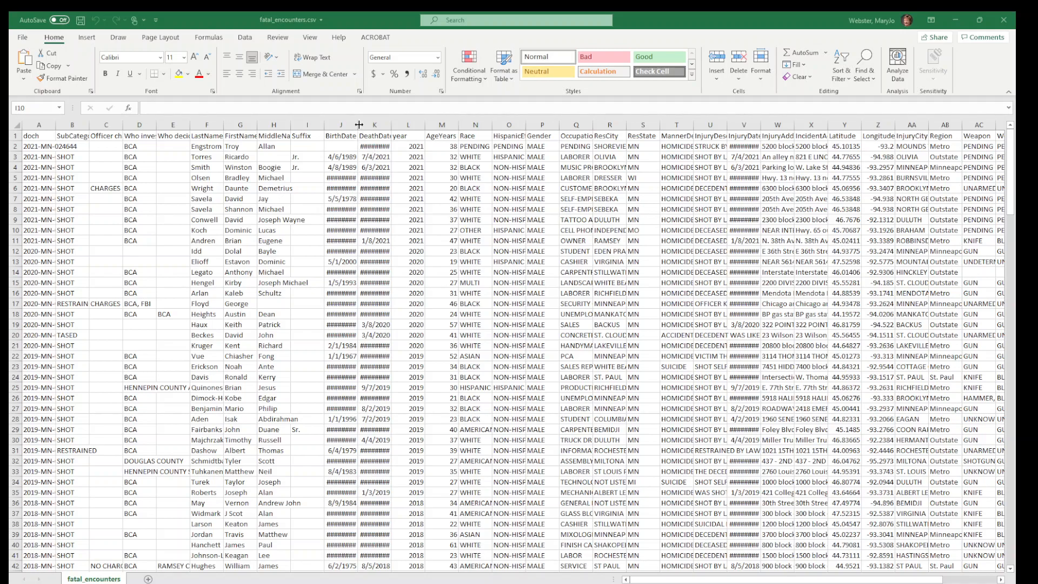
Step: Widen the BirthDate, DeathDate and InjuryDate columns so that their full dates fit
drag(358, 125, 366, 125)
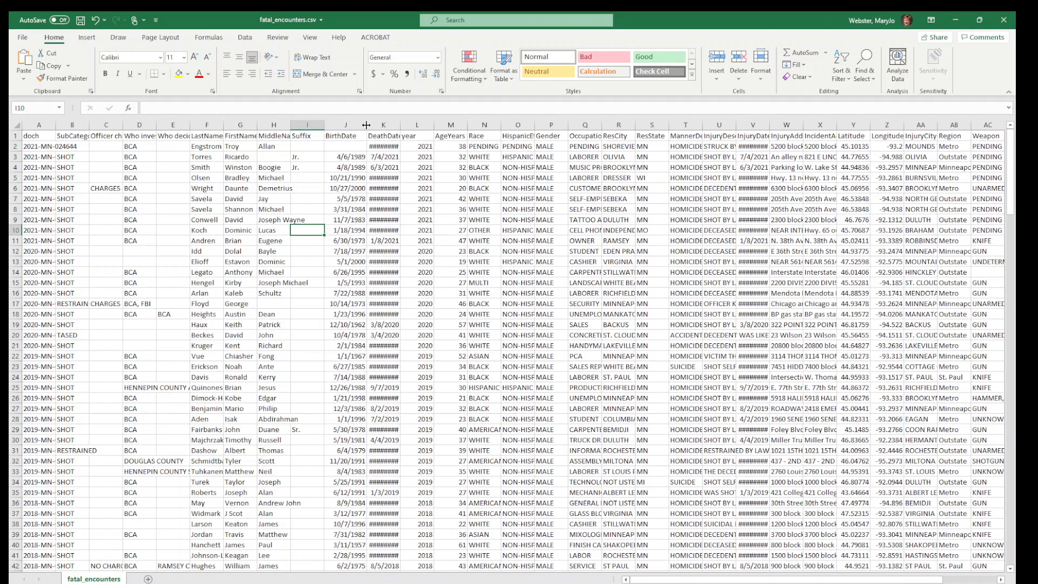
double_click(366, 125)
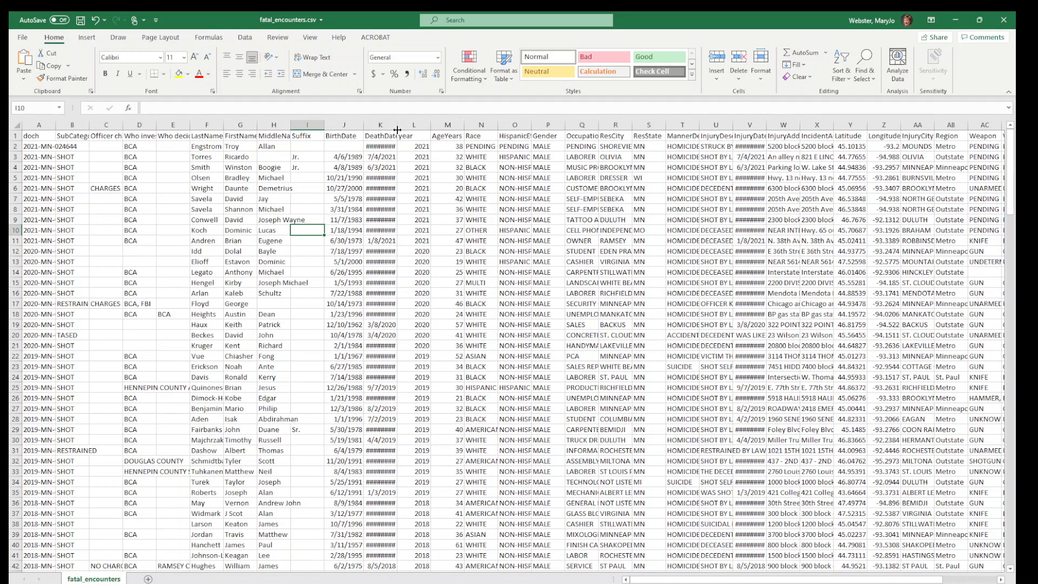
double_click(398, 125)
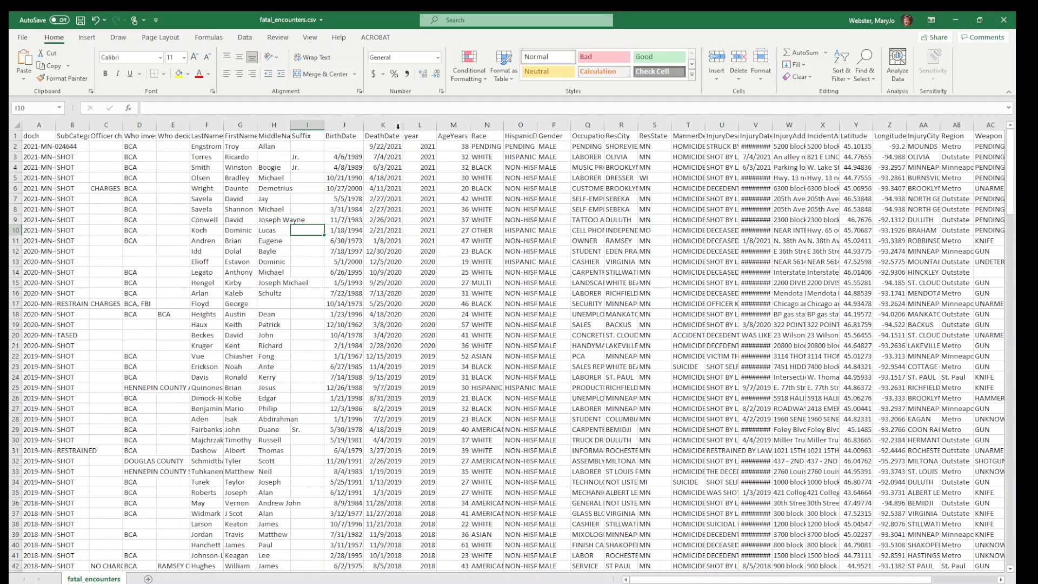
double_click(772, 125)
click(702, 191)
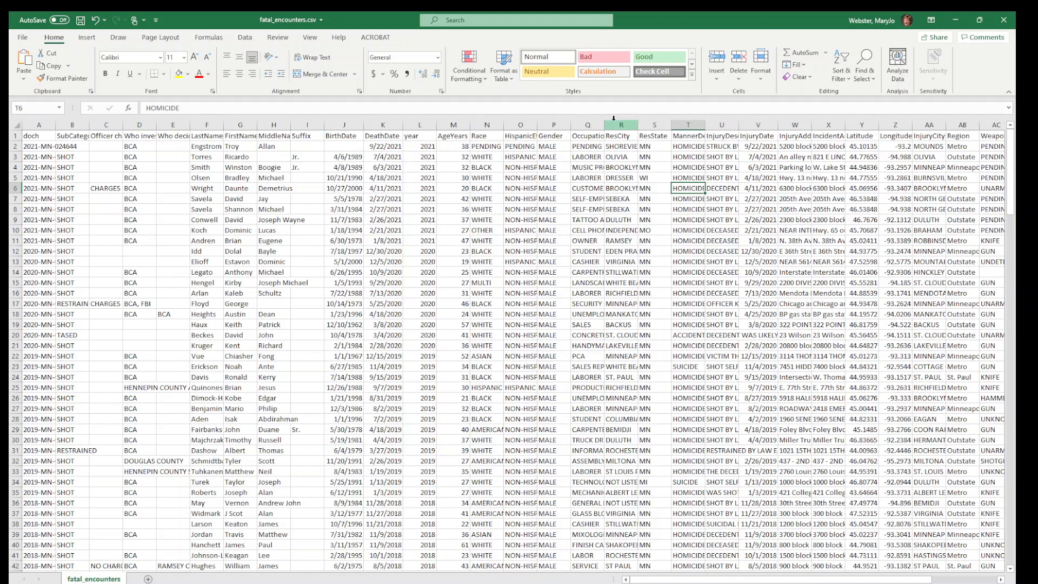
Step: Widen the ResCity and Occupation columns to fit their text
double_click(638, 125)
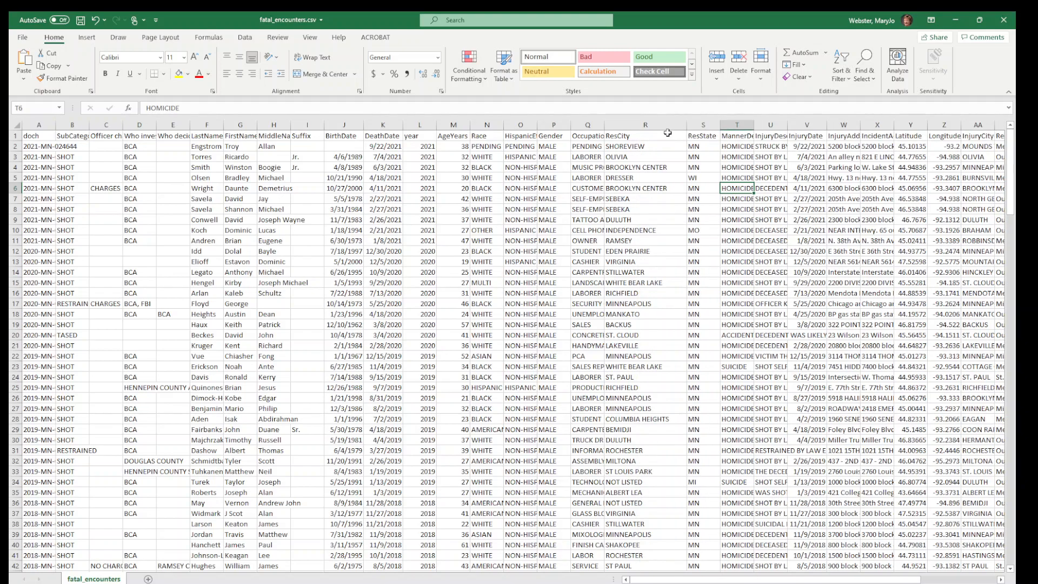
drag(603, 130, 653, 130)
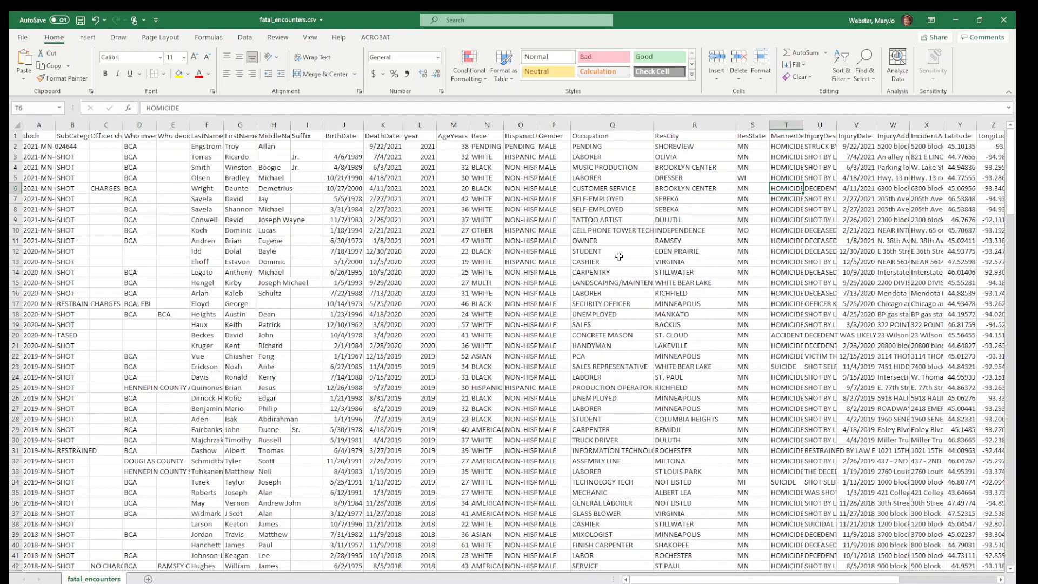
click(611, 261)
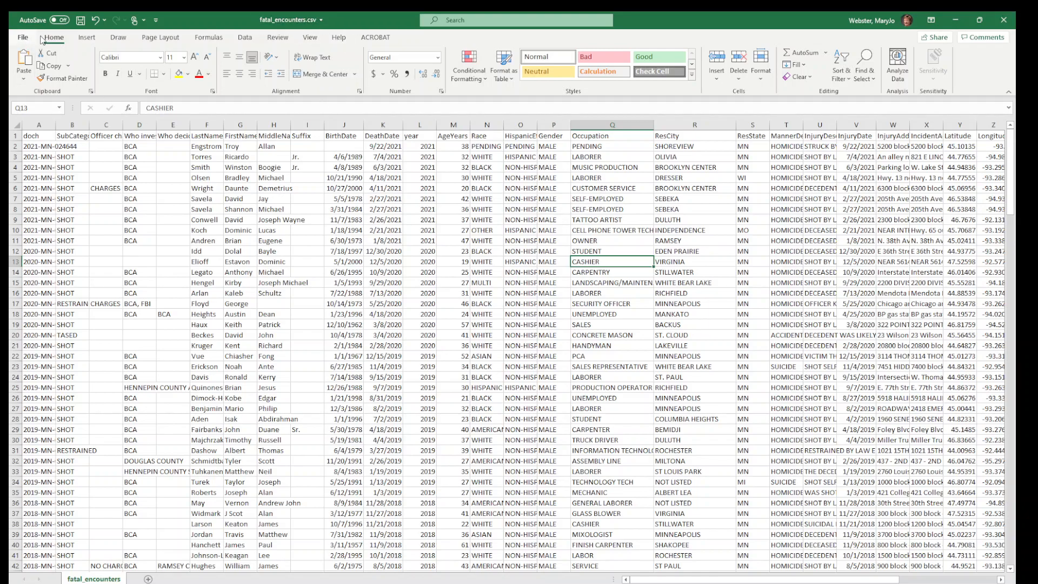
Step: Save a copy of the CSV file in the Day2 folder as an Excel Workbook (*.xlsx) named fatal_encounters_2021_10_05
click(21, 39)
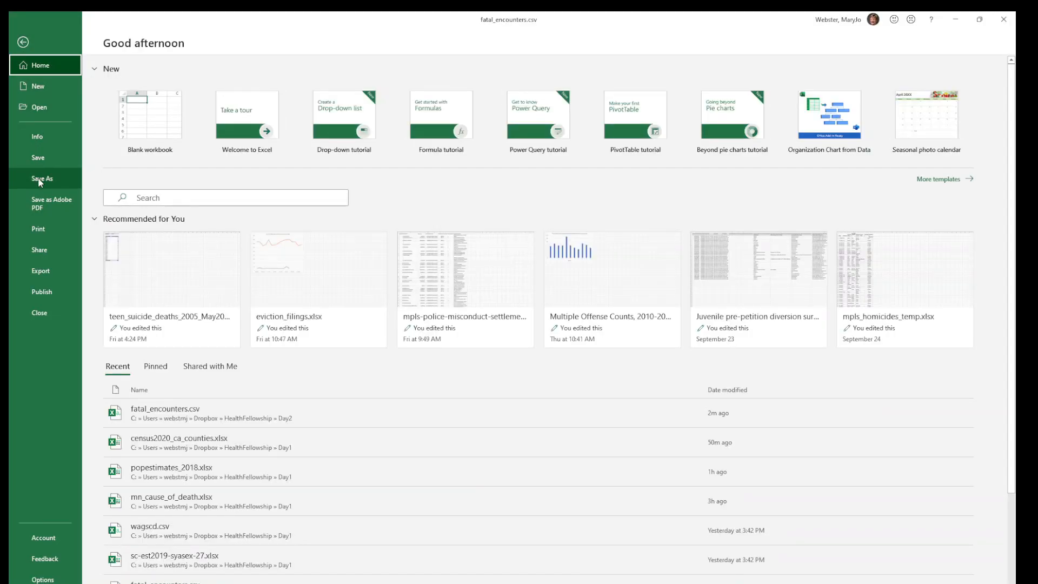
click(39, 178)
click(365, 90)
click(364, 90)
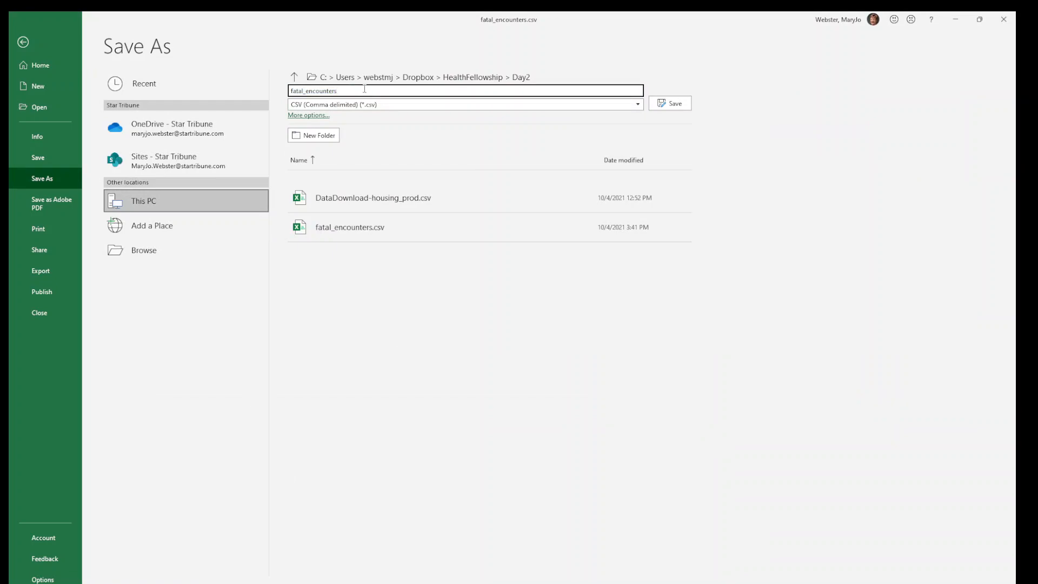
click(358, 104)
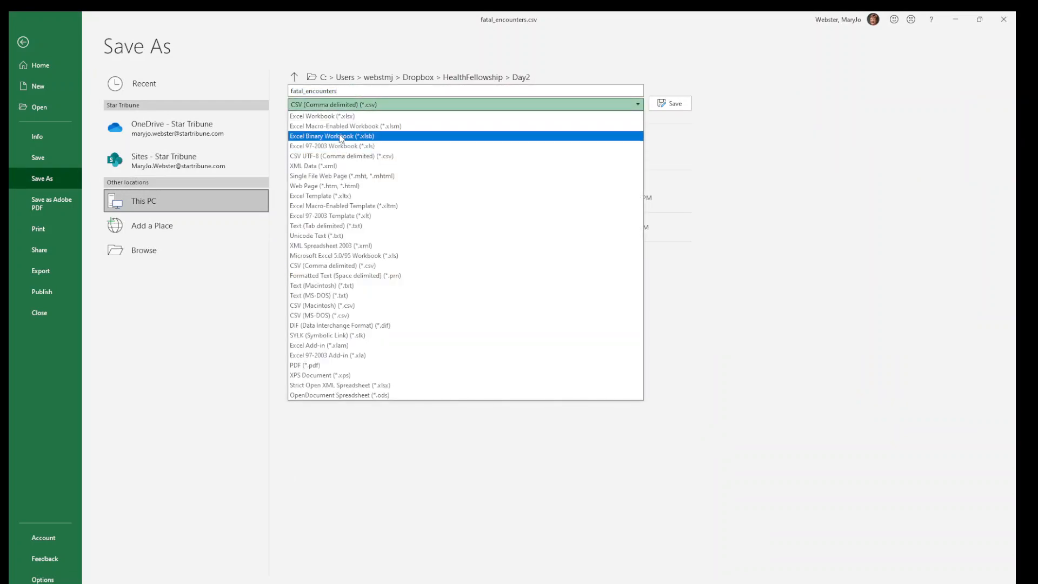
click(339, 116)
click(358, 91)
click(358, 90)
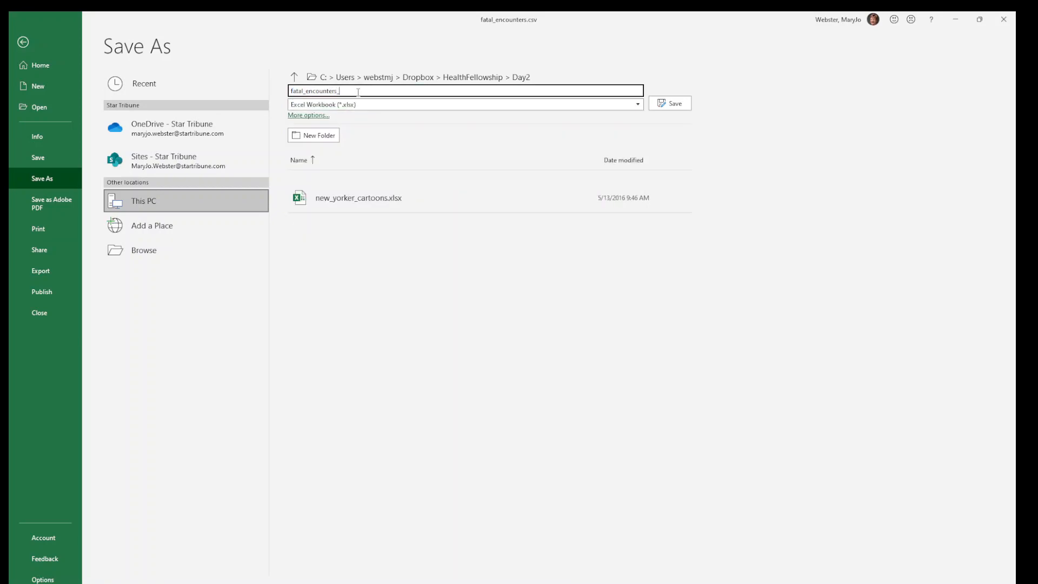
text(_2021_T0_05)
click(664, 102)
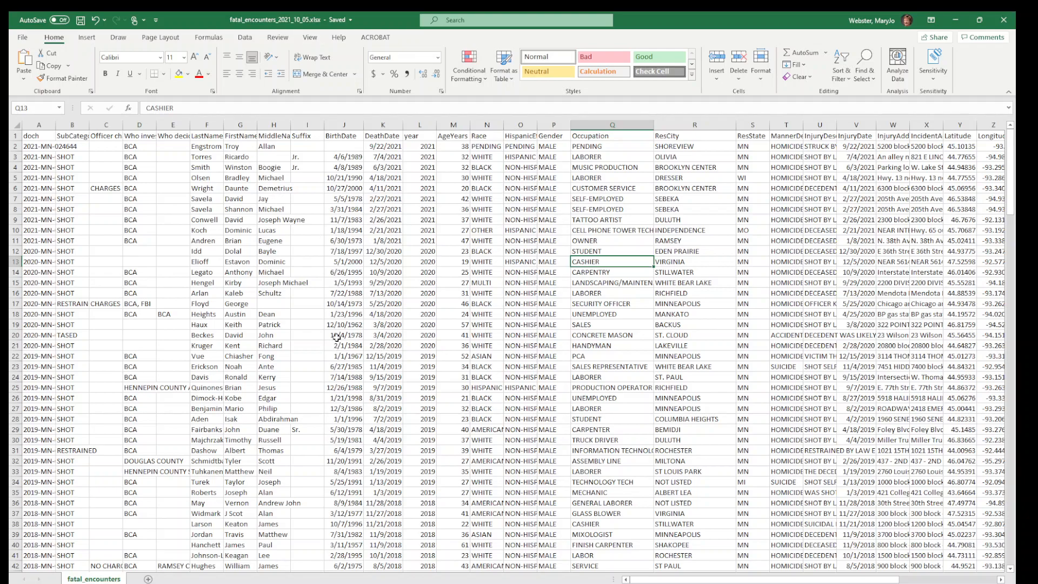
Step: Widen the doch column so that the complete case identifiers fit
click(346, 263)
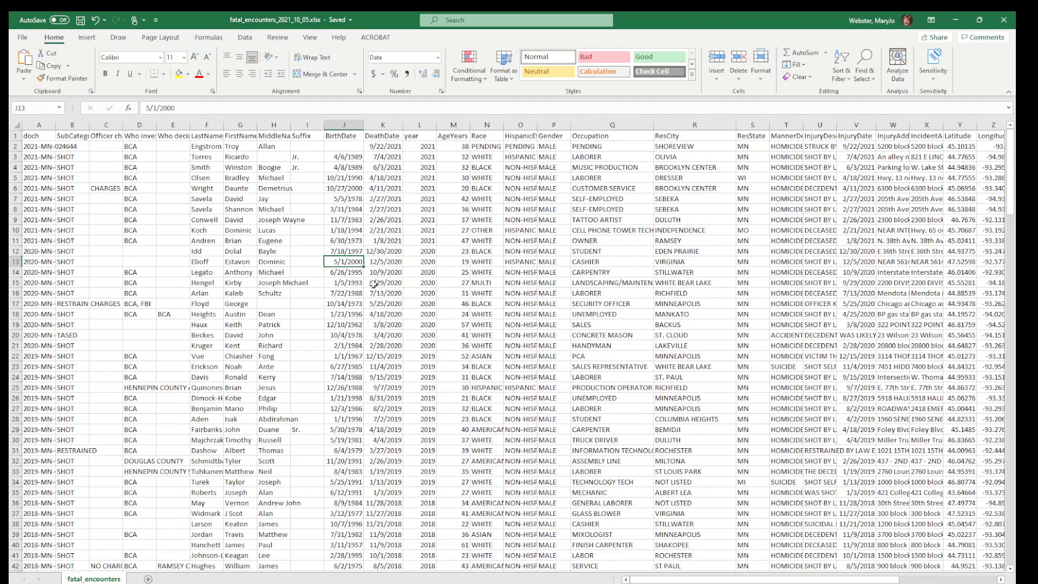
click(238, 331)
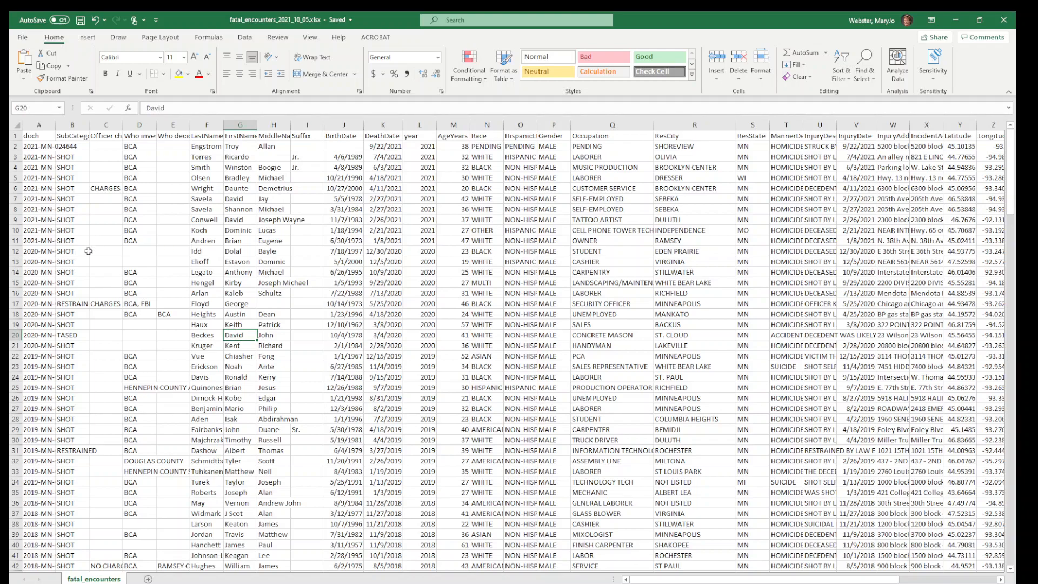
drag(56, 129, 100, 127)
click(45, 182)
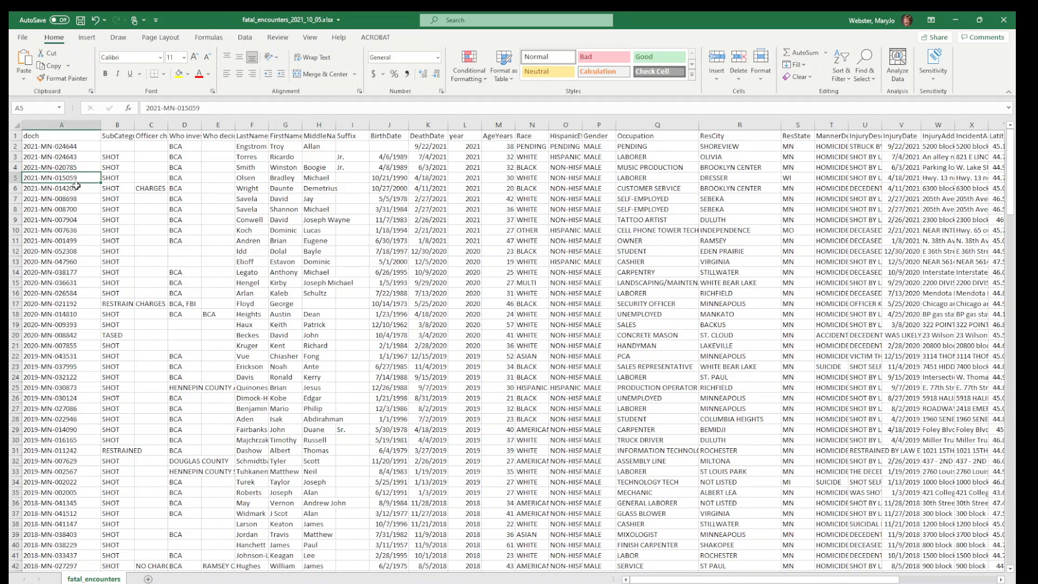
Step: Examine the fields from doch across the name, BirthDate, DeathDate, year, AgeYears and Race columns to ResState
click(57, 125)
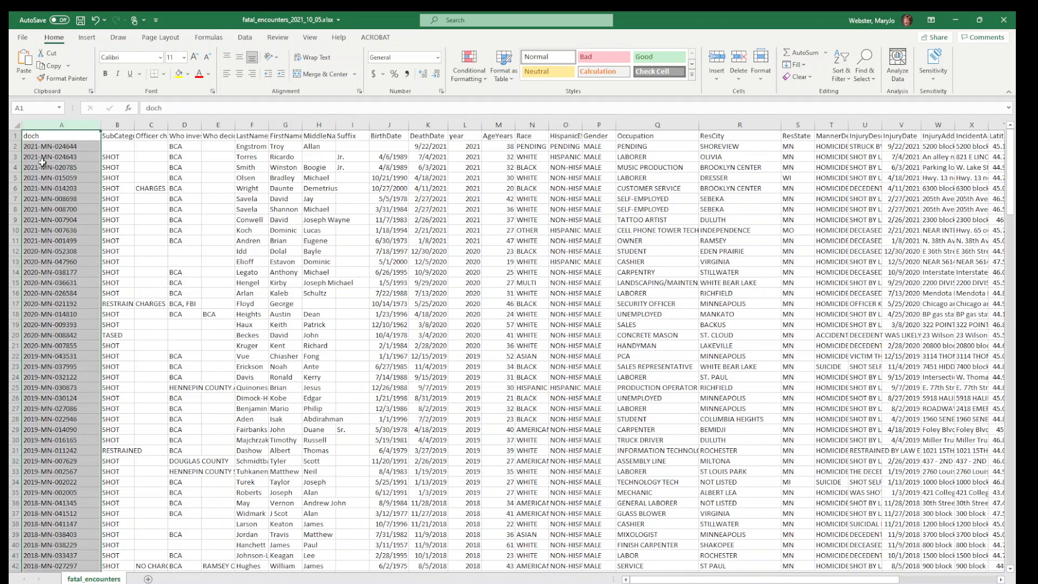
click(46, 189)
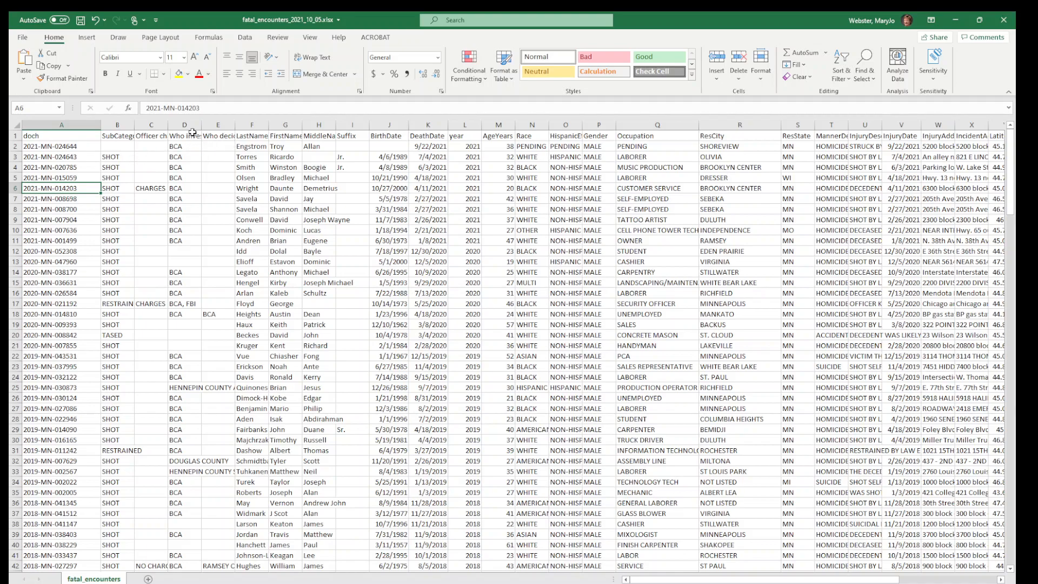
click(164, 178)
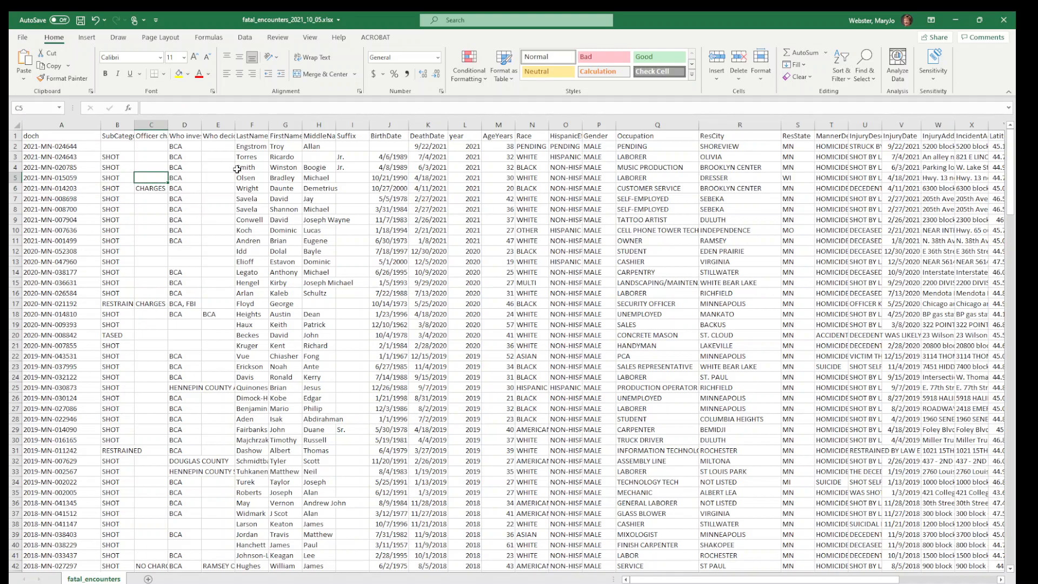
click(340, 187)
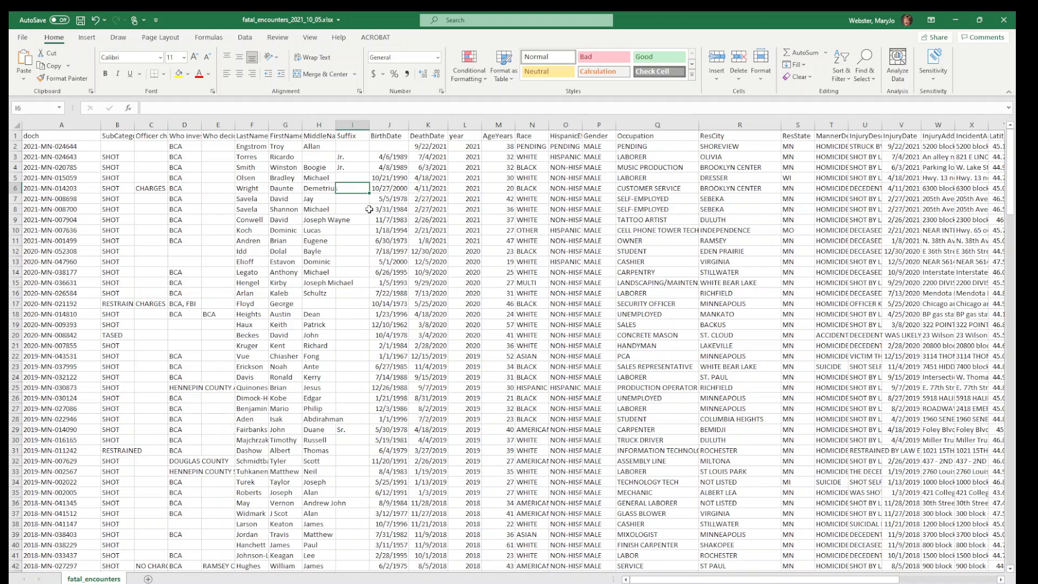
click(385, 126)
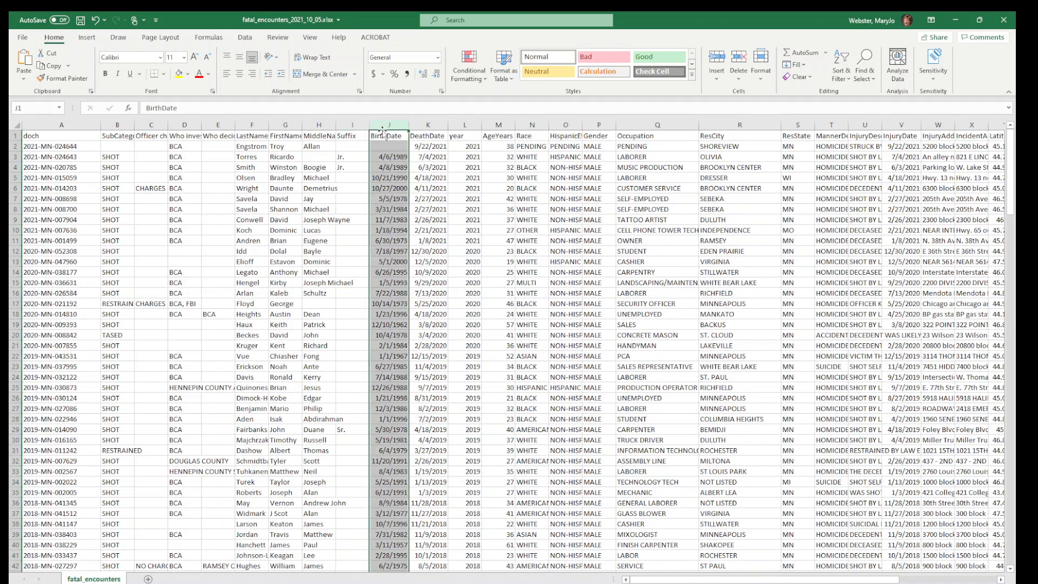
click(438, 126)
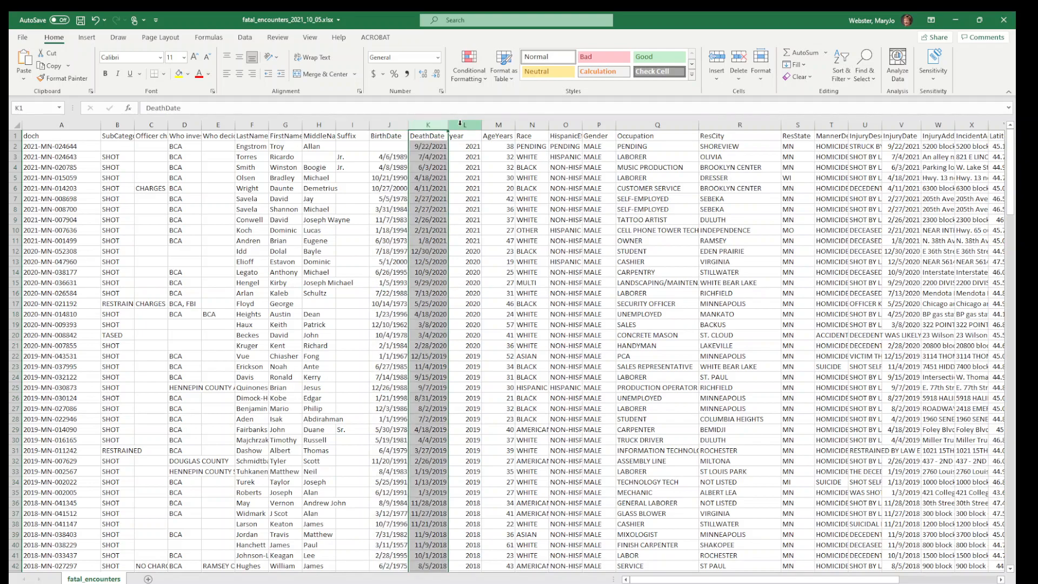
click(465, 125)
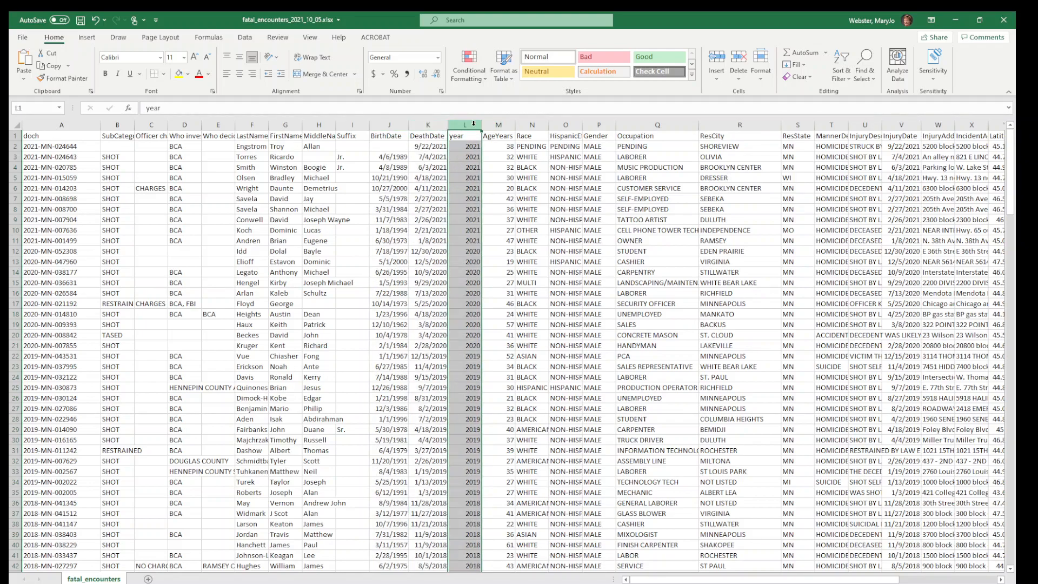
click(494, 125)
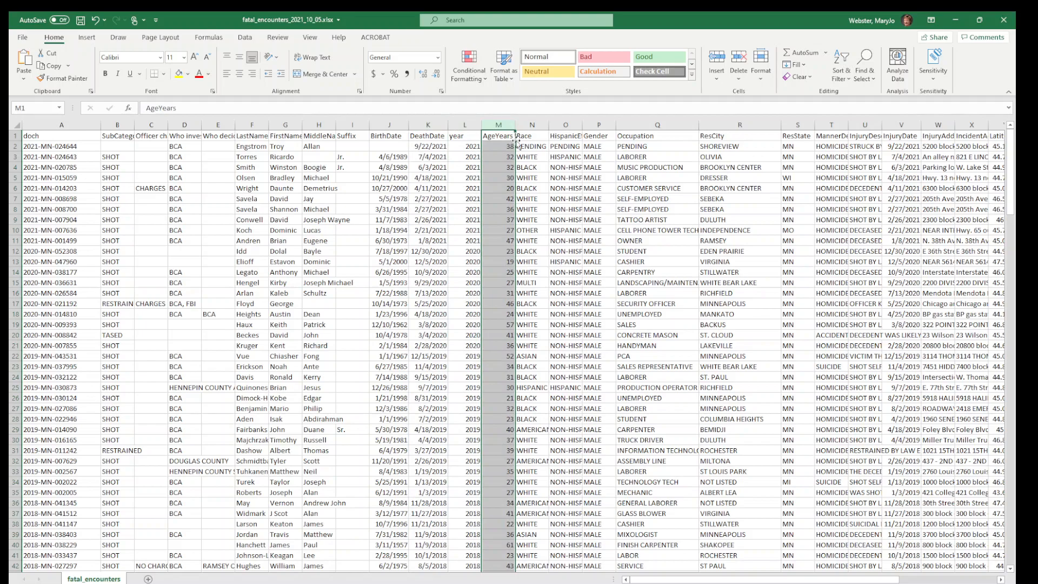
click(544, 169)
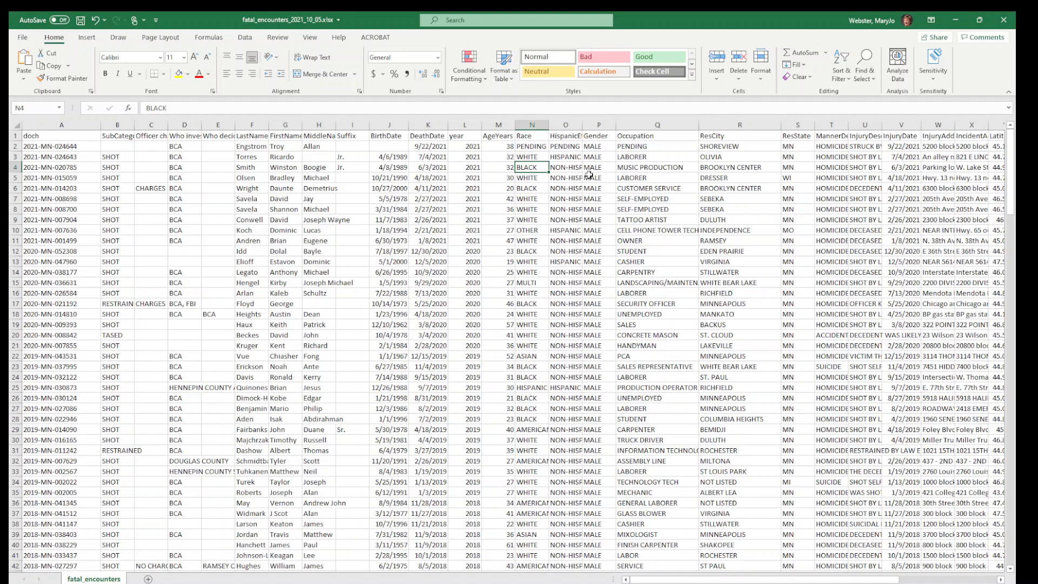
key(Right)
key(Right)
key(Right)
key(Right)
key(Right)
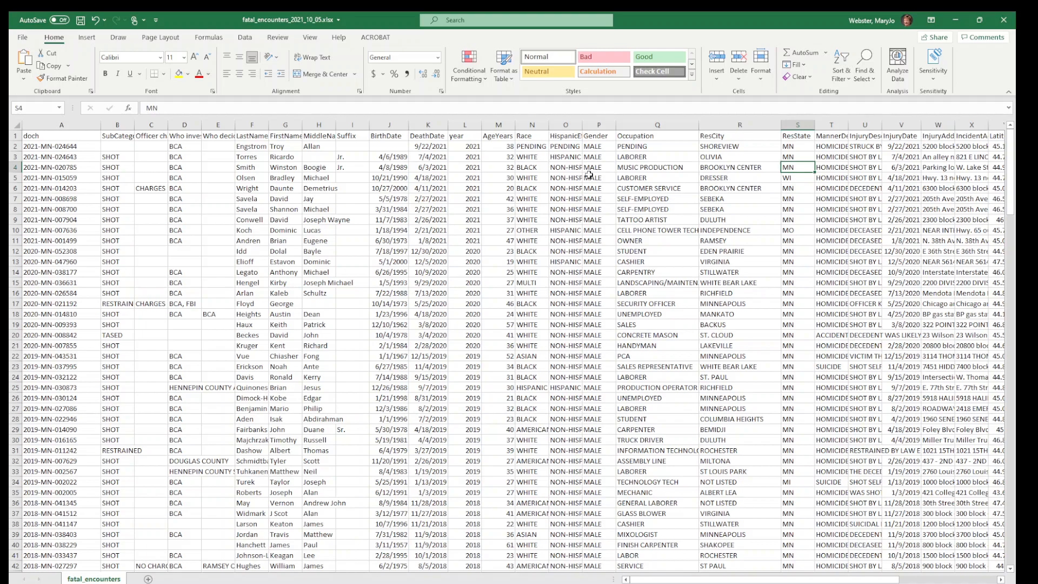
Step: Widen the MannerDeath column to fit its heading and entries
key(Right)
drag(848, 126, 883, 126)
click(864, 198)
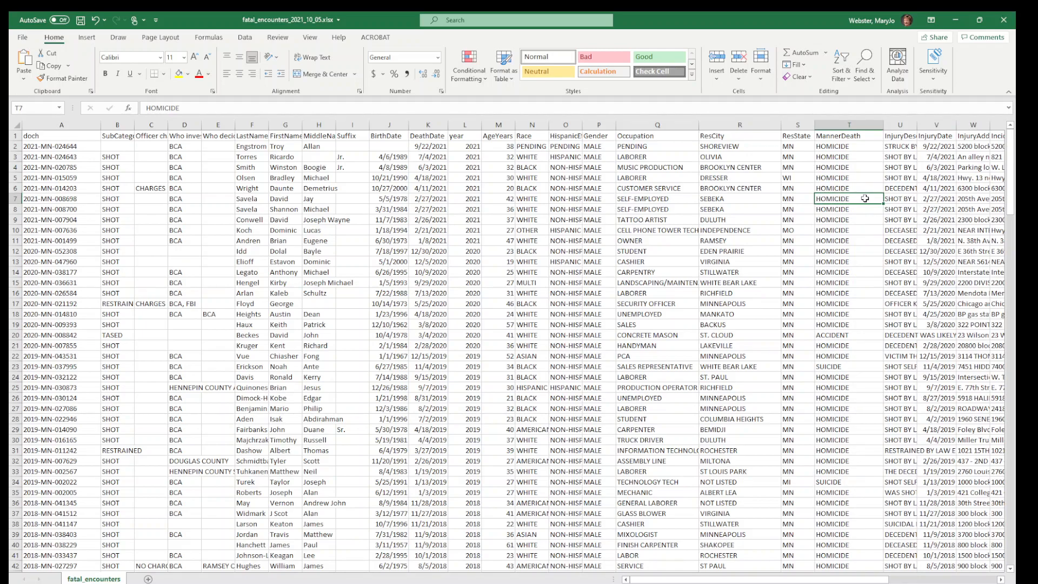
Step: Examine the injury description, date, address, coordinates, city, region and weapon fields along row 7
key(Right)
key(Right)
key(Right)
key(Right)
key(Right)
key(Right)
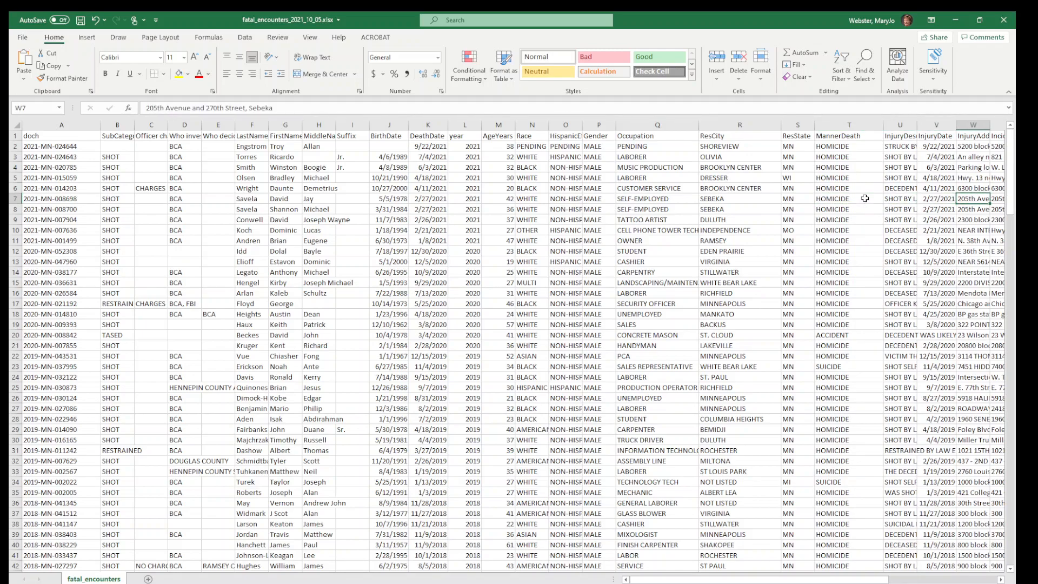
key(Right)
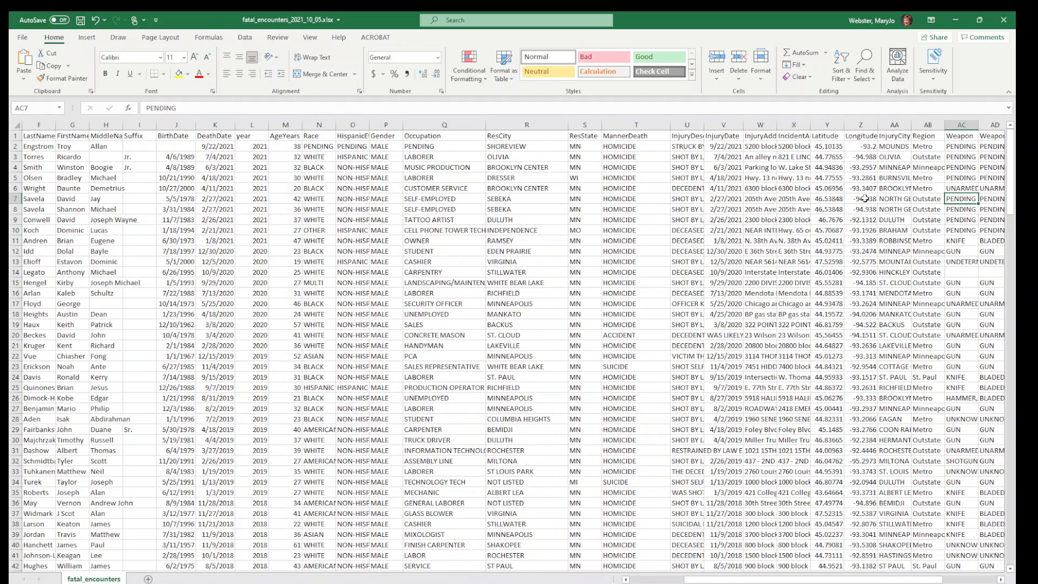
key(Right)
key(Left)
key(Left)
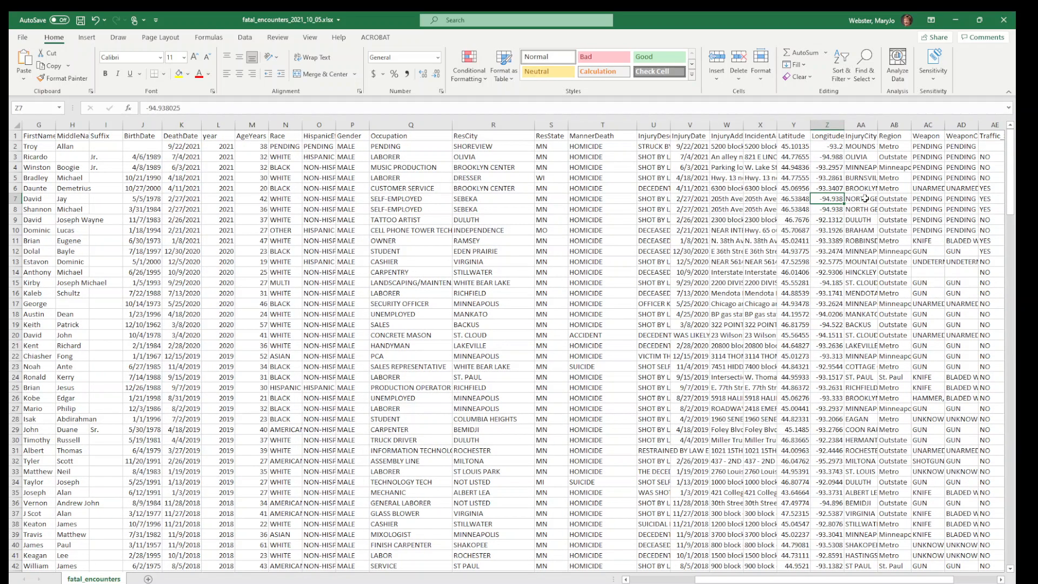
key(Right)
key(Right)
key(Right)
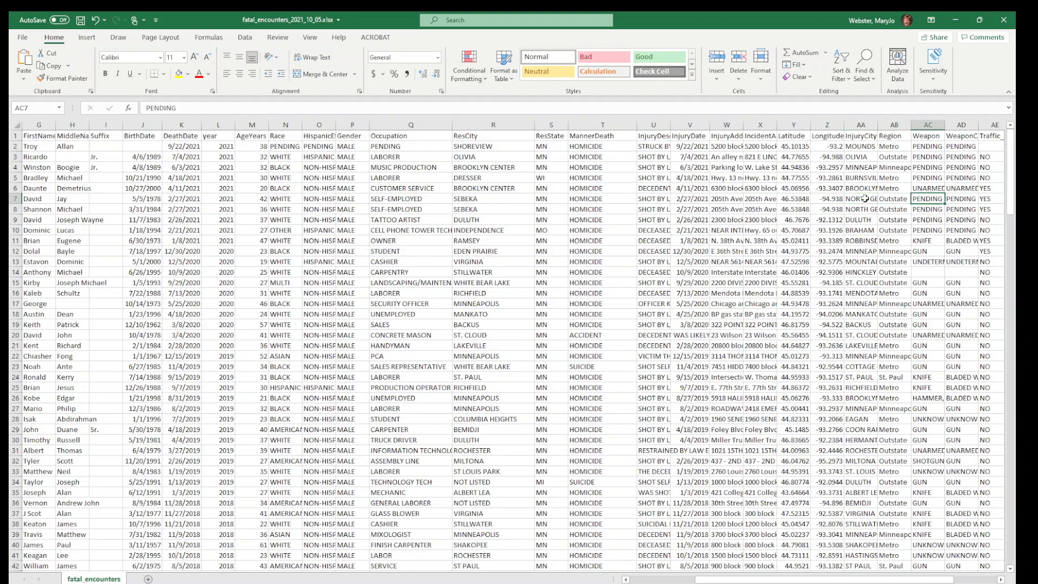
key(Right)
key(Left)
key(Left)
key(Left)
key(Left)
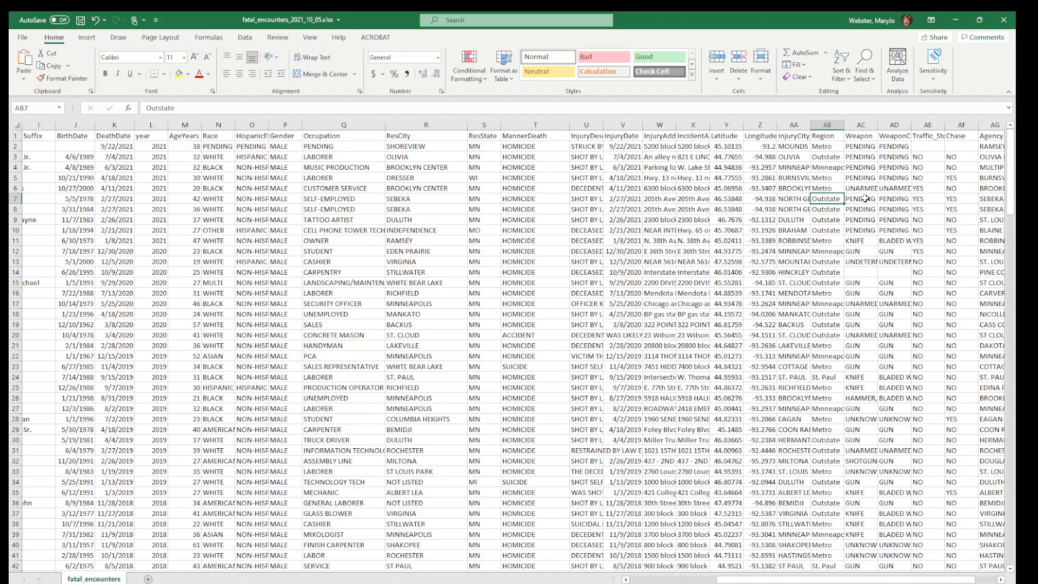
Step: Widen the Region and InjuryCity columns to fit their text
double_click(843, 126)
drag(811, 125, 839, 126)
click(796, 160)
click(844, 157)
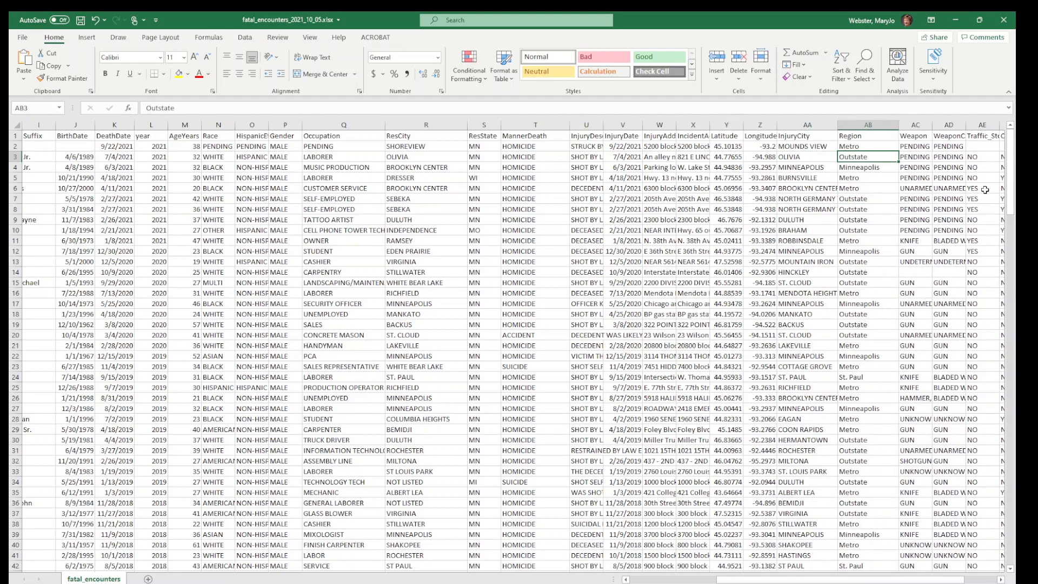
Step: Examine the weapon, traffic stop, Chase and Agency fields in the records in rows 3 to 6
key(Right)
key(Right)
key(Right)
key(Right)
key(Right)
key(Left)
key(Left)
key(Left)
key(Left)
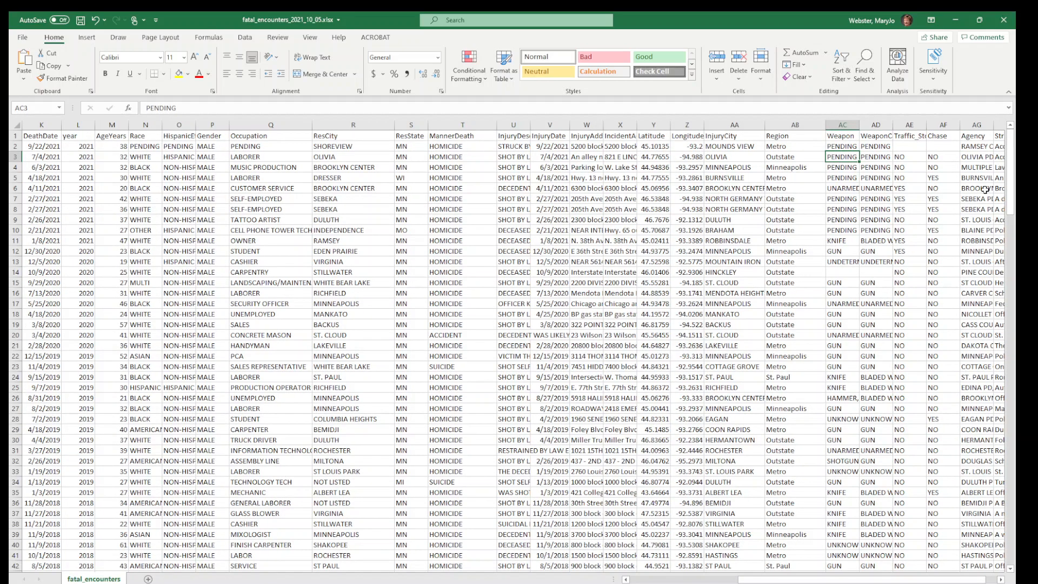
key(Right)
key(Right)
key(Down)
key(Down)
key(Down)
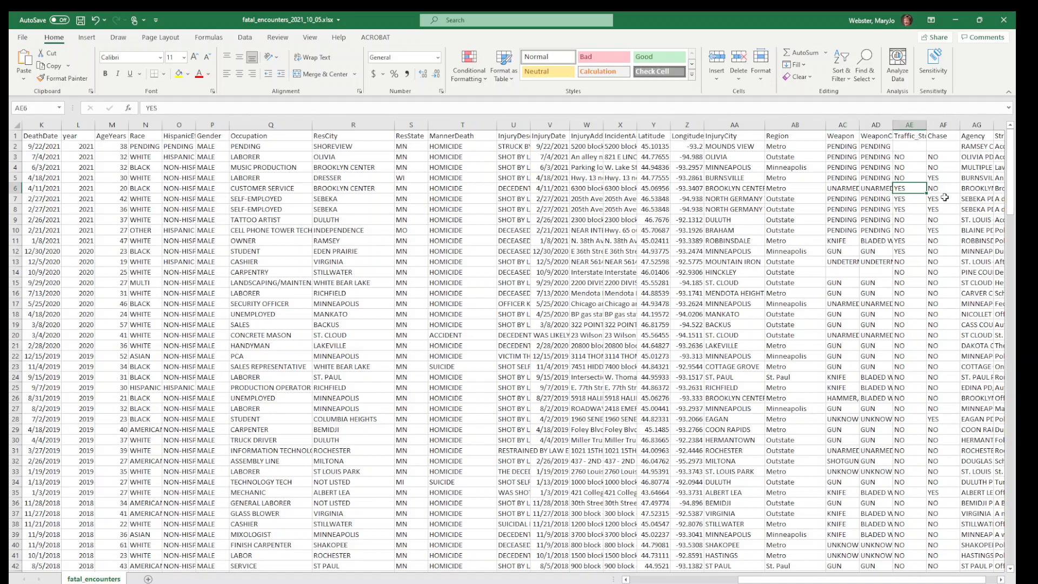
key(Right)
key(Right)
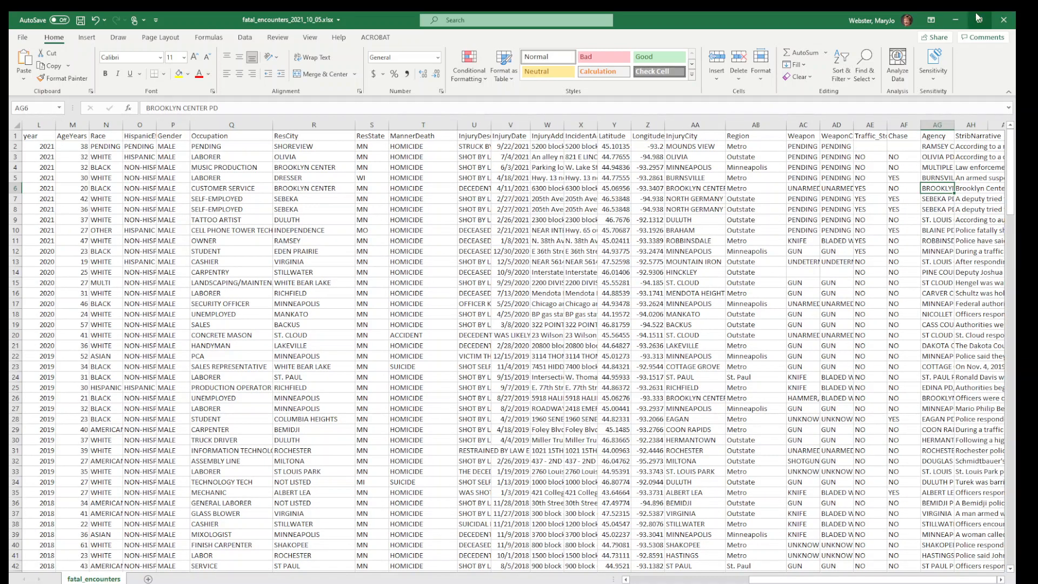
Step: Widen the Agency column to fit its entries and check the StribNarrative text in row 6
drag(954, 128, 972, 128)
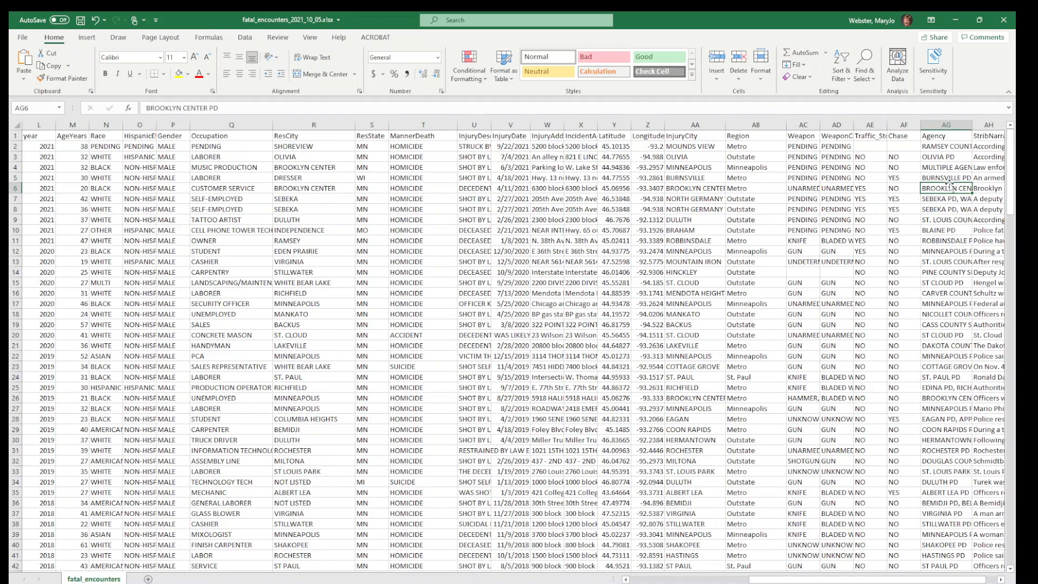
key(Right)
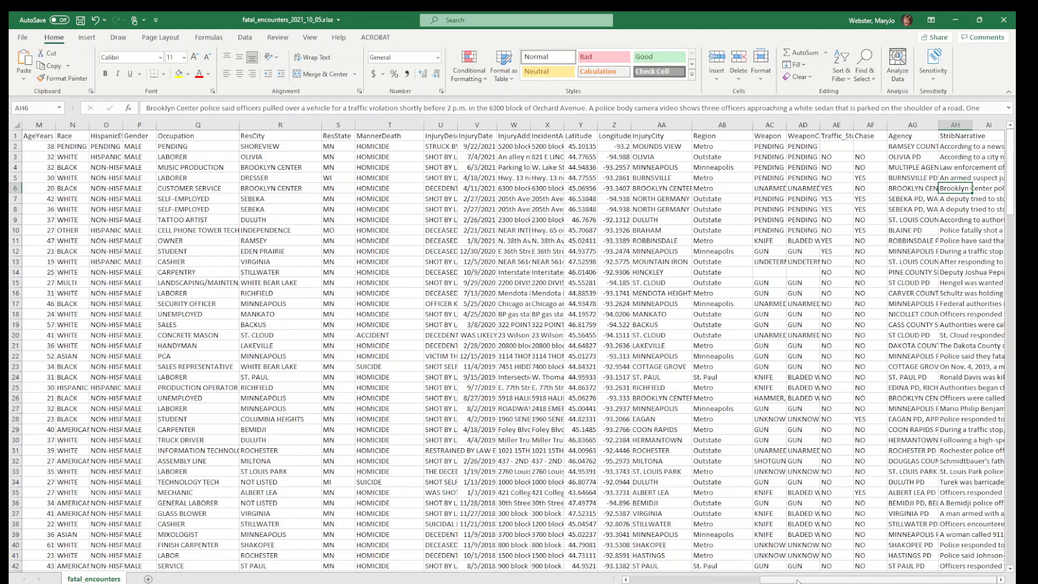
drag(797, 581, 667, 580)
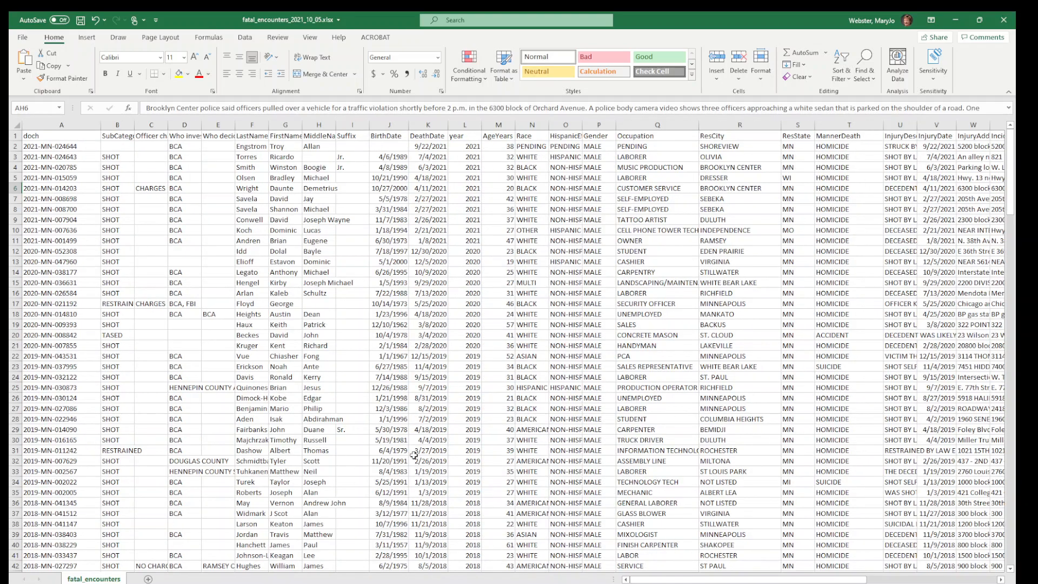
Step: Examine the AgeYears and Race columns, the records in rows 2 and 3, and the BirthDate field
click(313, 367)
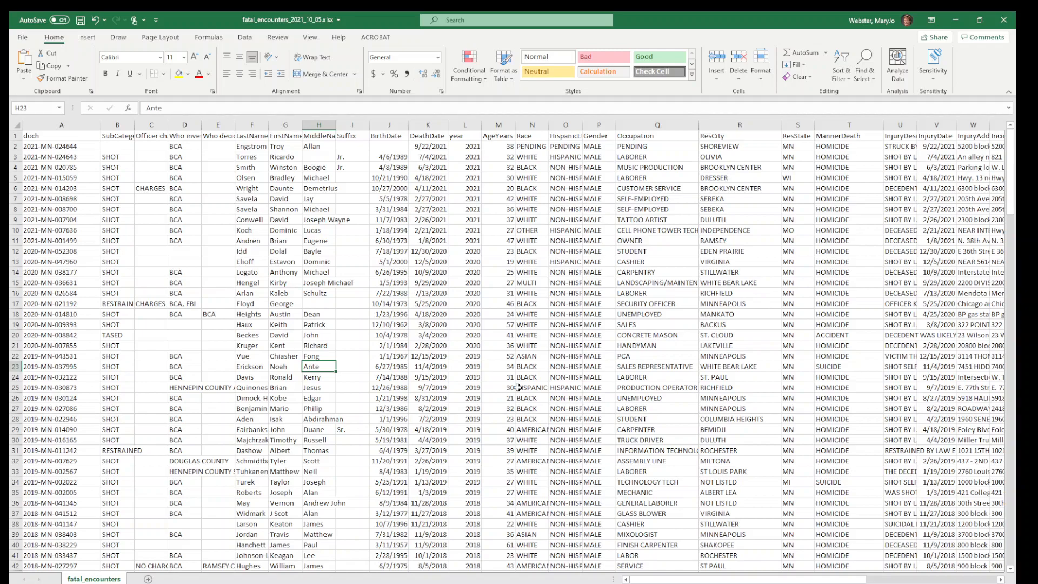
click(498, 125)
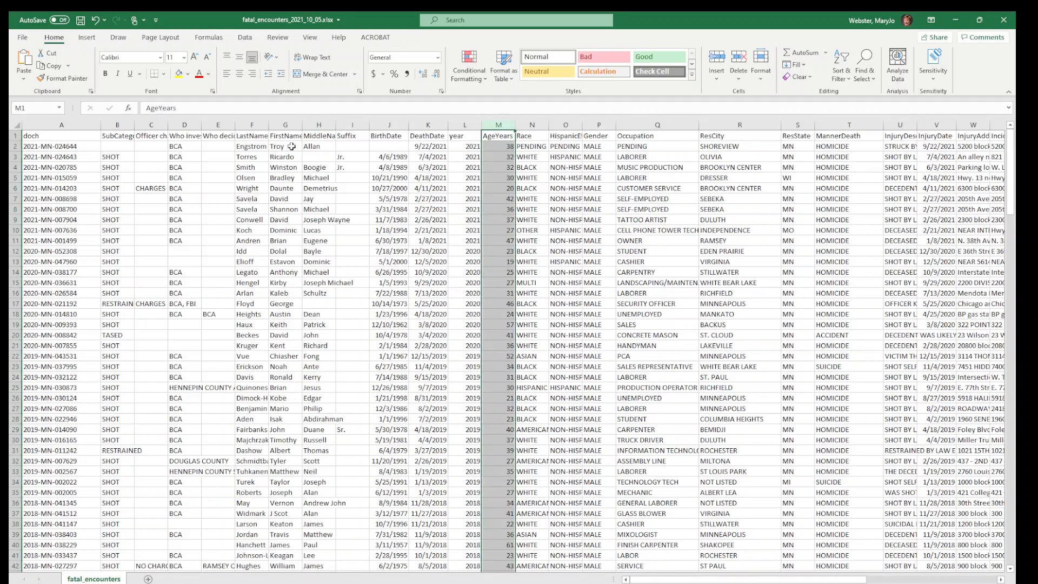
click(14, 146)
click(14, 156)
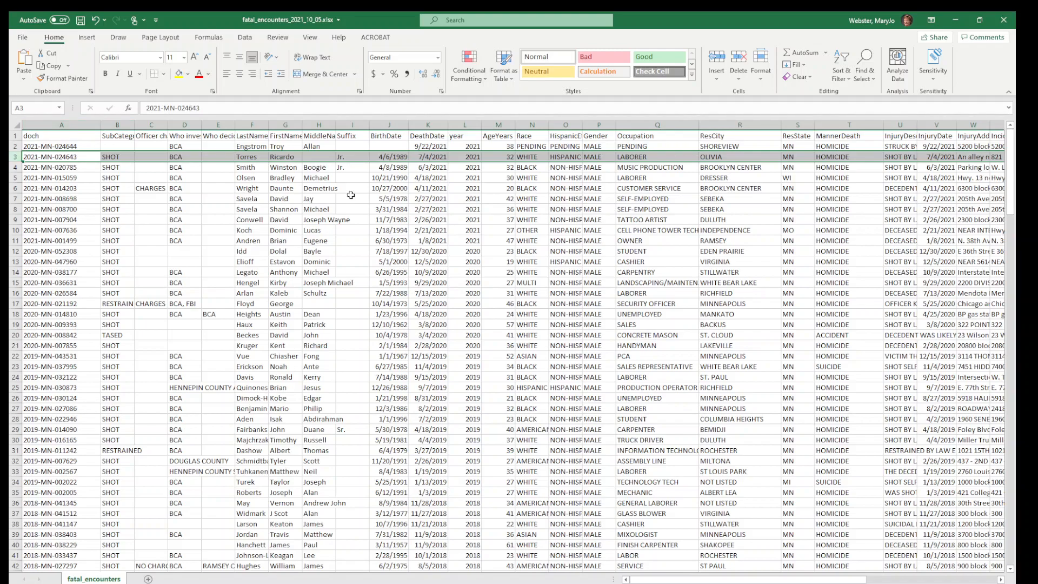
click(494, 178)
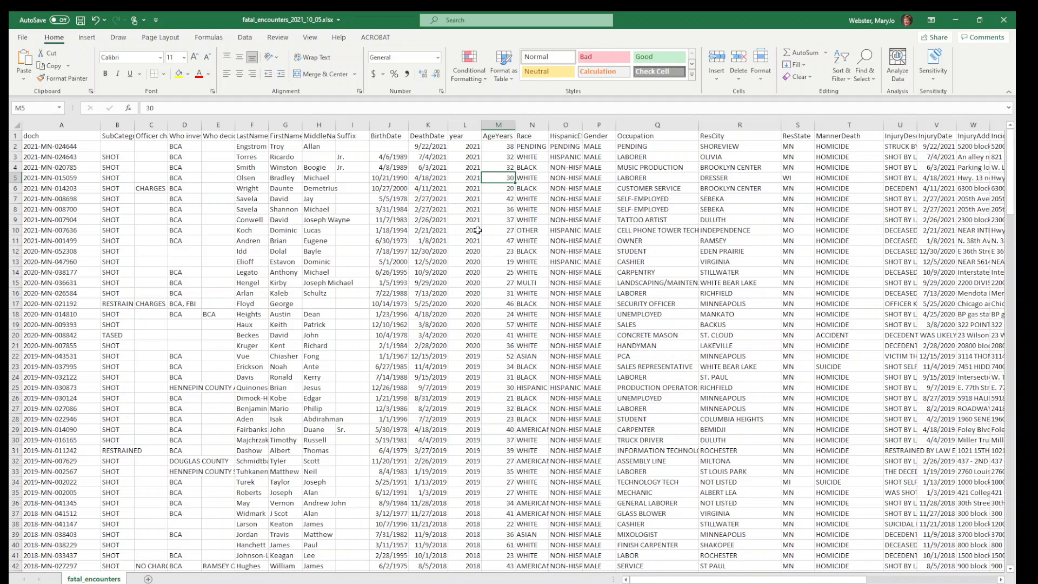
click(406, 241)
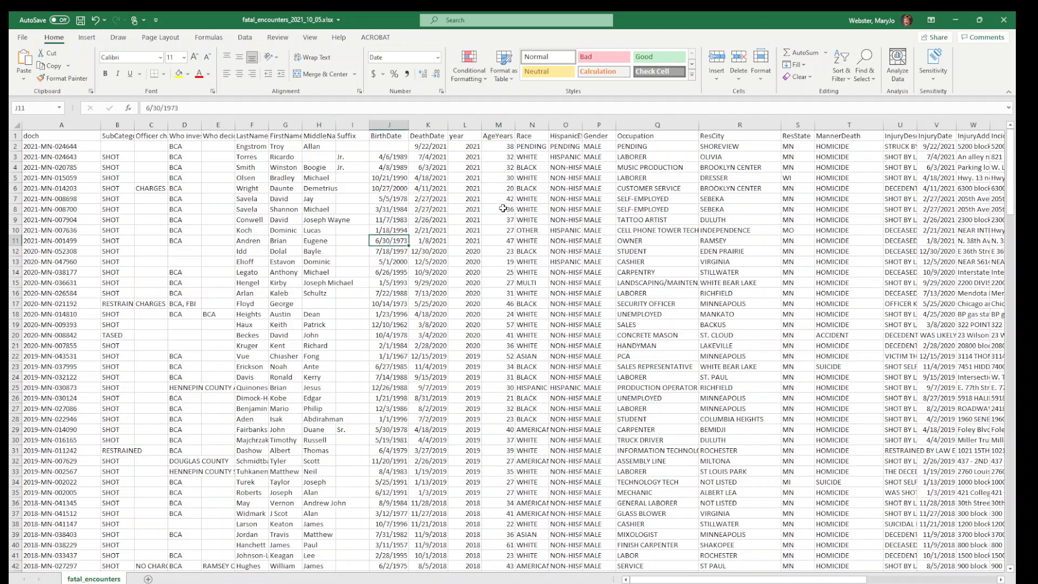
click(527, 125)
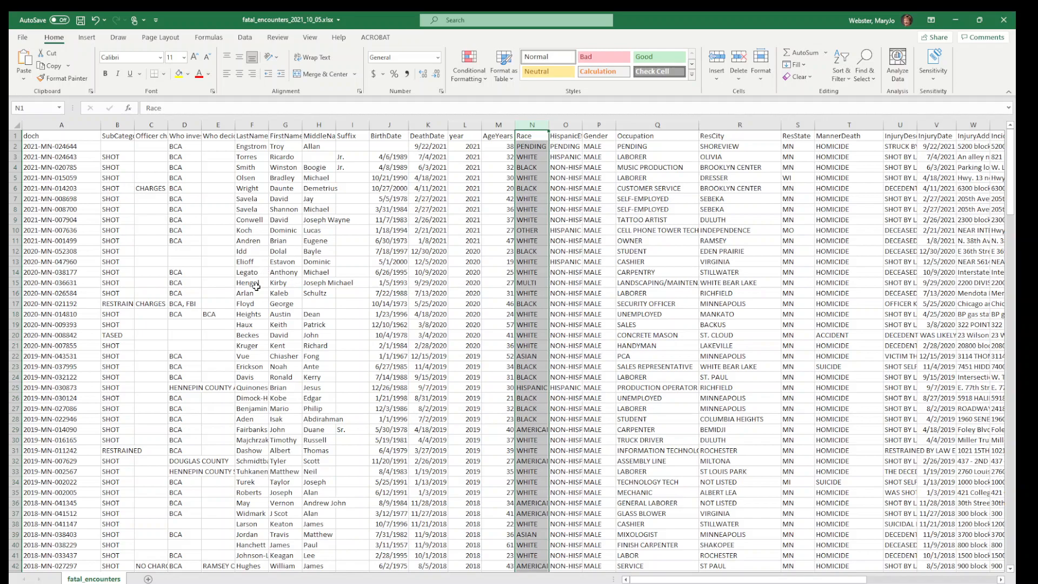
Step: Widen the HispanicEthnicity column to fit its heading and entries
click(571, 221)
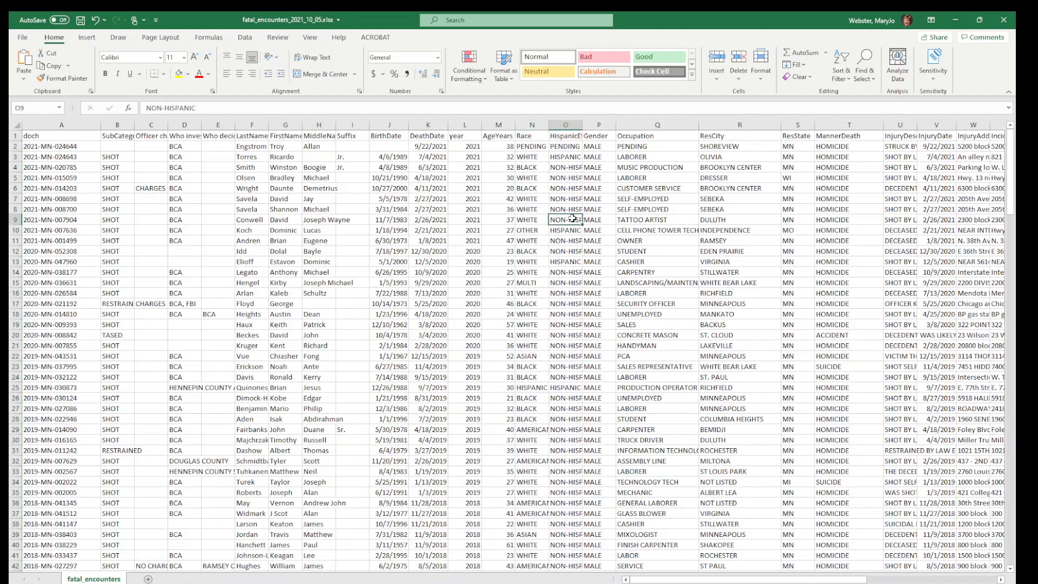
drag(583, 124, 608, 125)
click(574, 189)
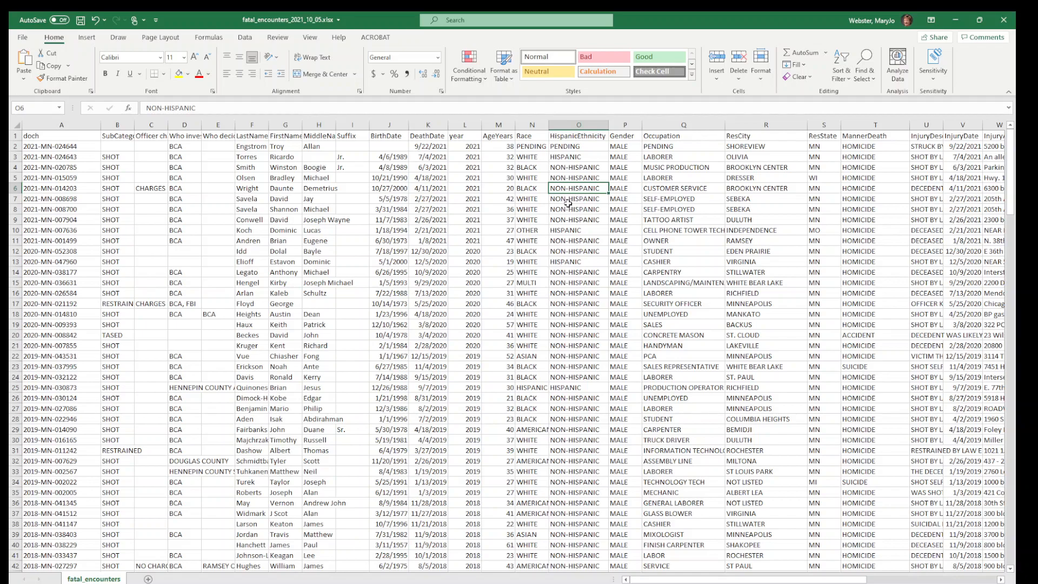
Step: Create a PivotTable from fatal_encounters range A1:AH212 on a new worksheet, enlarge the sheet view and widen the field pane
click(387, 233)
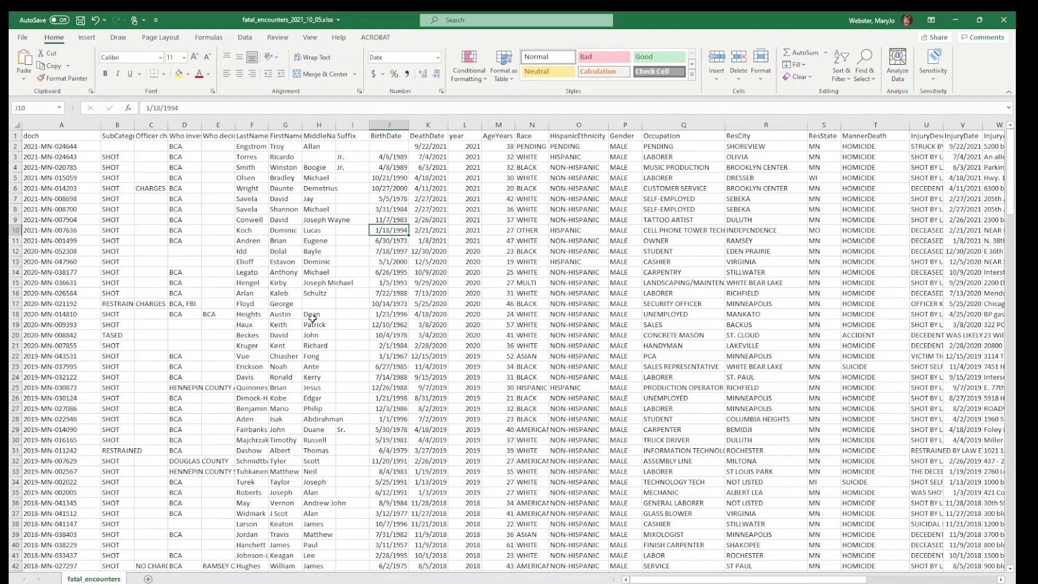
click(89, 39)
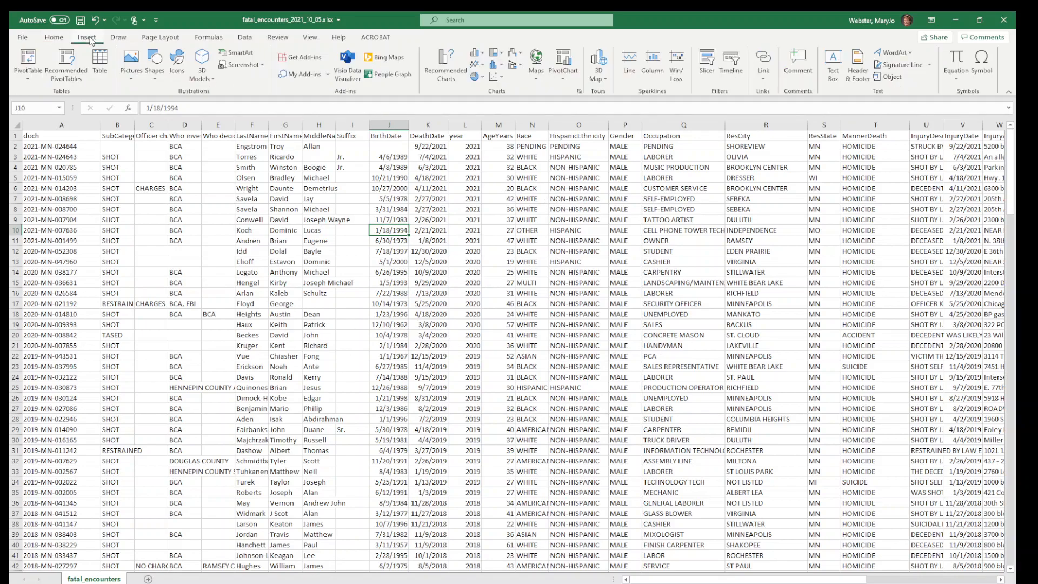
click(25, 60)
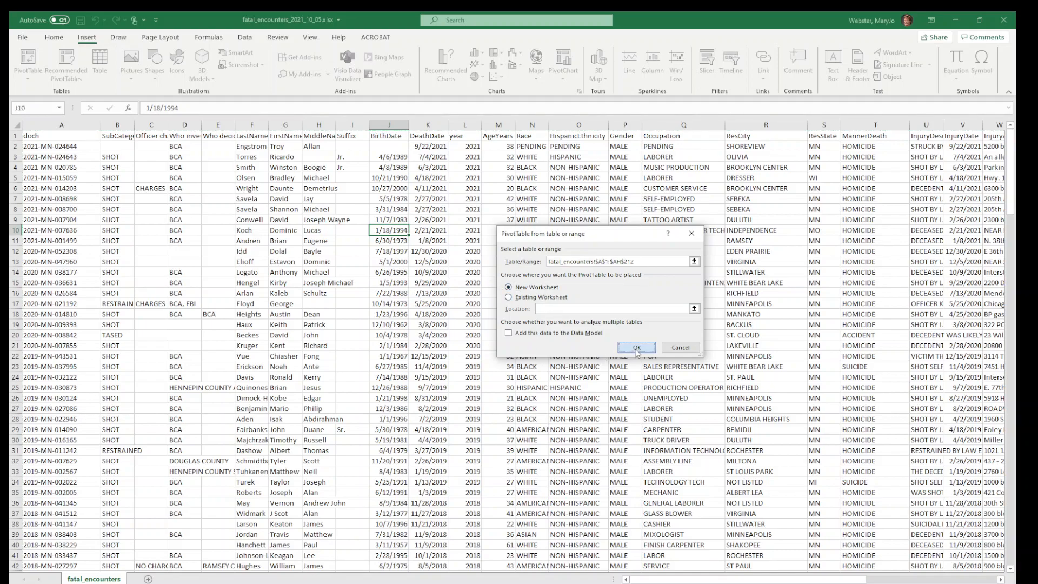
click(637, 347)
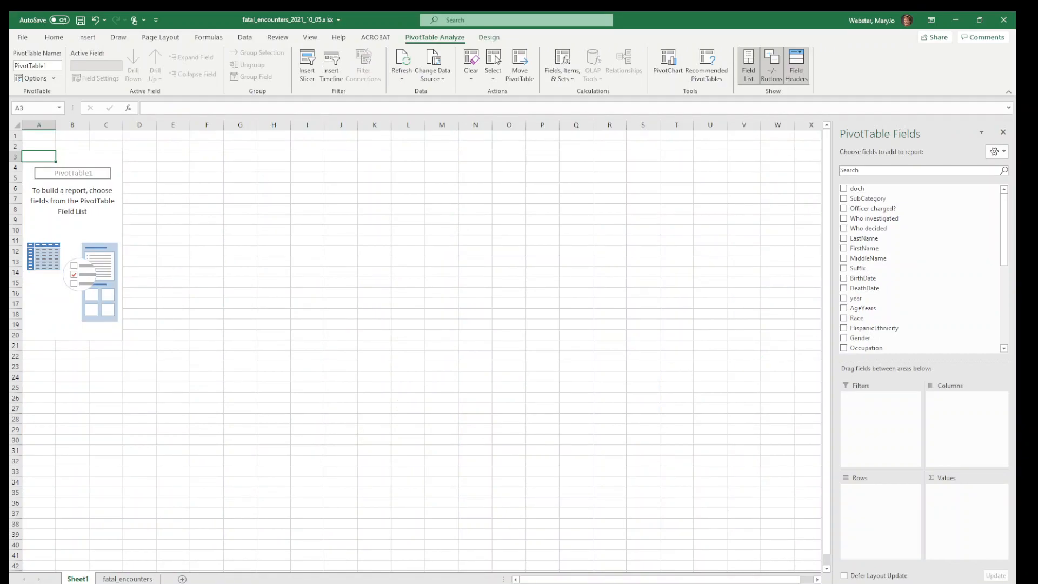
scroll(414, 346, up, 5)
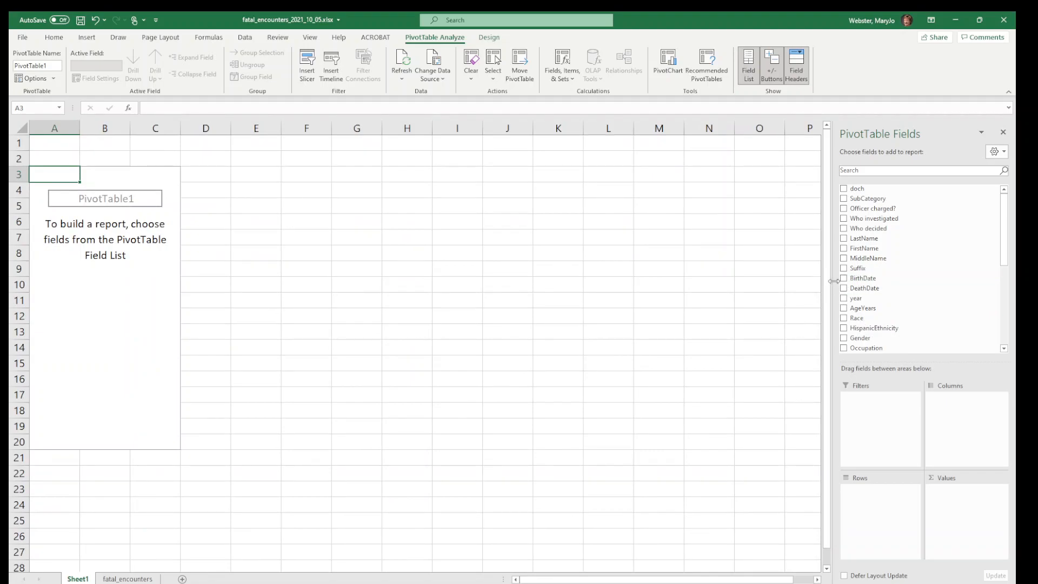
drag(833, 285, 757, 286)
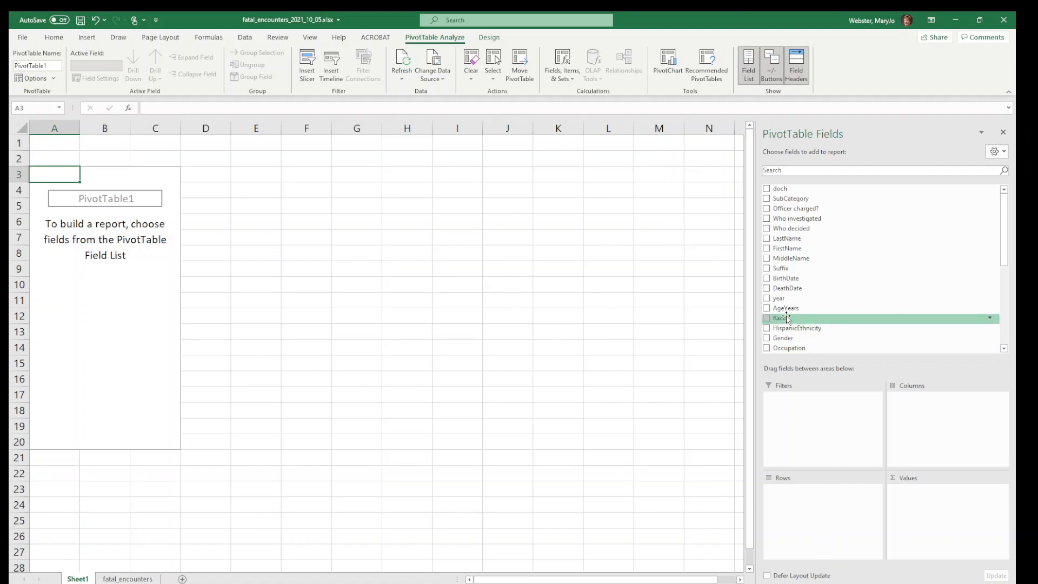
Step: Add the Race field to the PivotTable rows and review the HISPANIC and MULTI categories
drag(787, 319, 795, 511)
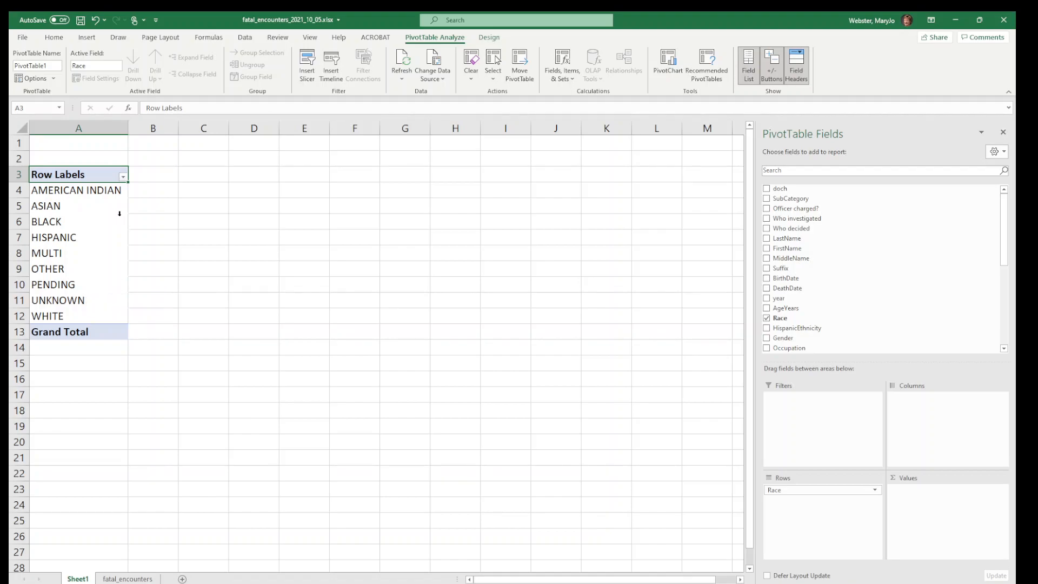
click(70, 241)
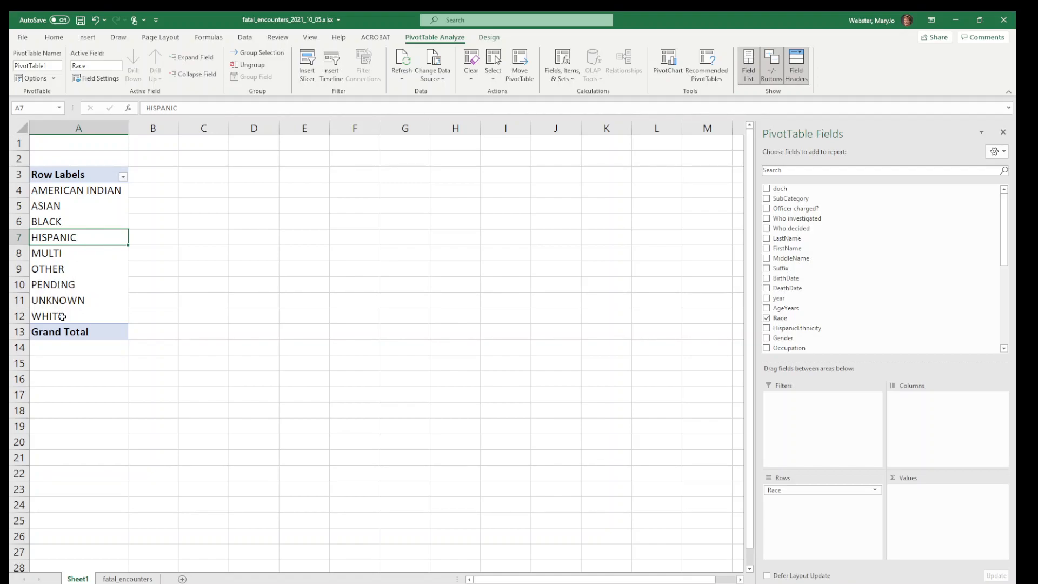
click(72, 254)
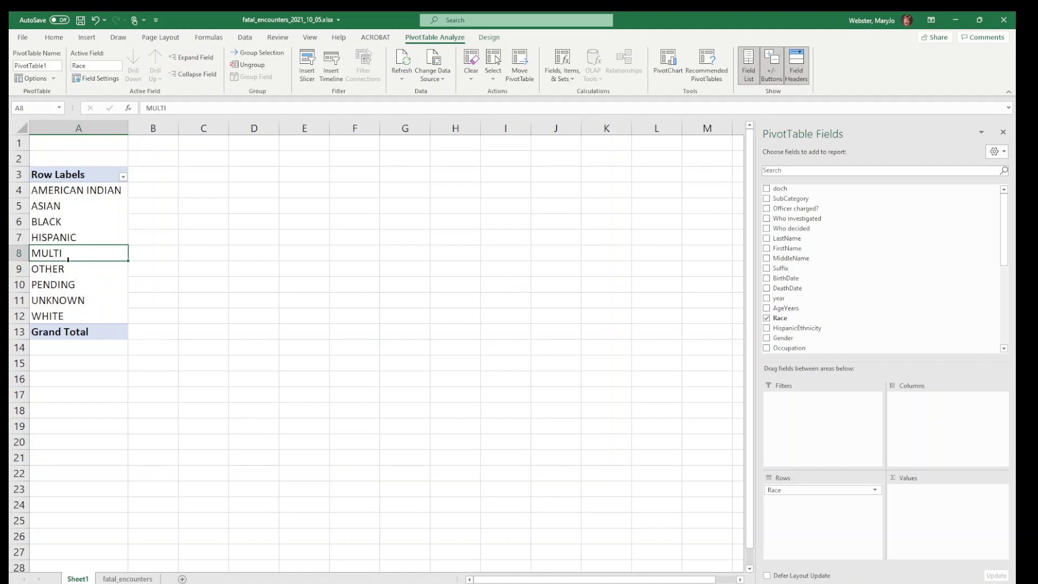
click(68, 239)
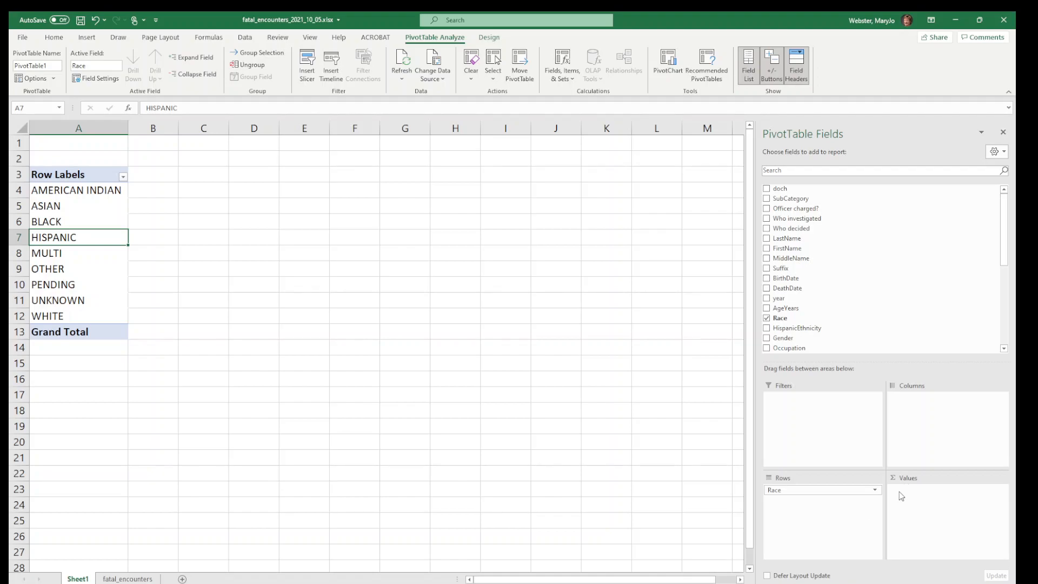
Step: Turn on filtering for the fatal_encounters data and view the Race column's filter values without applying a filter
click(135, 579)
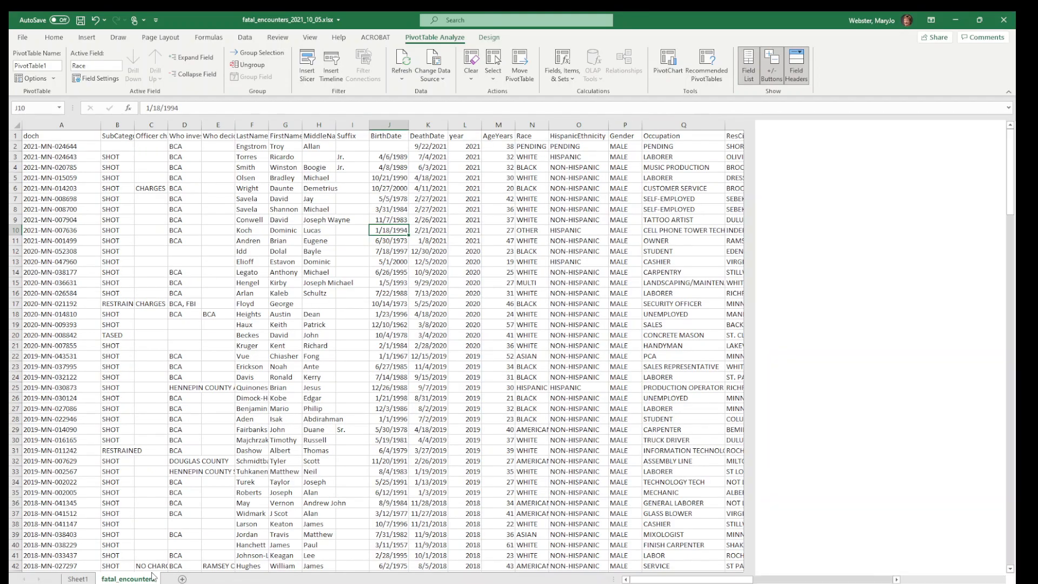
click(246, 40)
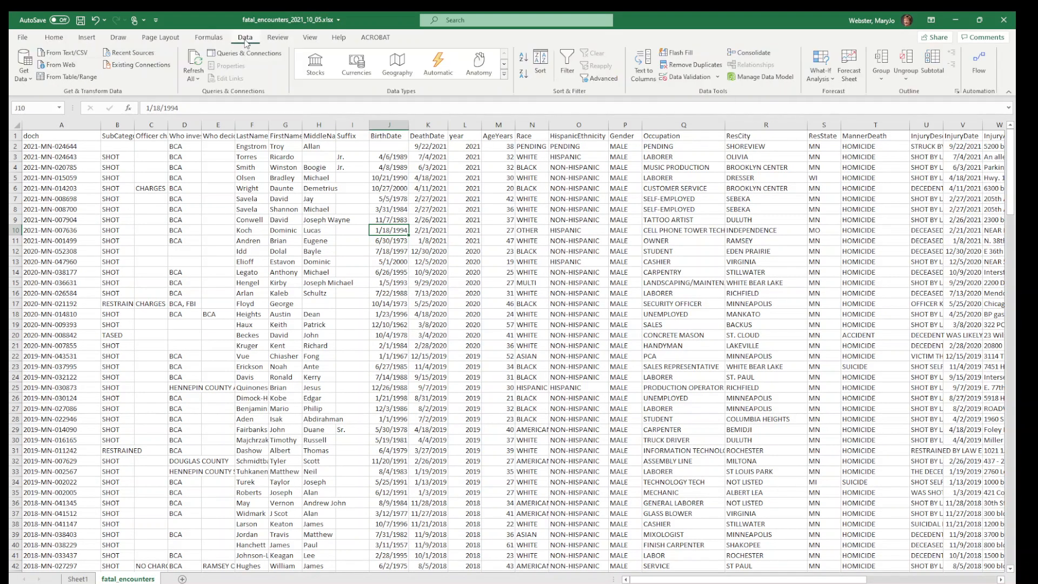
click(565, 61)
click(543, 136)
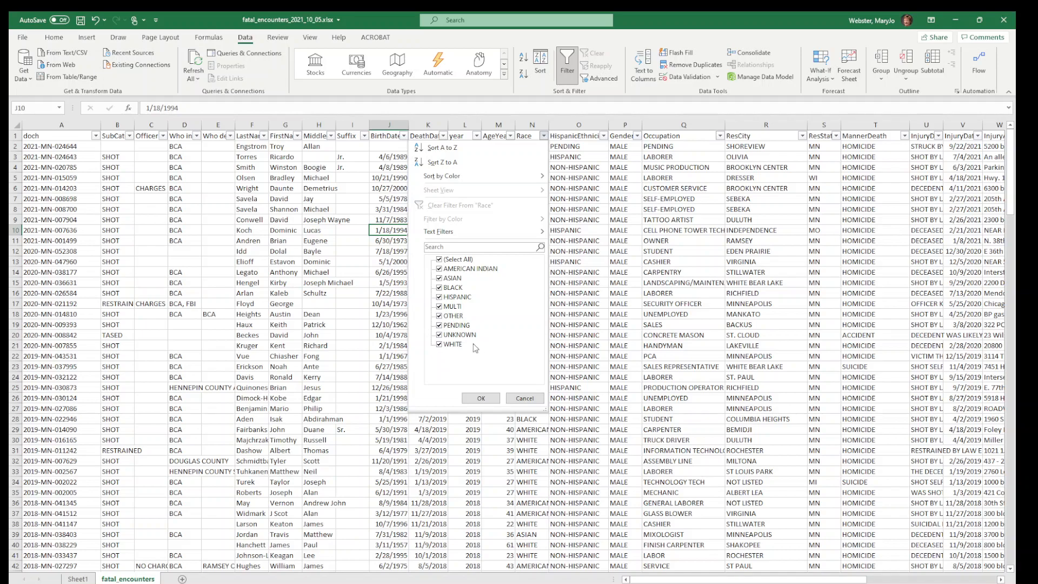
click(524, 398)
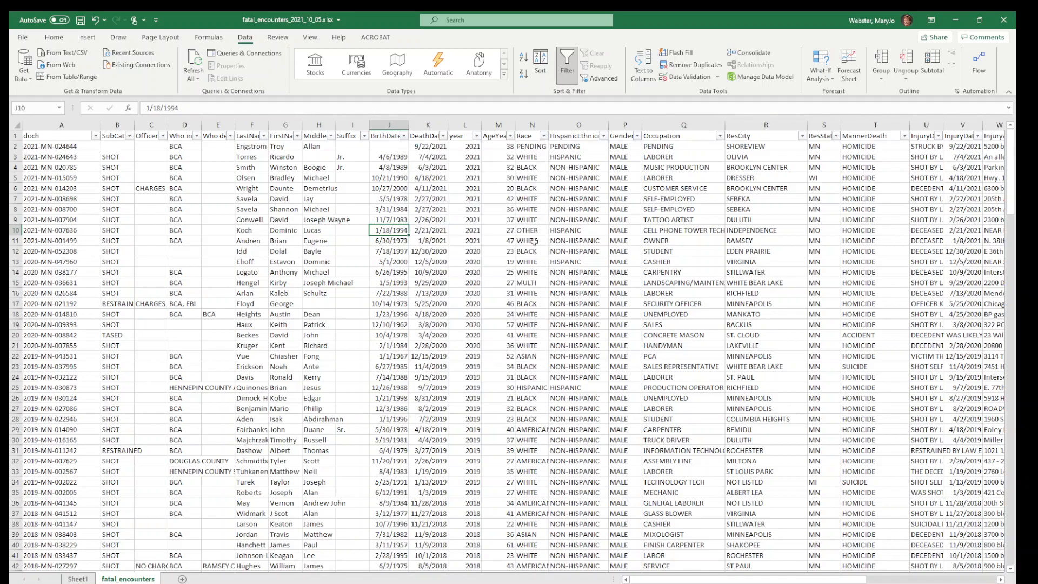
Step: Compare the filter value lists of the BirthDate and Race columns, leaving both unfiltered
click(403, 135)
drag(399, 275, 399, 368)
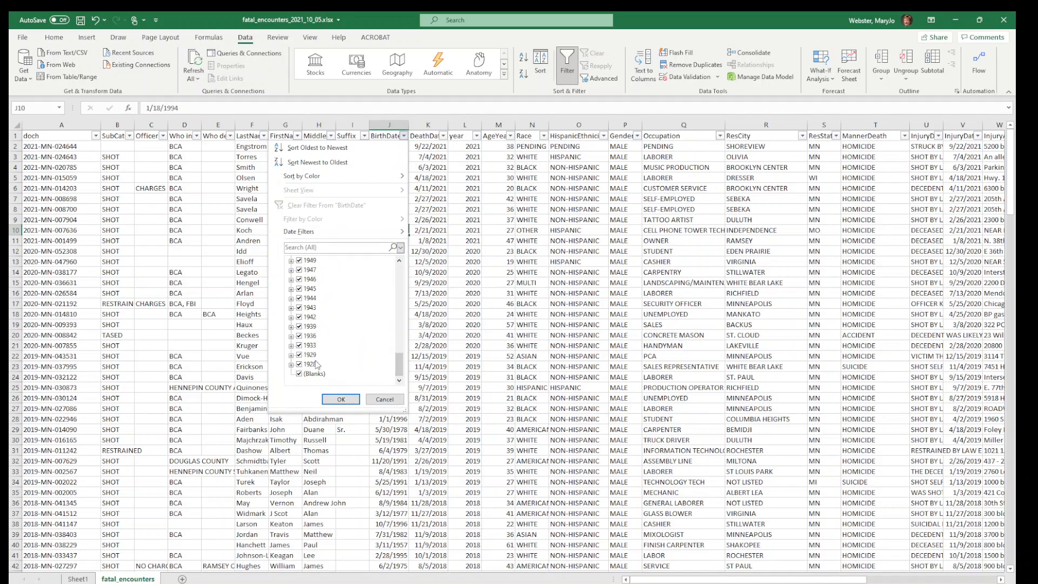
click(384, 399)
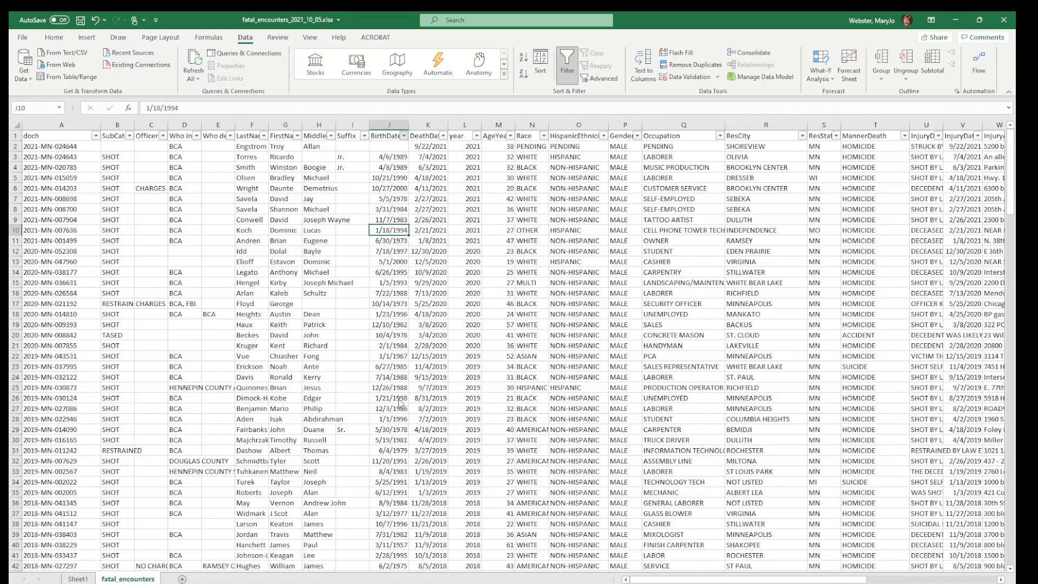
click(542, 135)
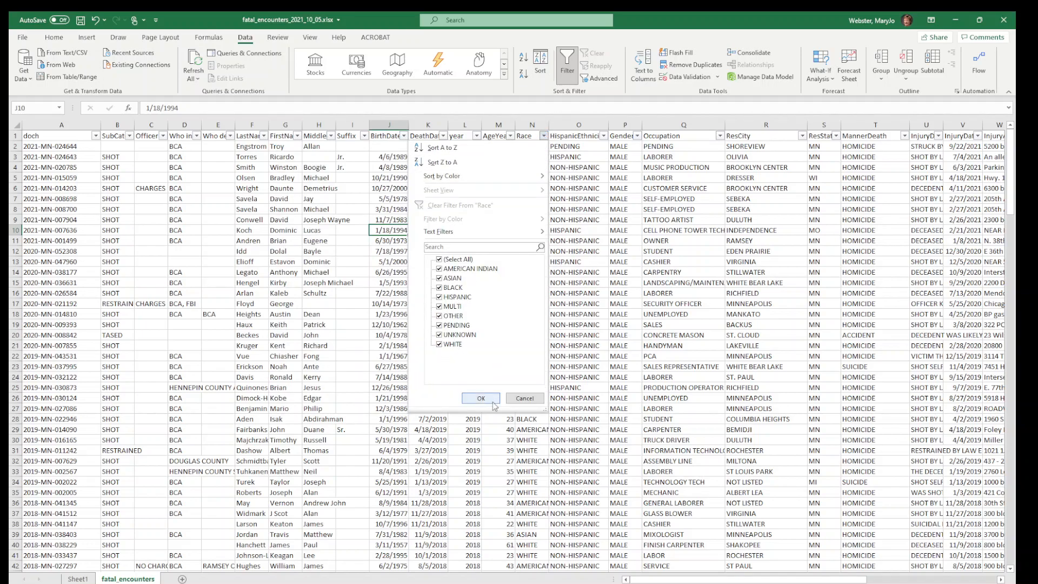
click(524, 399)
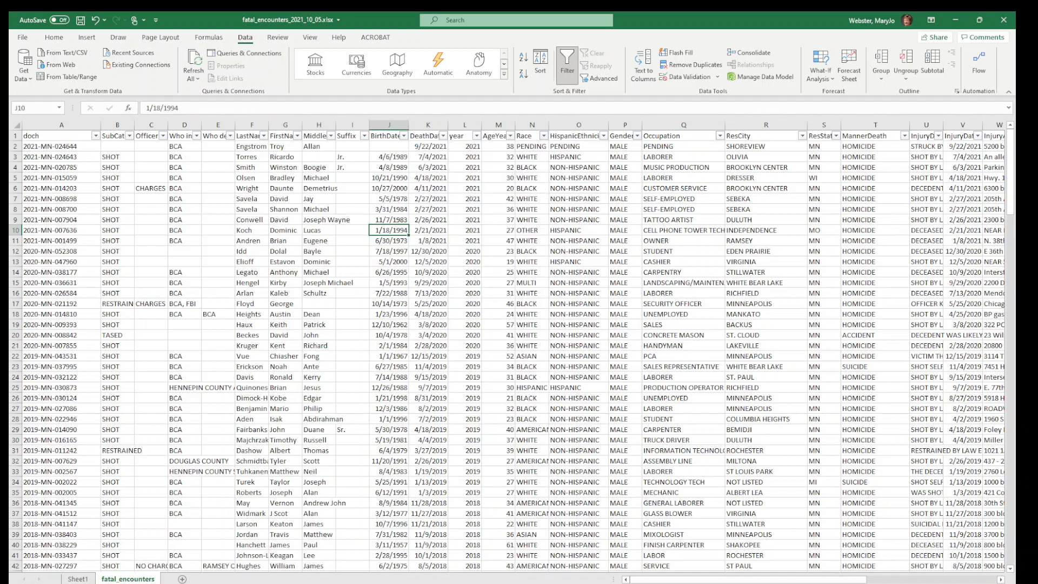
Step: Return to the PivotTable on Sheet1, add a count of Race as its values and highlight the HISPANIC row
click(78, 579)
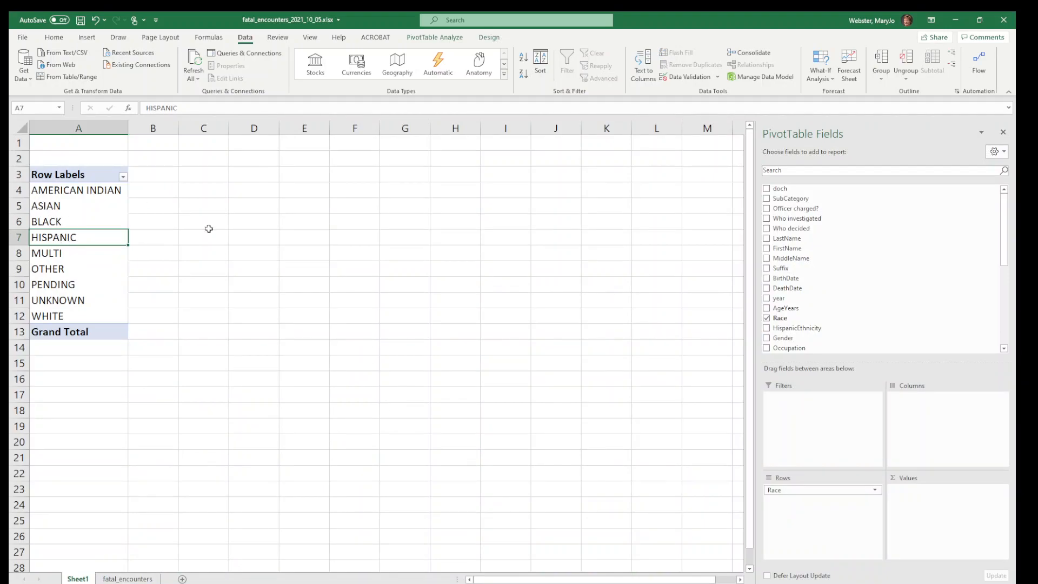
click(471, 234)
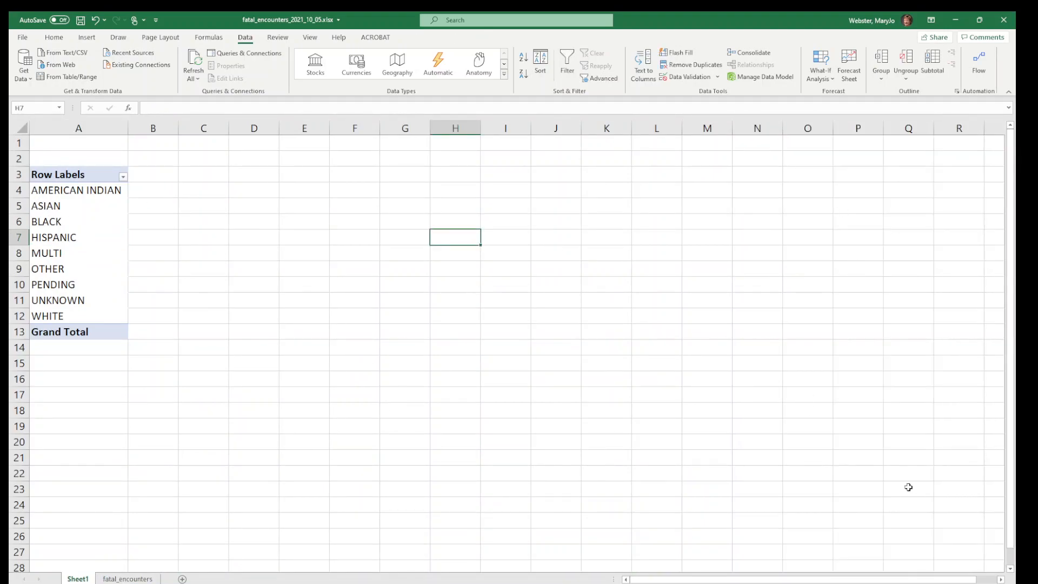
click(33, 236)
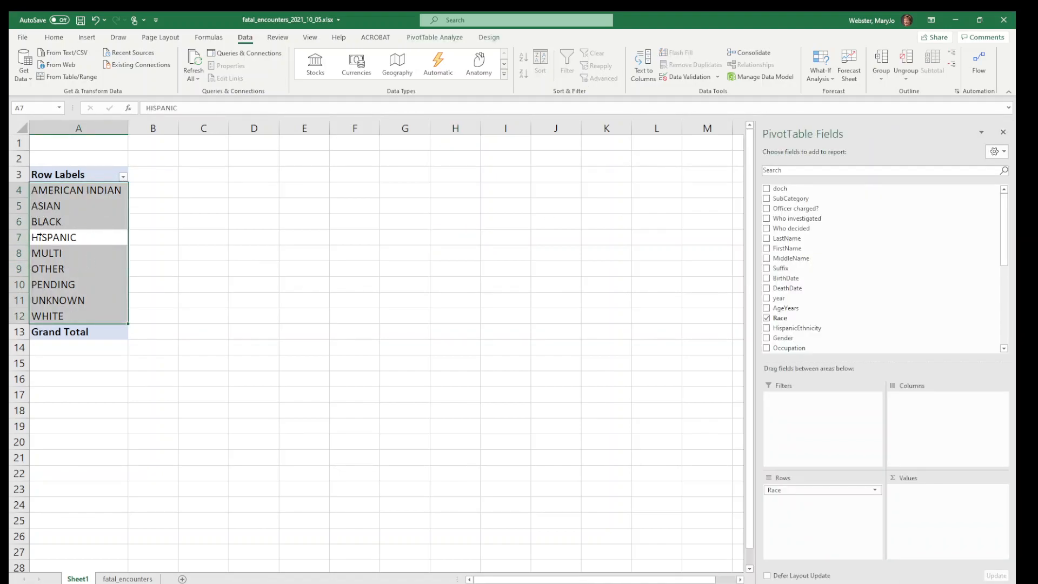
click(59, 236)
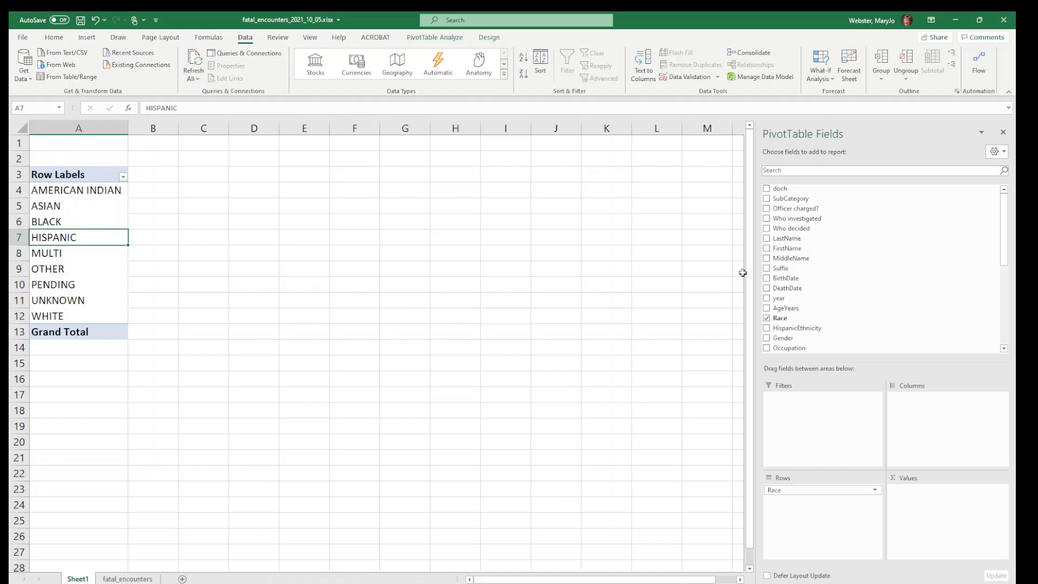
drag(780, 319, 969, 529)
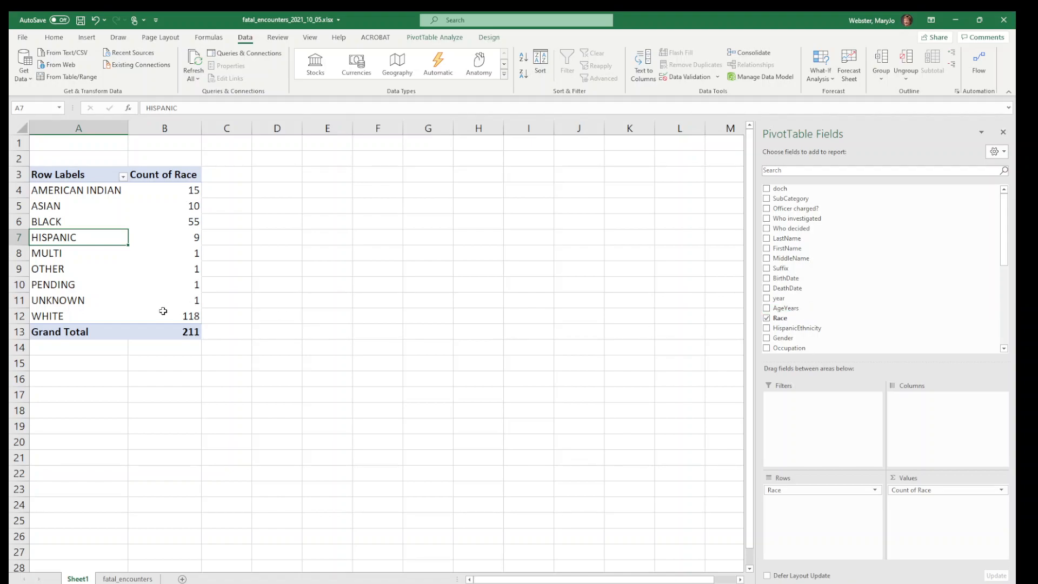
click(18, 237)
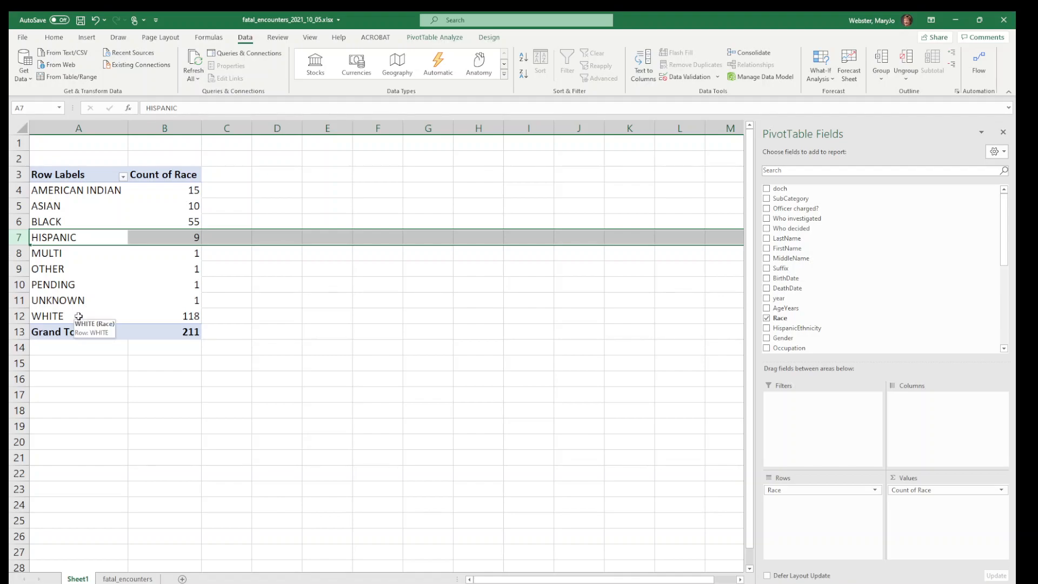
Step: Check the WHITE and Grand Total counts and add a second count of Race to the PivotTable values
click(81, 319)
mouse_move(160, 307)
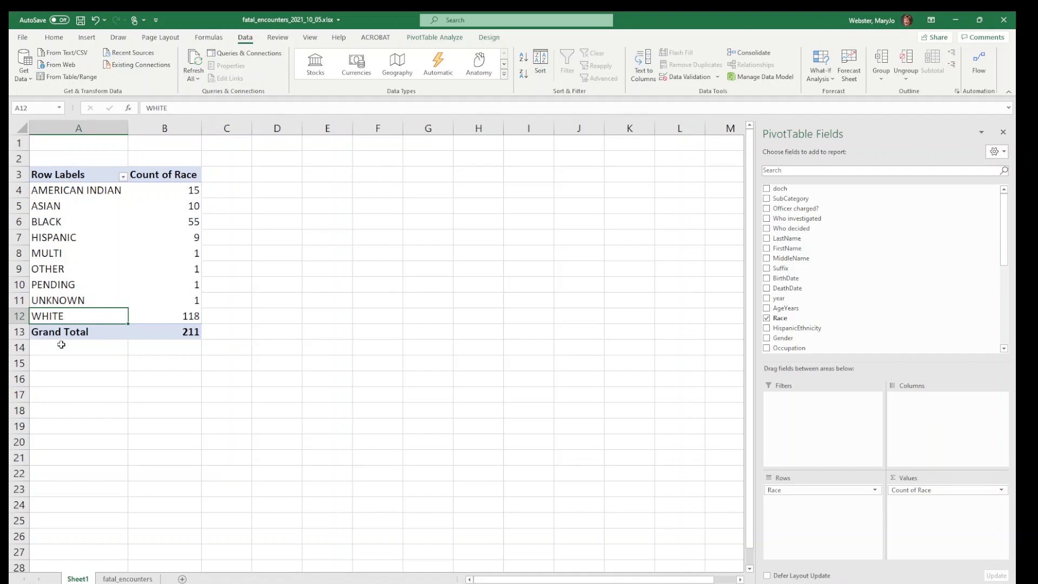
click(174, 319)
click(174, 333)
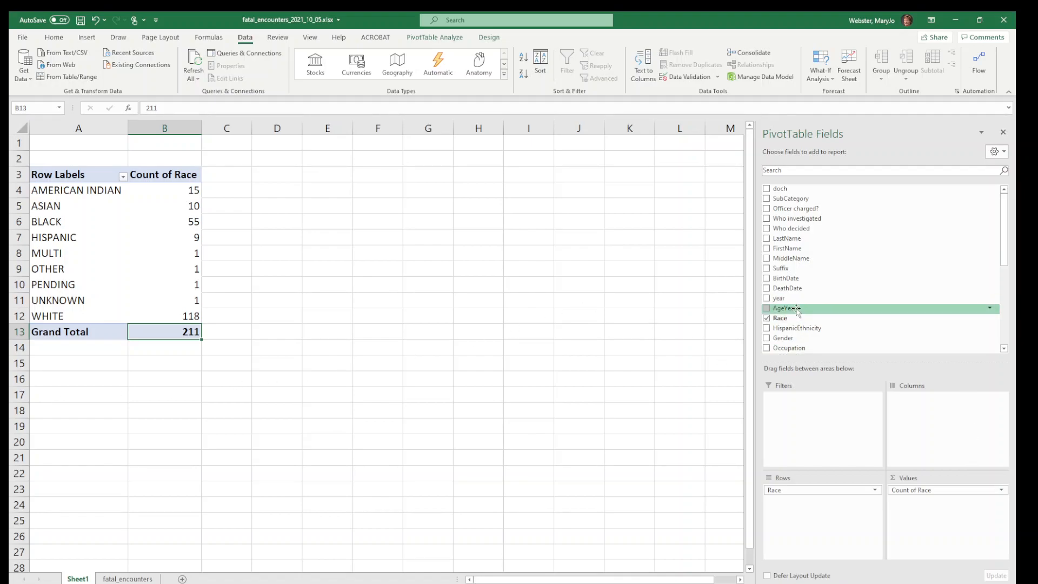
drag(788, 320, 933, 530)
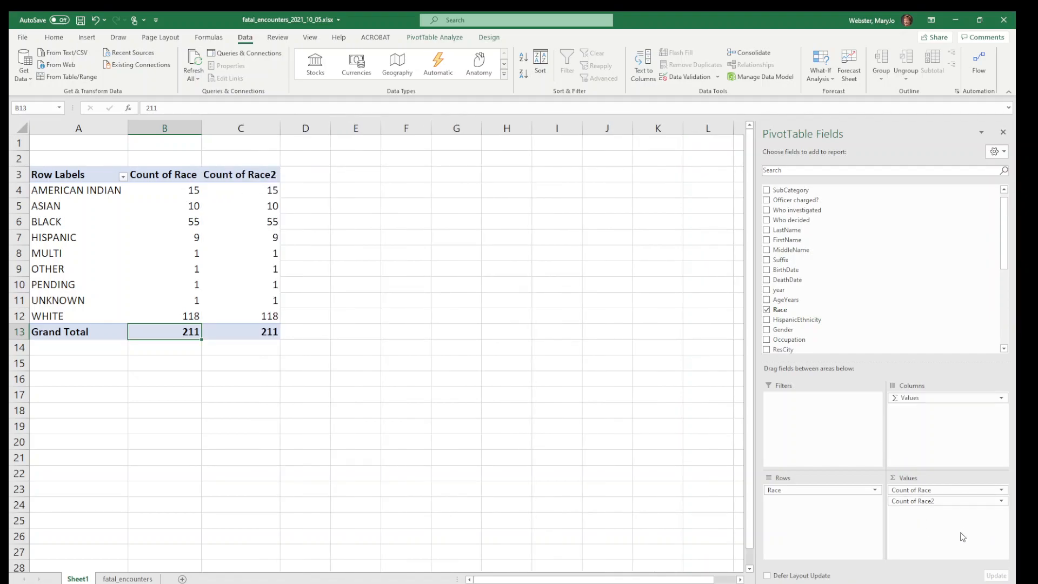
Step: Show the second Race count as % of Grand Total in its value field settings, enlarging and moving the dialog to see its options
click(905, 502)
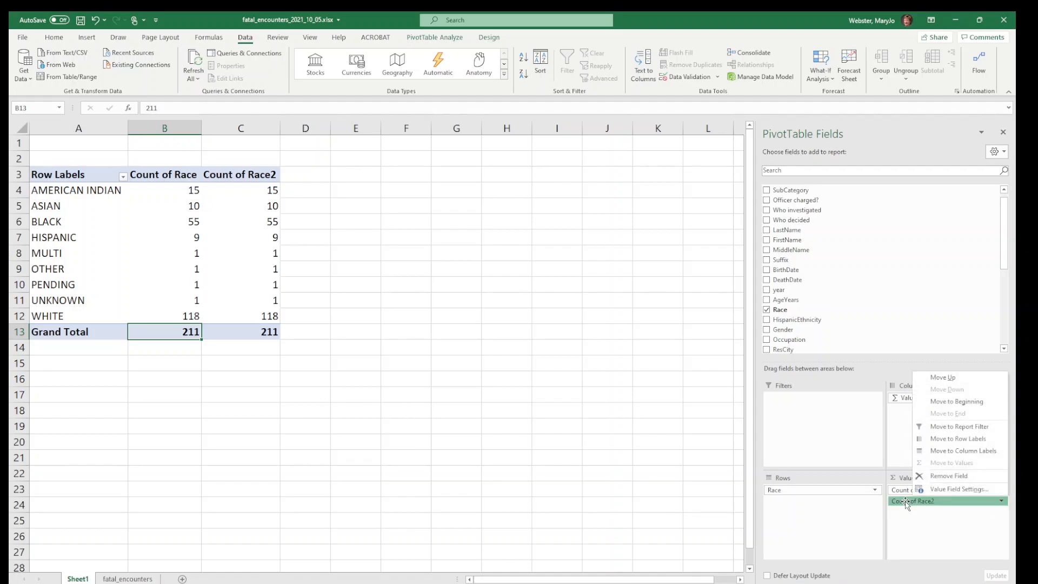
click(908, 501)
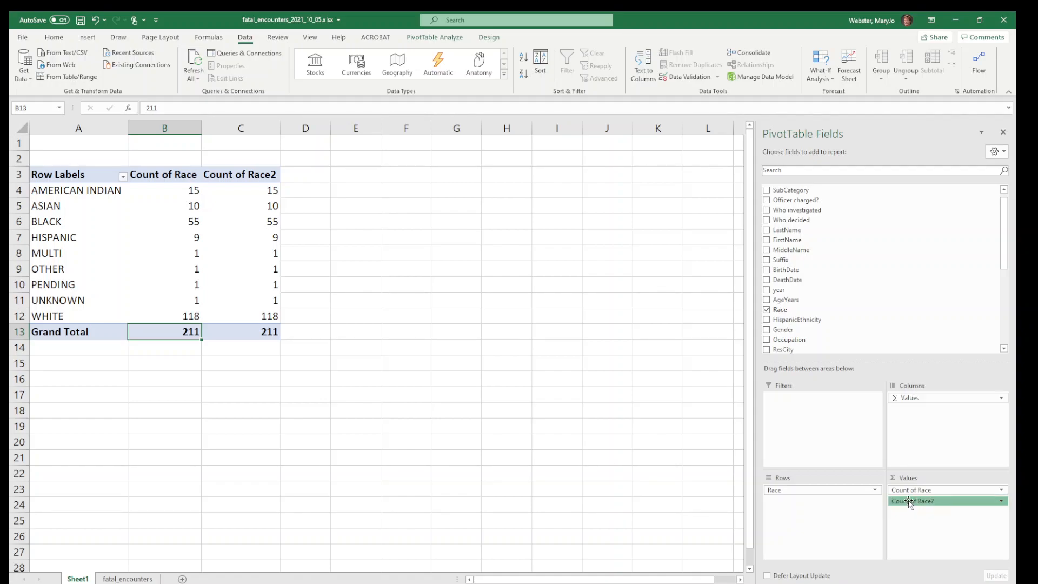
click(908, 501)
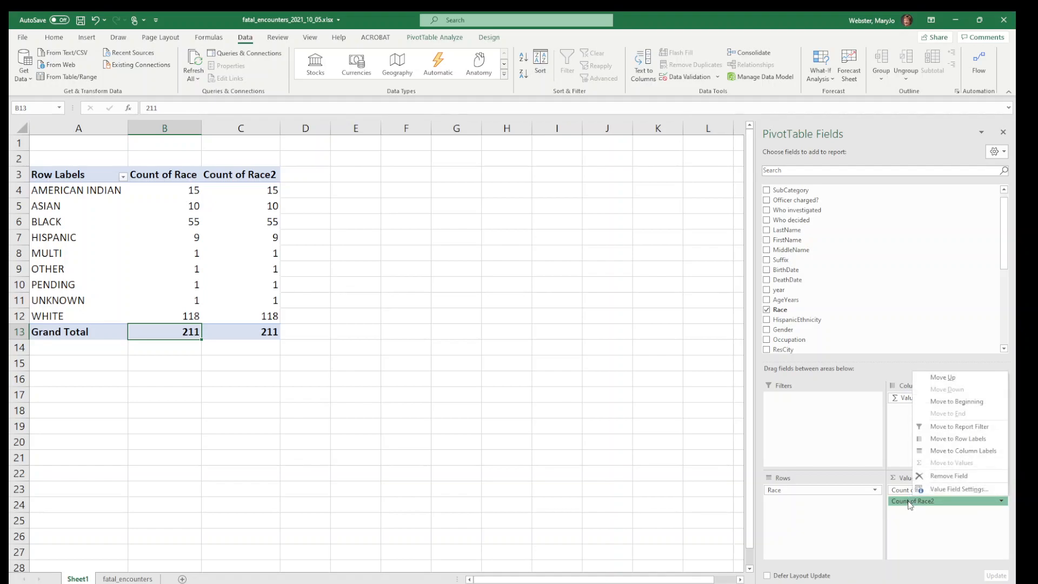
click(953, 490)
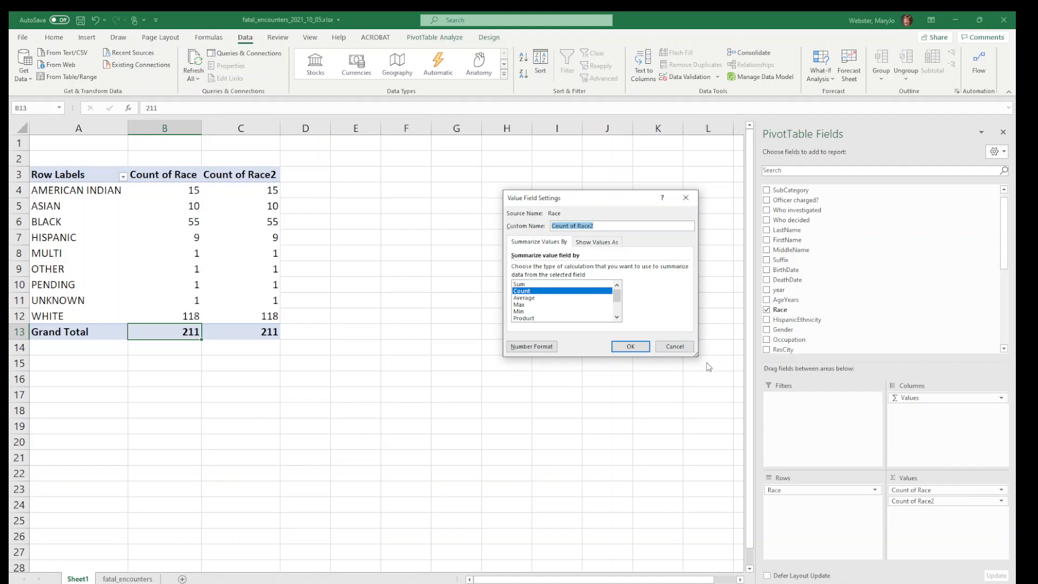
drag(696, 354, 822, 490)
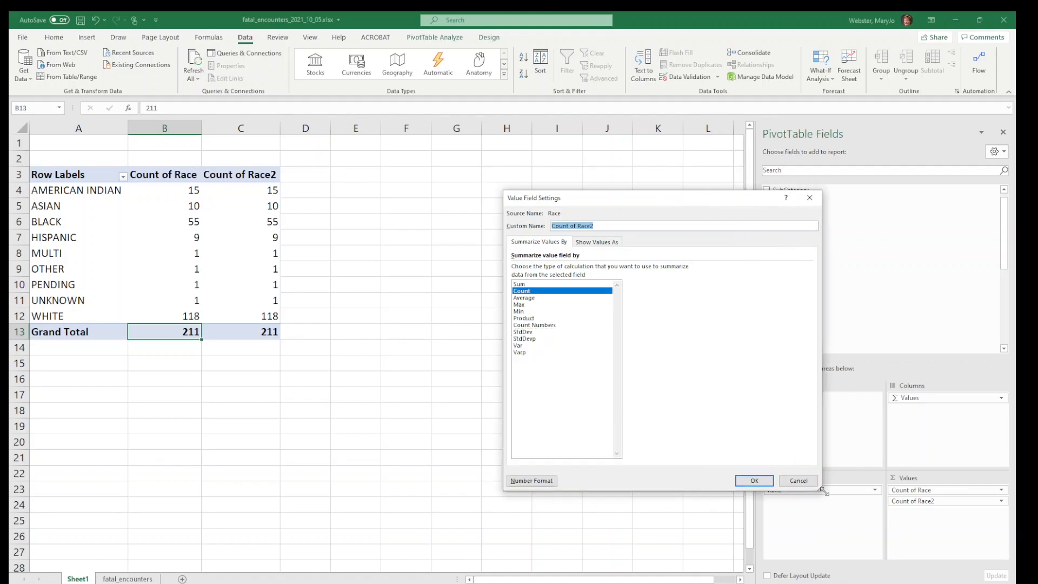
drag(674, 198, 538, 191)
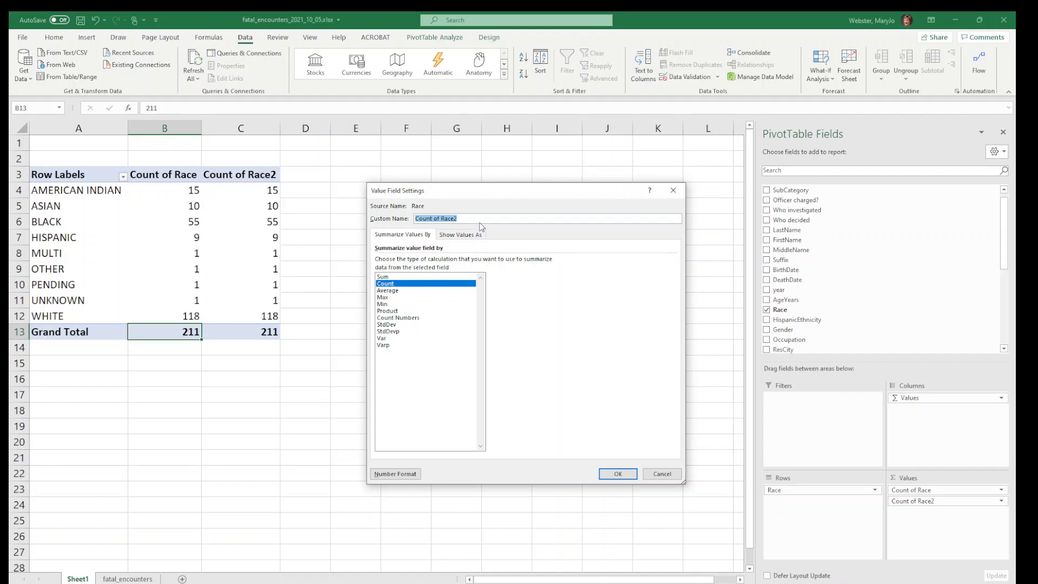
click(457, 235)
click(408, 236)
click(454, 236)
click(423, 239)
click(461, 236)
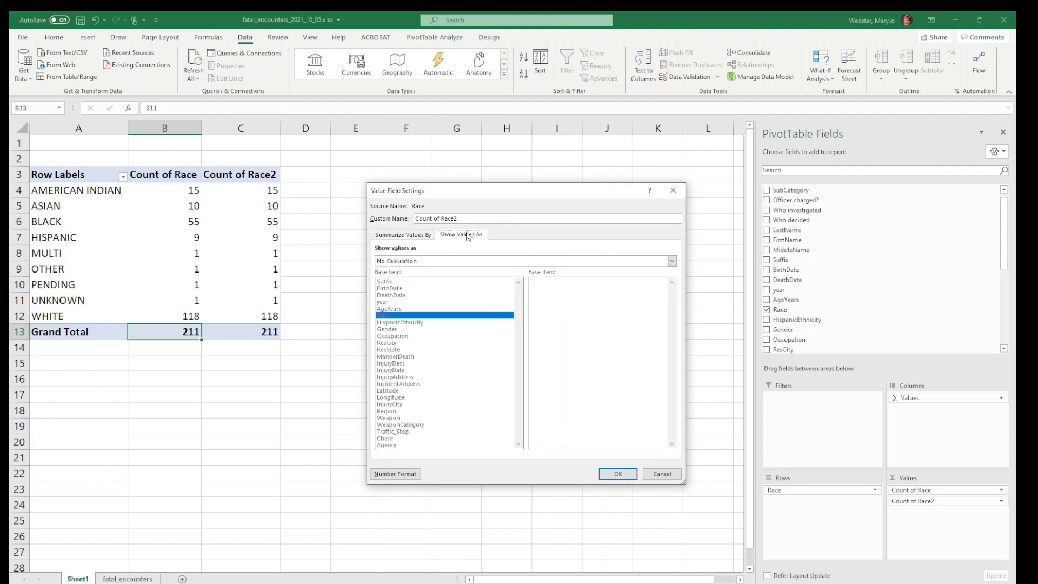
click(413, 261)
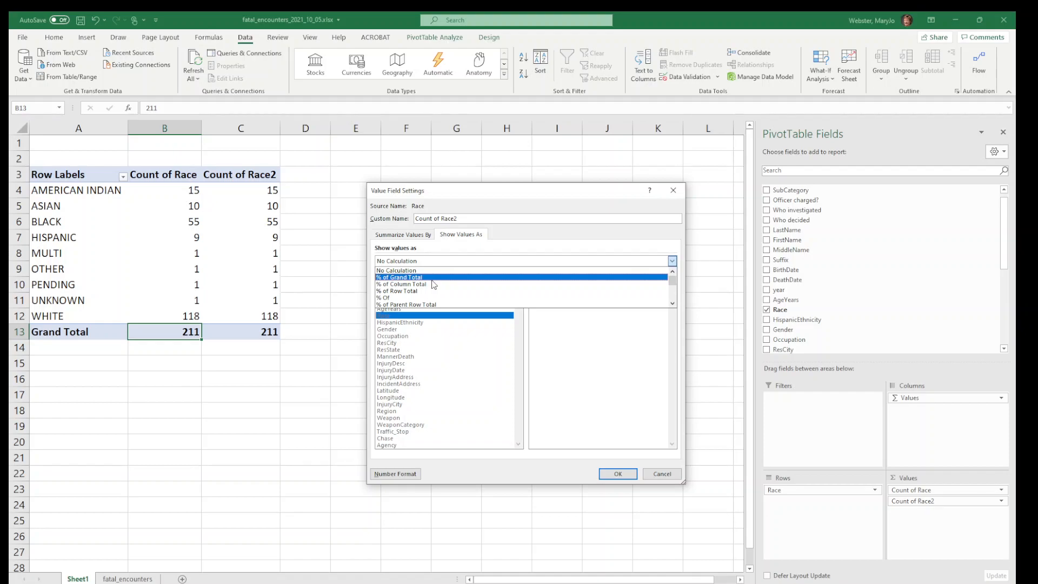
click(404, 278)
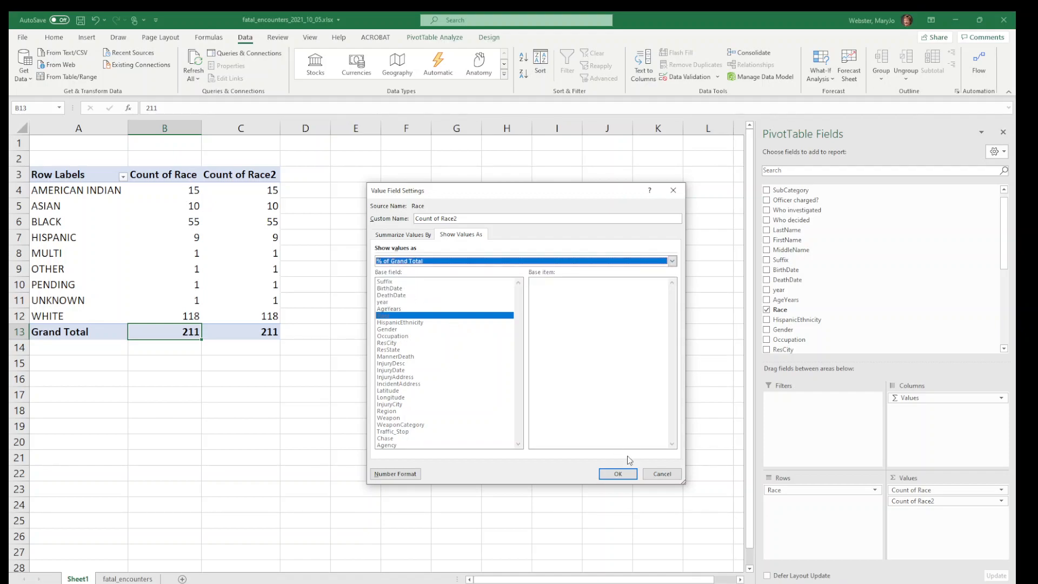
click(618, 473)
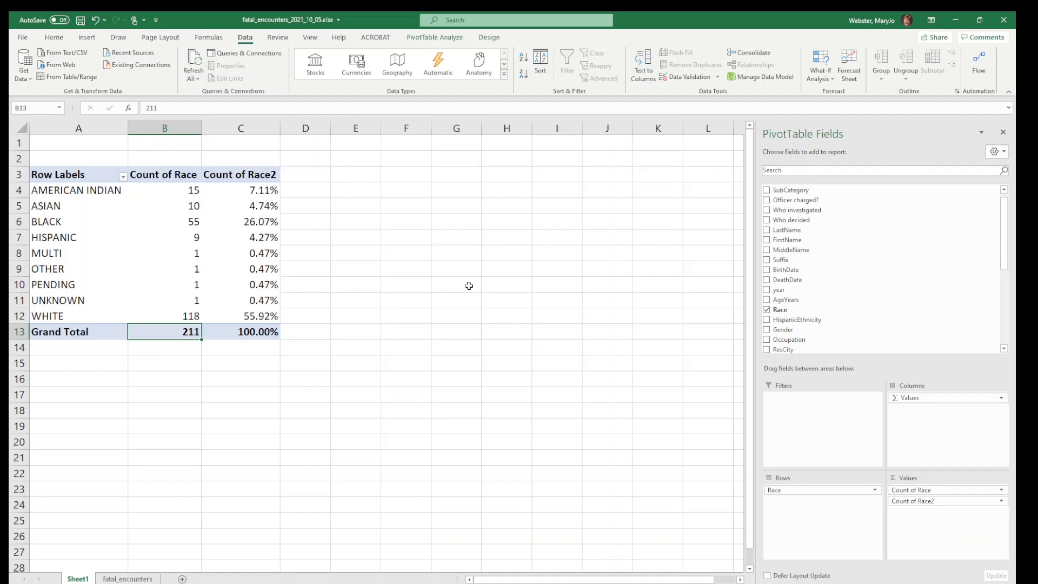
Step: Sort the PivotTable by its percentage column from largest to smallest and review the BLACK, AMERICAN INDIAN, HISPANIC and ASIAN rows
click(246, 191)
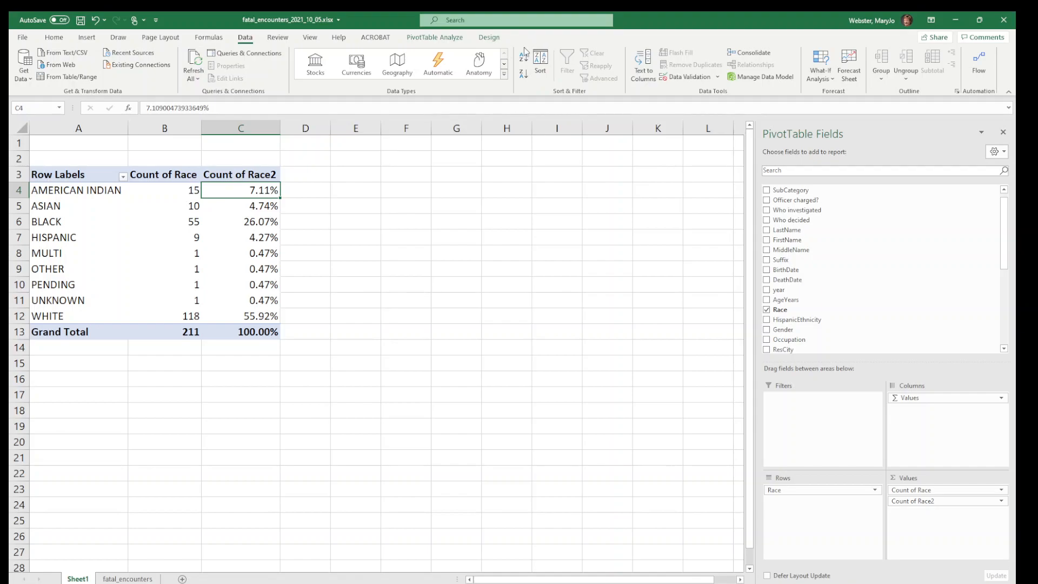
click(523, 79)
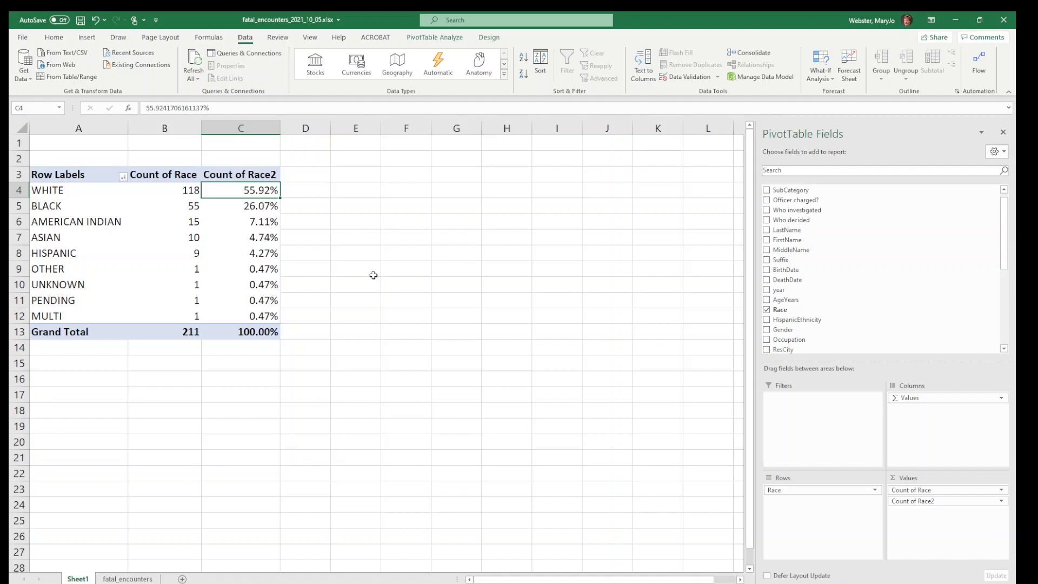
click(240, 208)
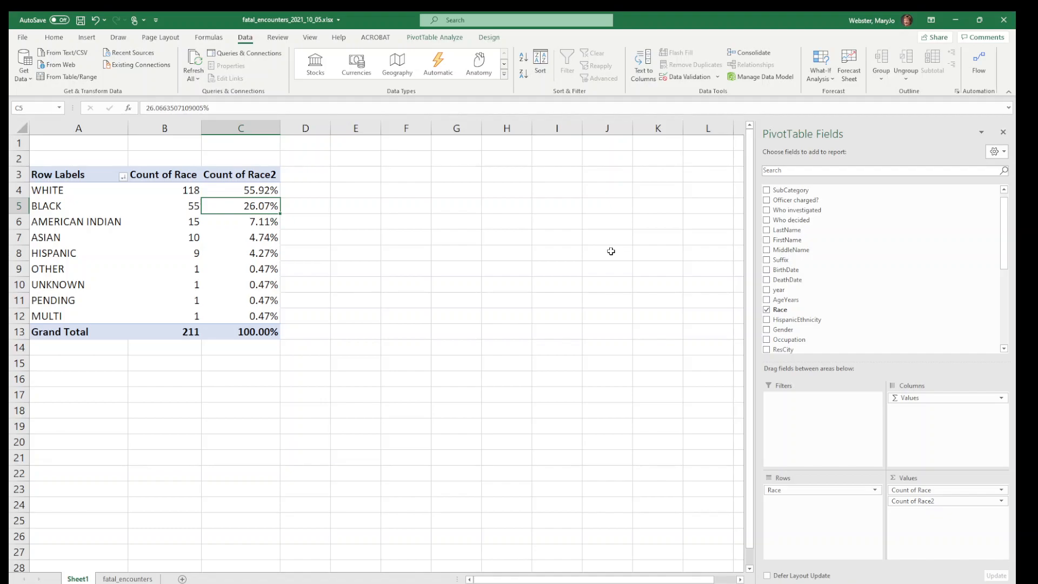
click(261, 224)
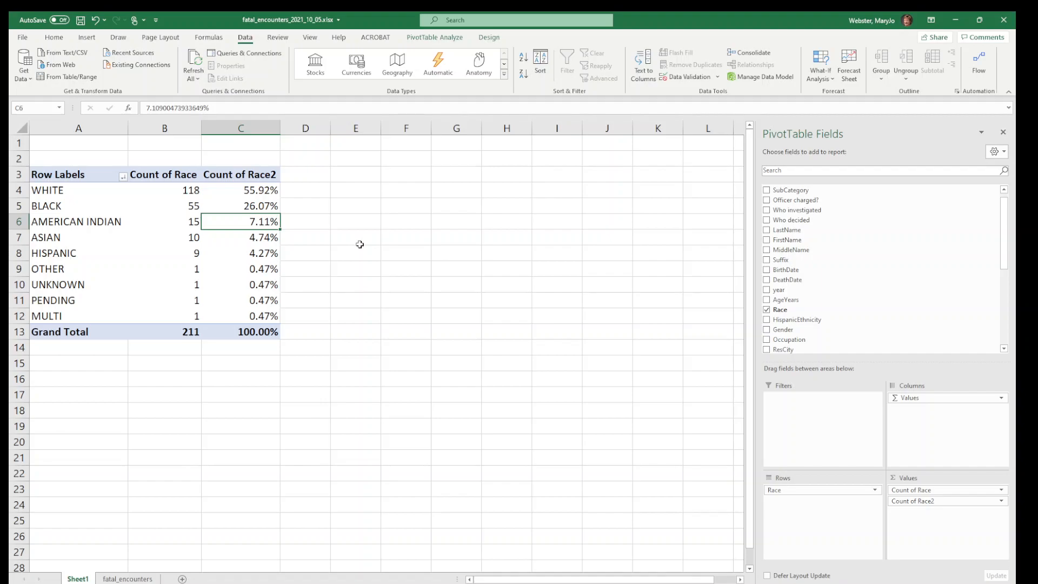
drag(62, 253, 214, 256)
click(100, 253)
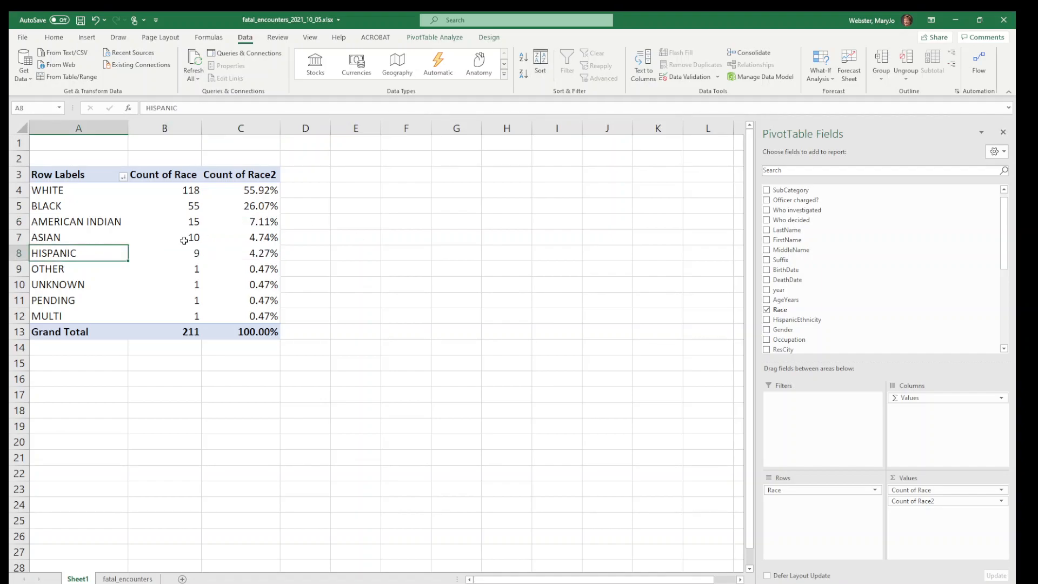
click(230, 239)
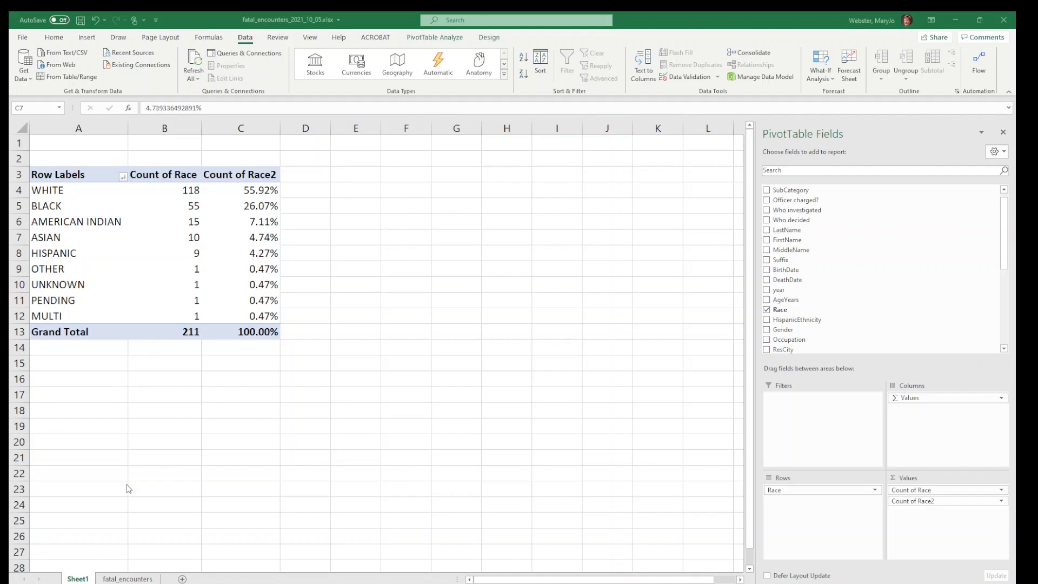
Step: Rename the PivotTable's worksheet from Sheet1 to RacePivot
click(74, 579)
double_click(74, 578)
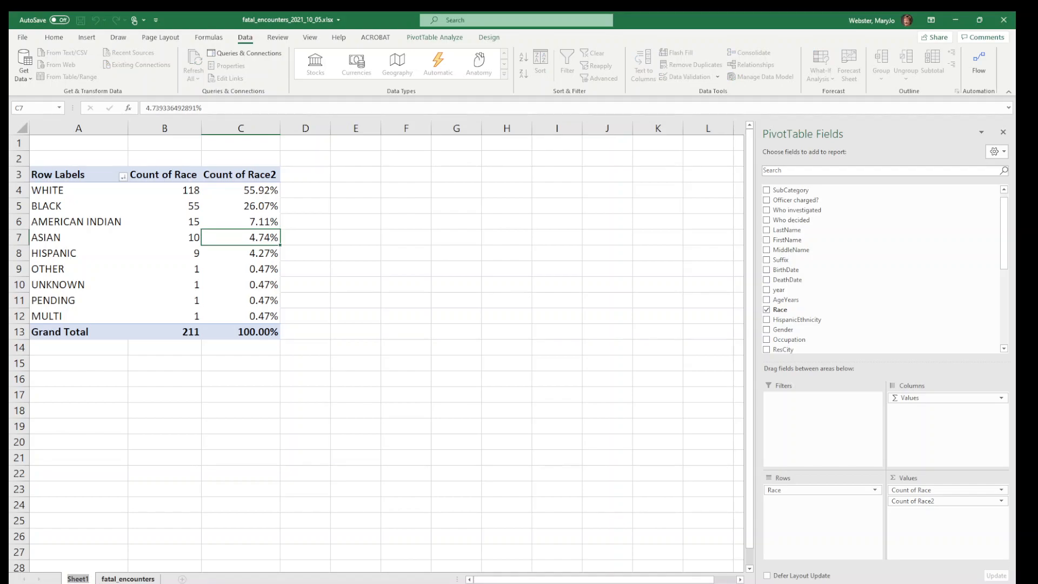
text(RacePivot)
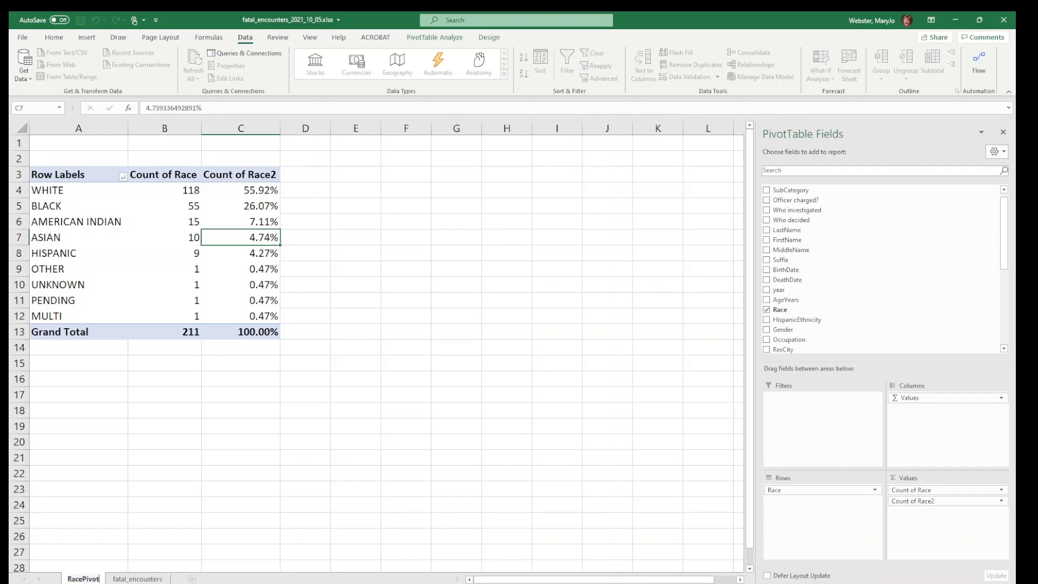
click(79, 388)
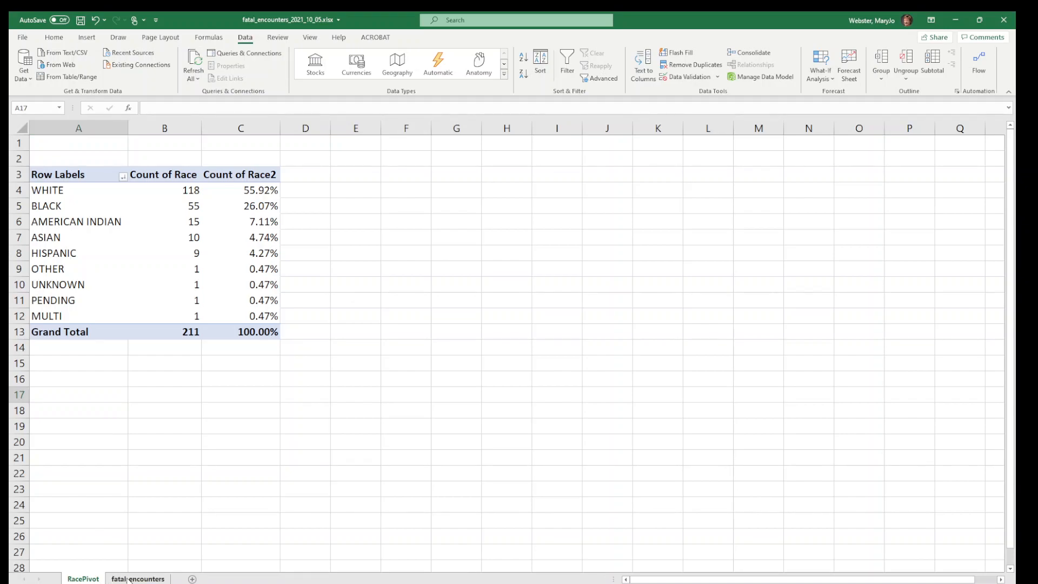
Step: Return to the fatal_encounters sheet and create another PivotTable from its data on a new worksheet
click(127, 578)
click(319, 324)
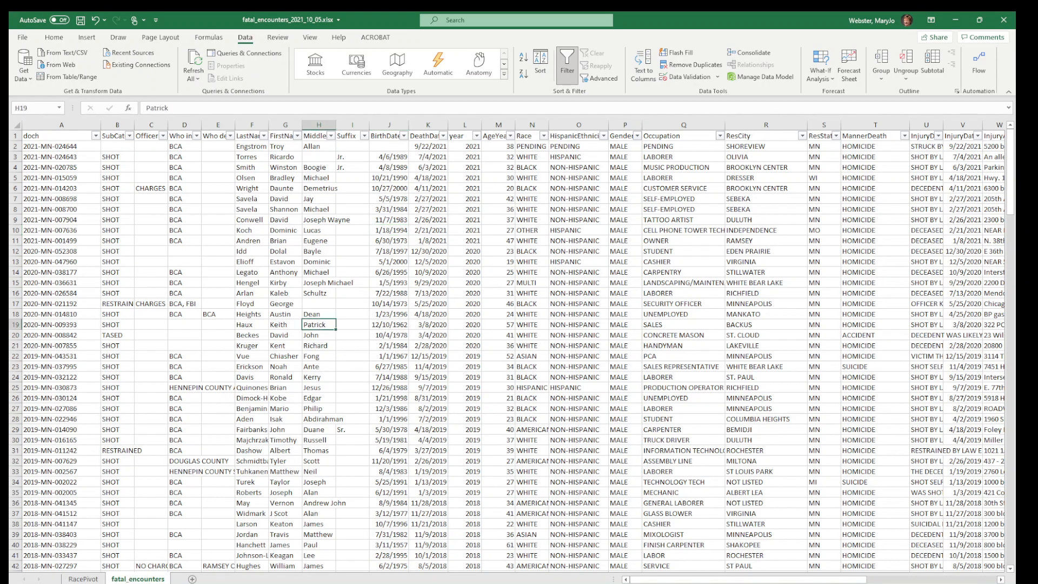
scroll(558, 344, up, 2)
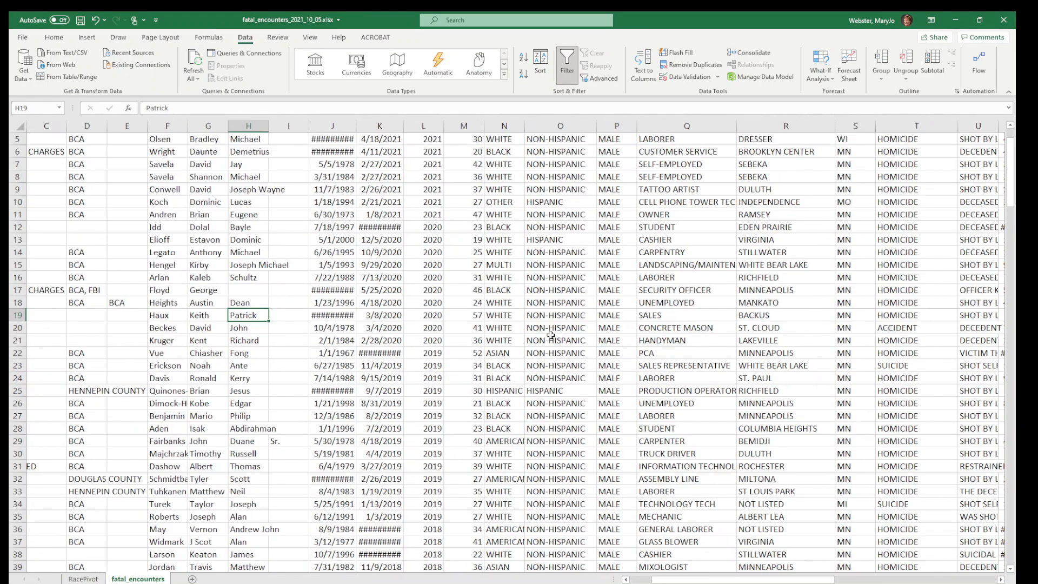
scroll(541, 342, up, 2)
click(279, 191)
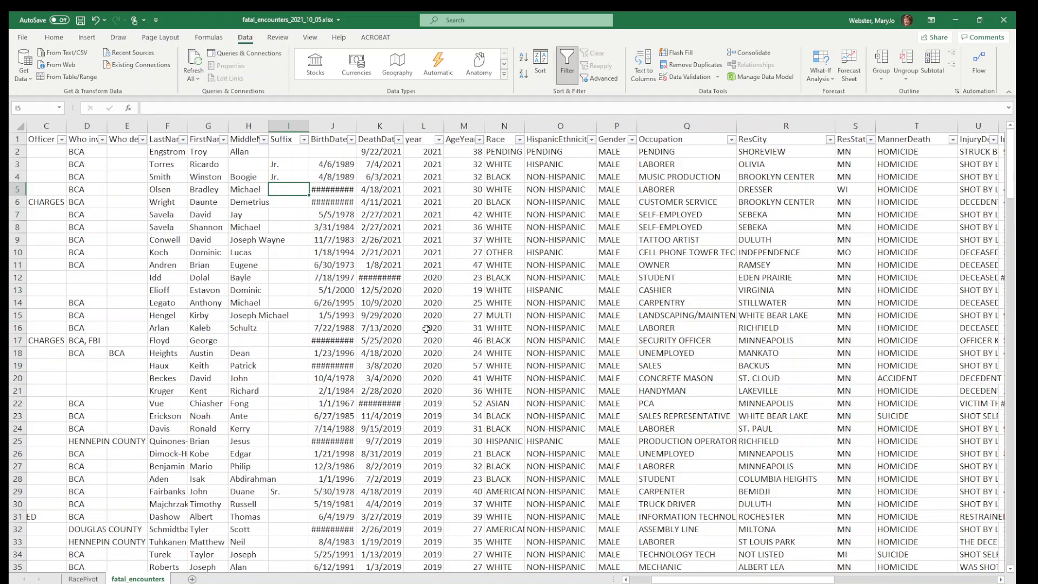
click(329, 278)
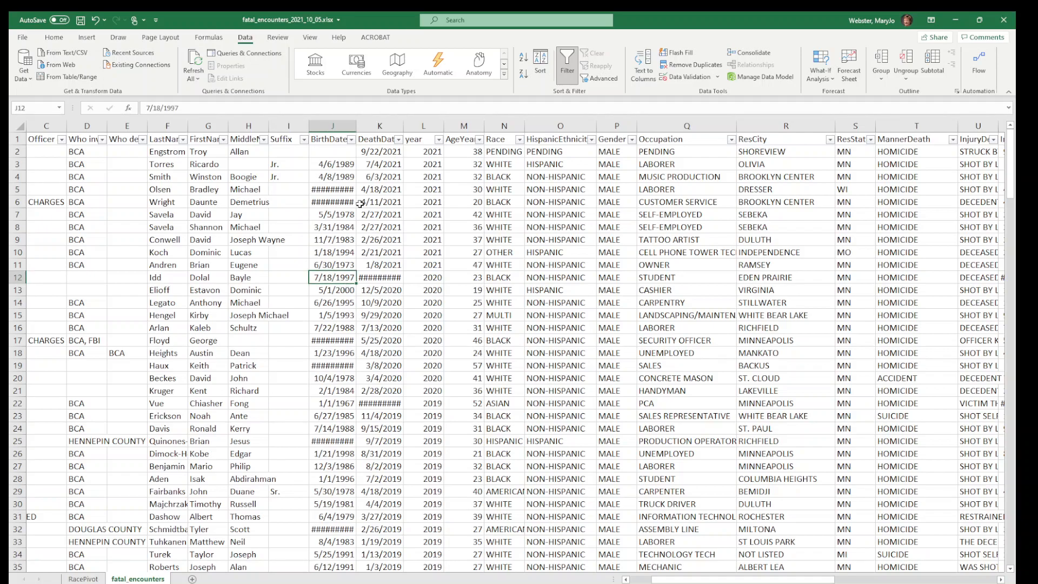
click(627, 223)
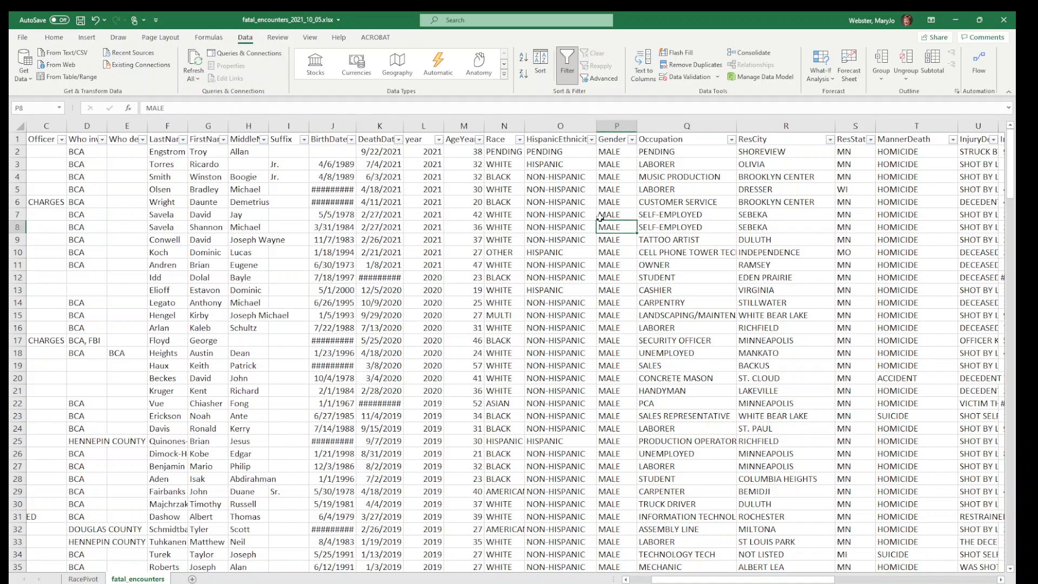
click(87, 38)
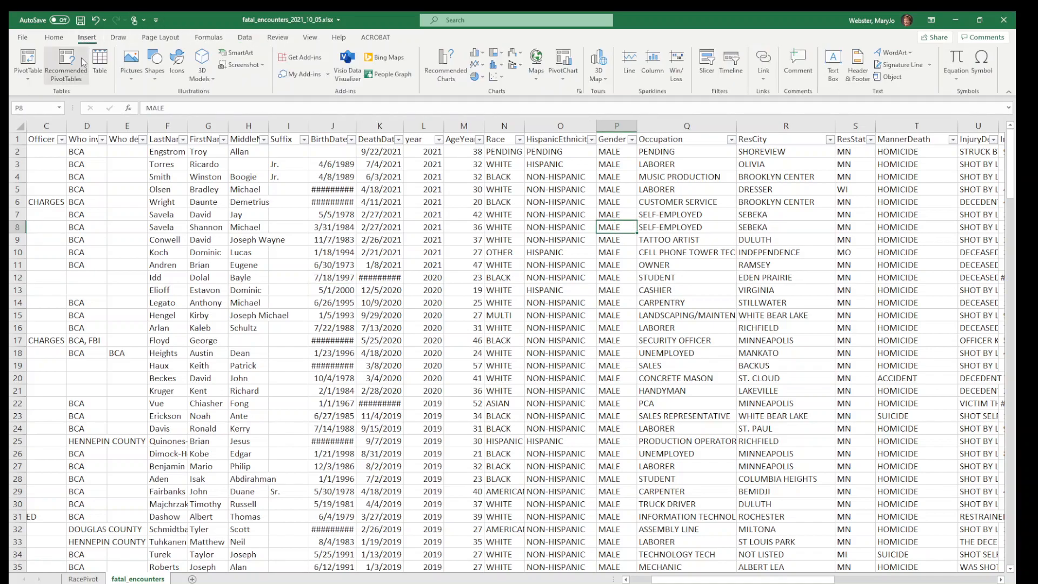
click(28, 59)
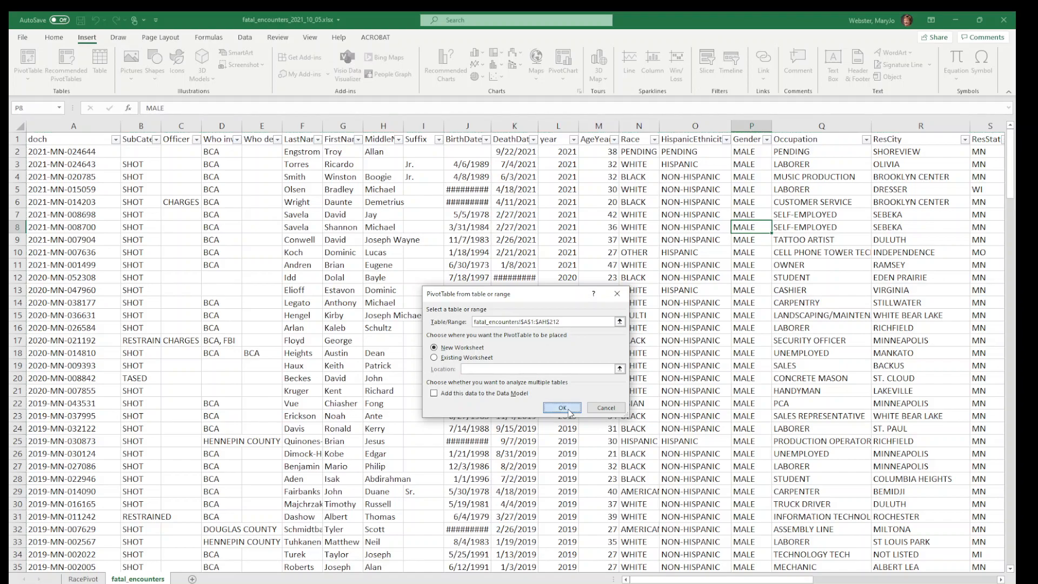
click(562, 408)
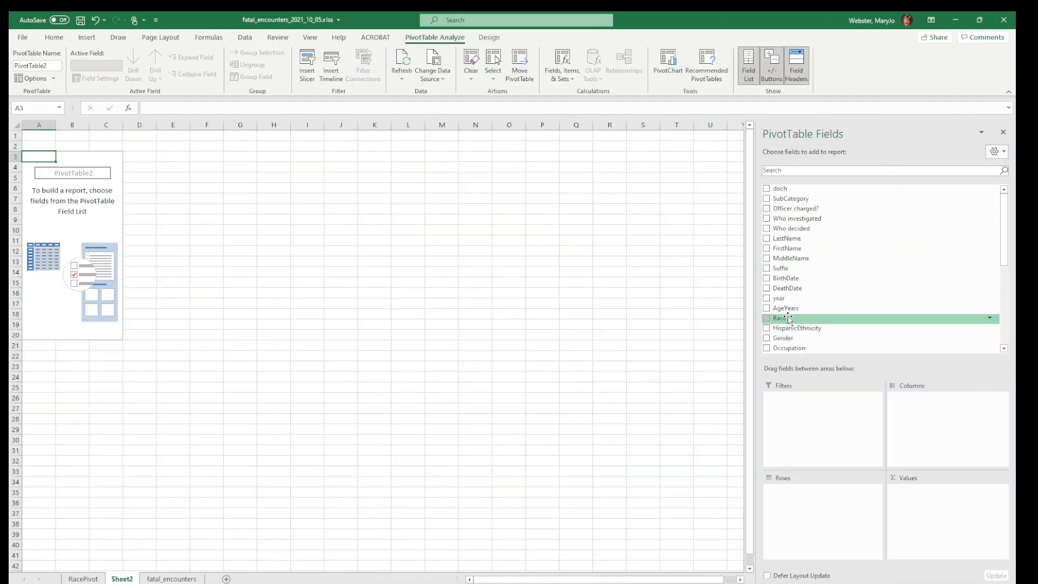
Step: Build the new PivotTable with Race as rows, Gender as columns and a count of Gender as values, and inspect the BLACK FEMALE count
drag(784, 338, 804, 535)
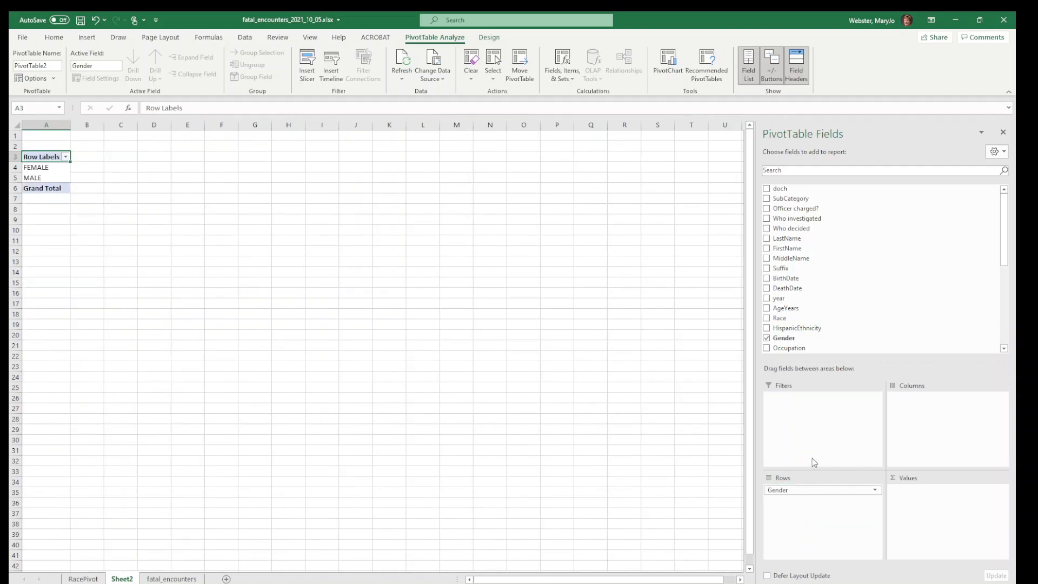
drag(783, 338, 937, 532)
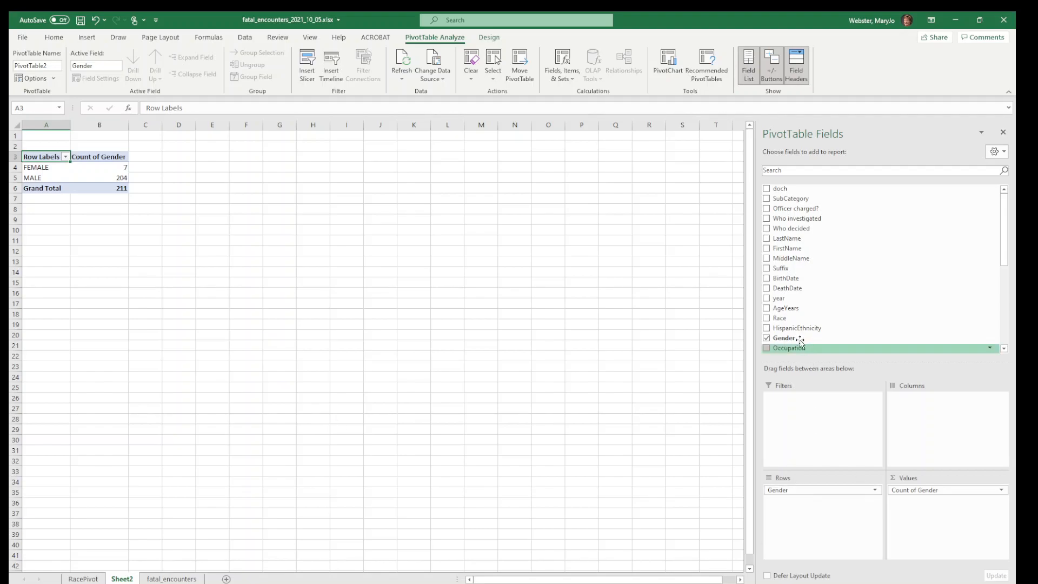
drag(778, 318, 918, 424)
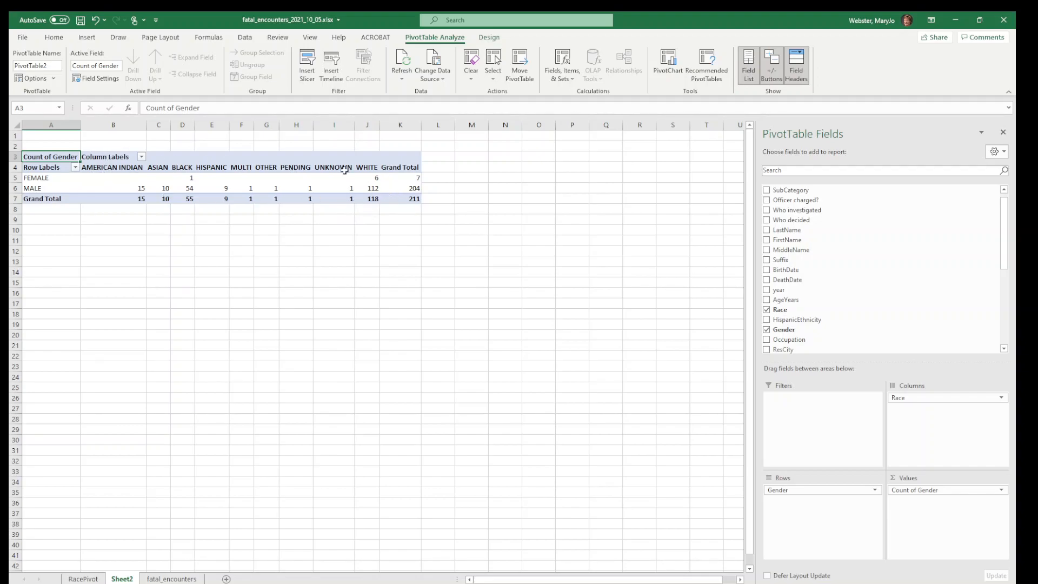
drag(917, 398, 947, 413)
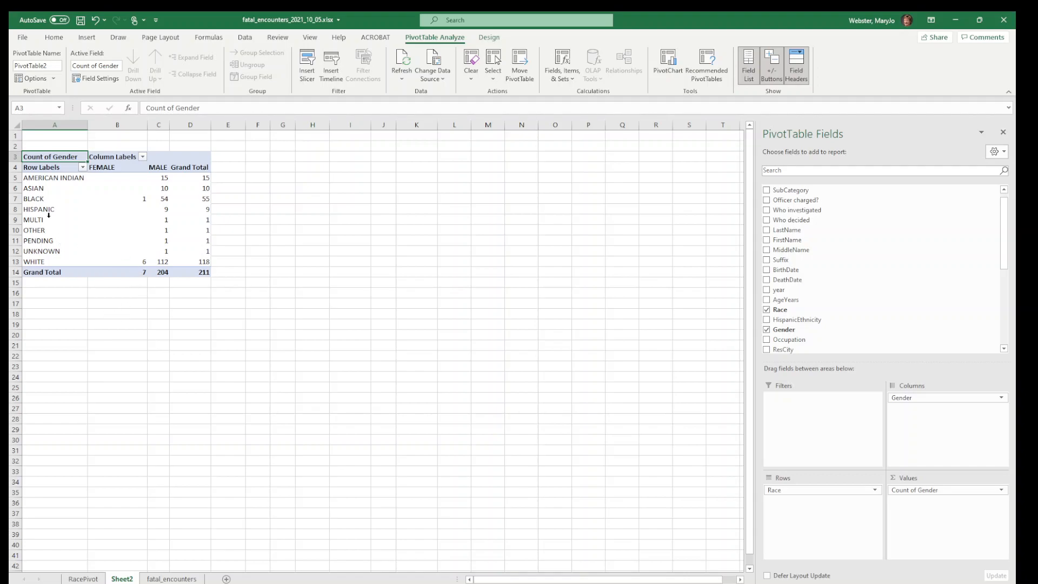
click(110, 200)
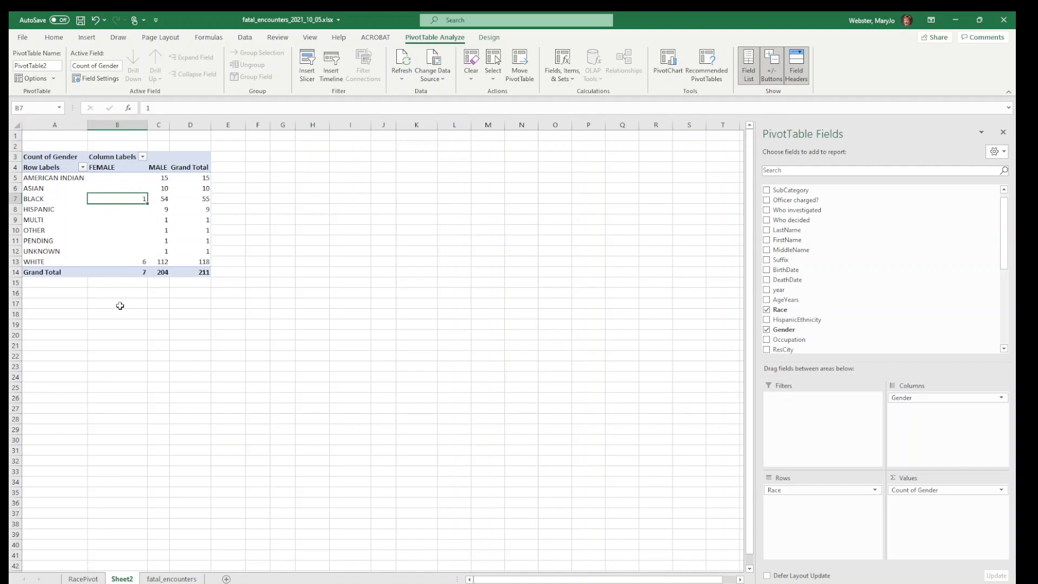
Step: Show the Count of Gender values as % of Column Total and inspect the WHITE FEMALE and BLACK MALE cells
click(129, 264)
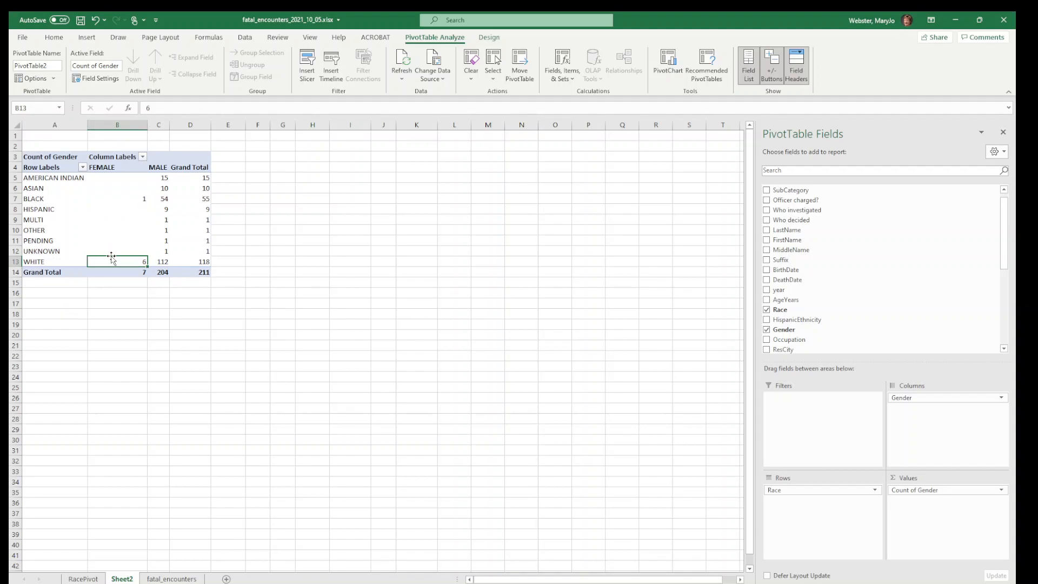
click(163, 200)
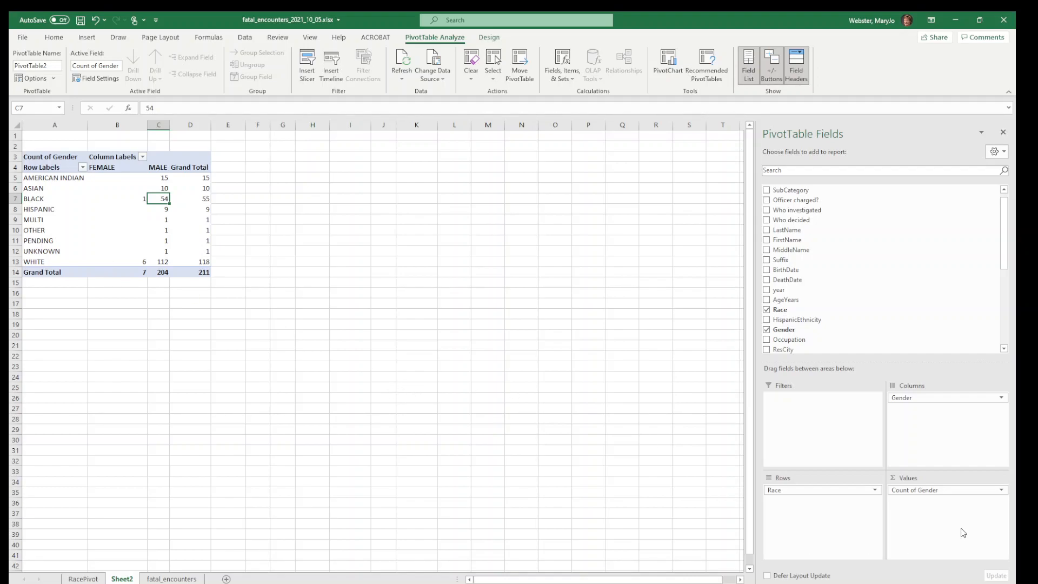
click(926, 492)
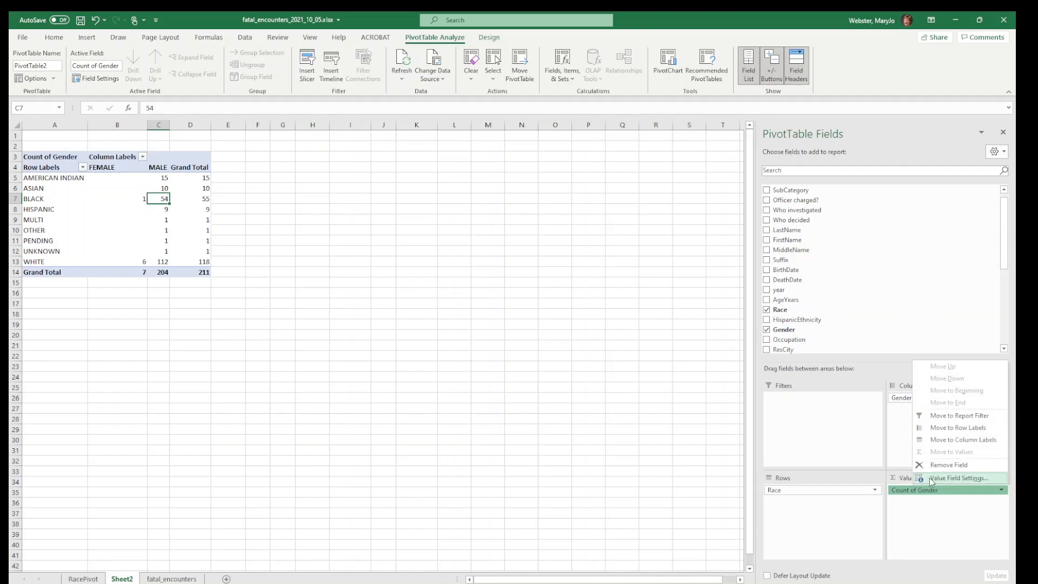
click(931, 479)
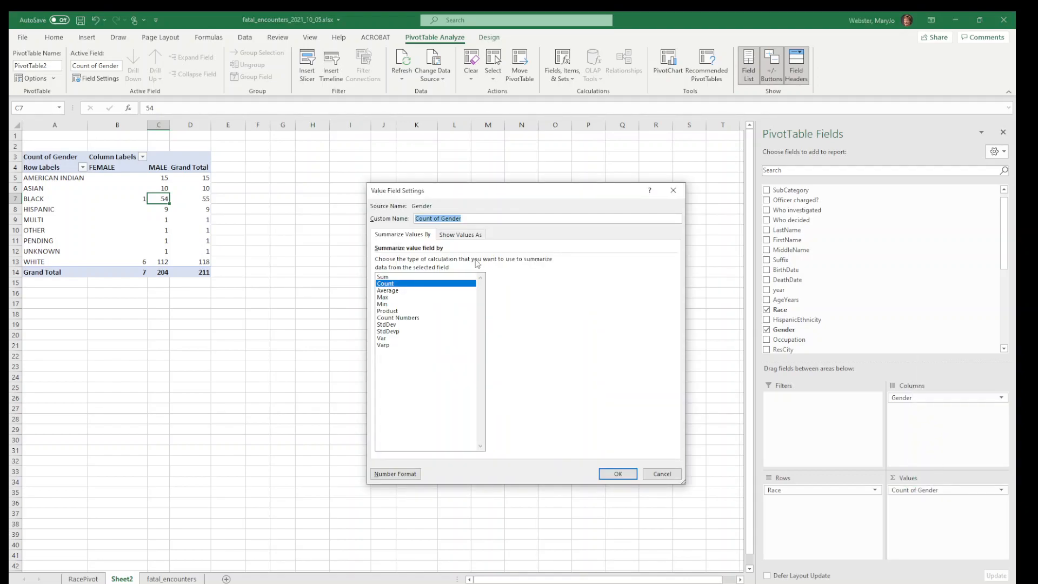
click(460, 236)
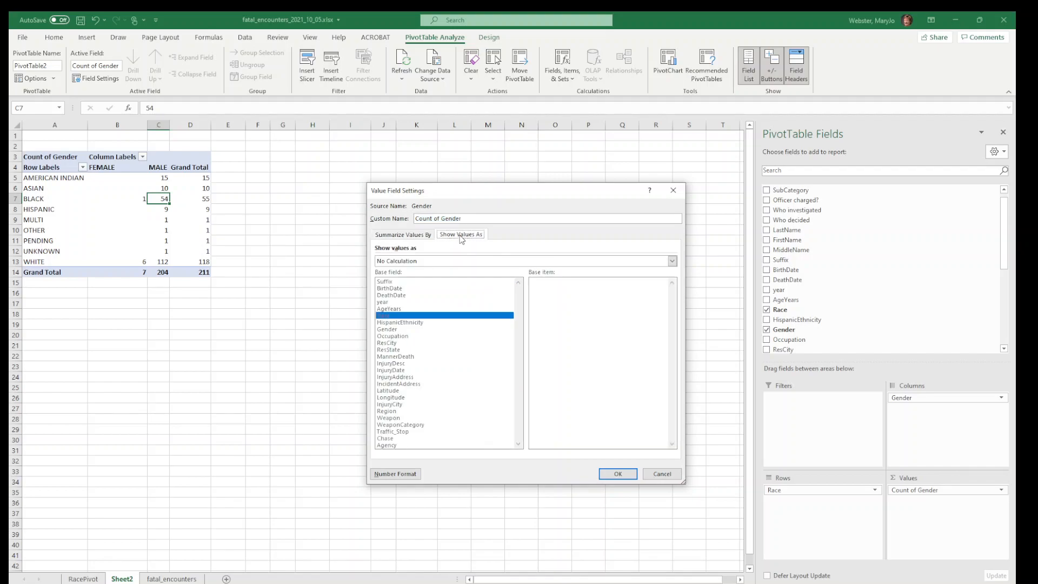
click(426, 262)
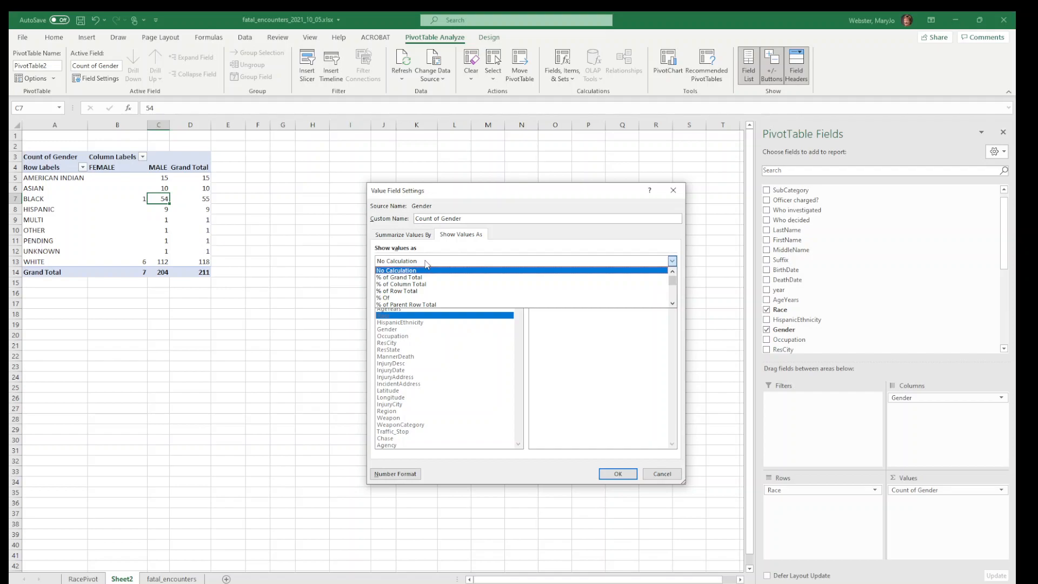
click(412, 284)
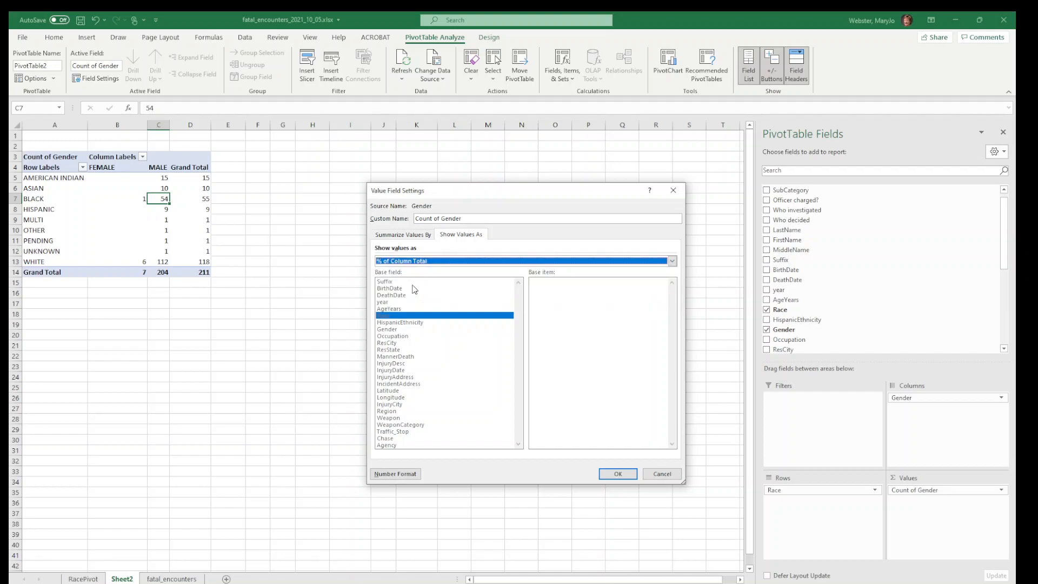
click(621, 475)
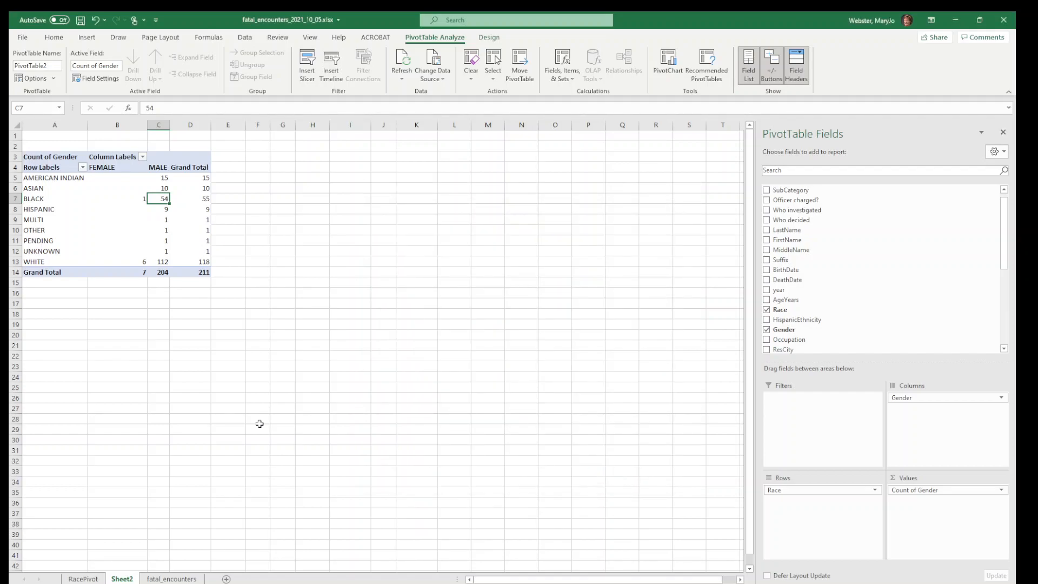
click(120, 263)
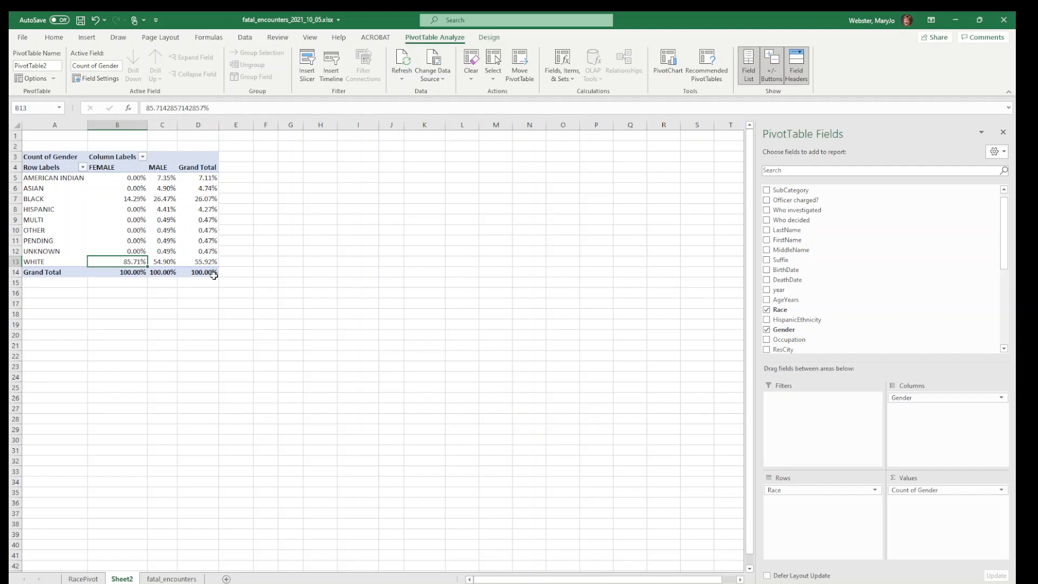
click(164, 200)
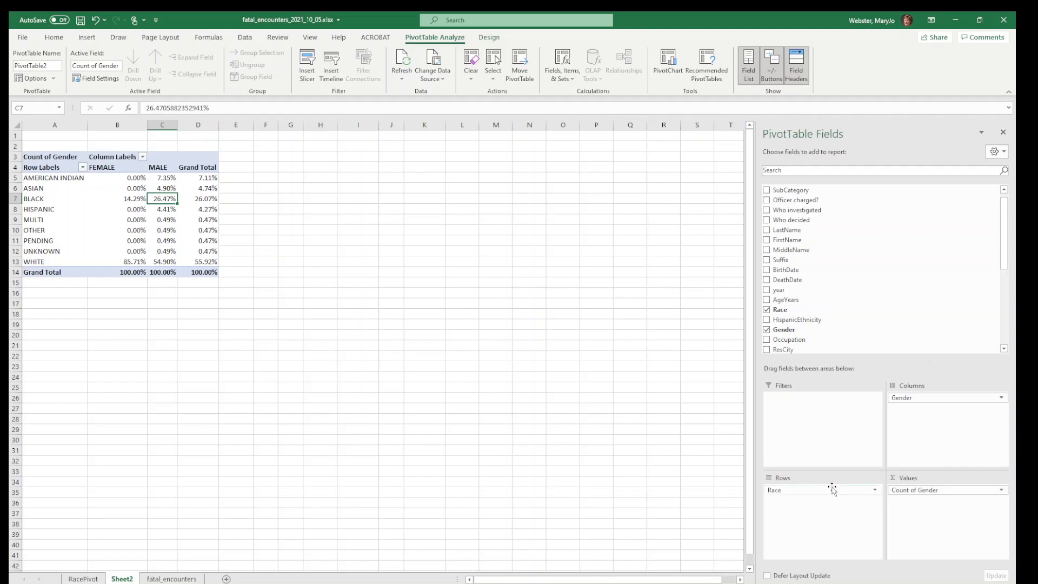
Step: Replace Gender with HispanicEthnicity as the PivotTable's column field
click(916, 398)
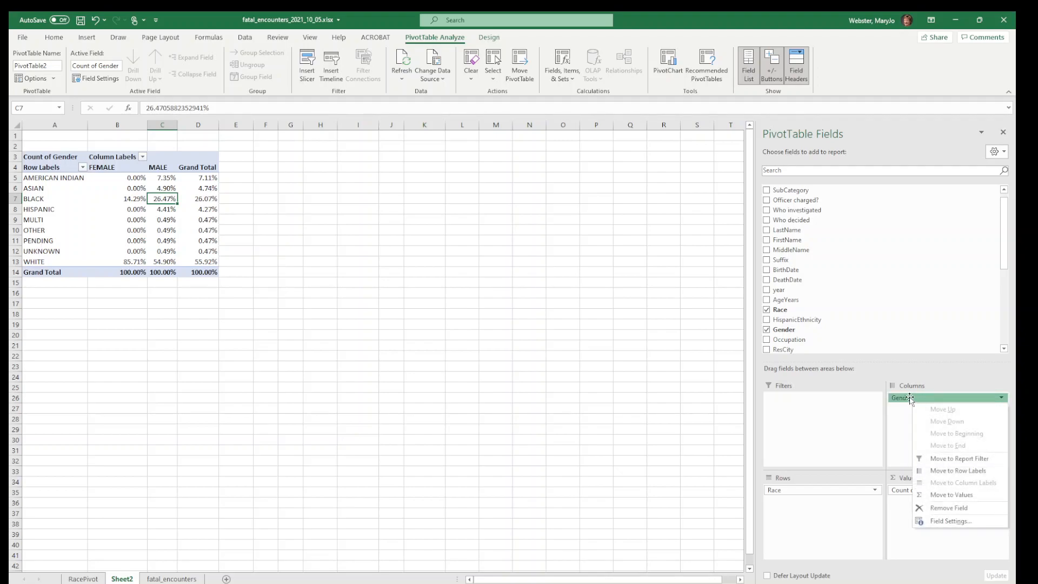
click(910, 398)
drag(910, 399, 900, 304)
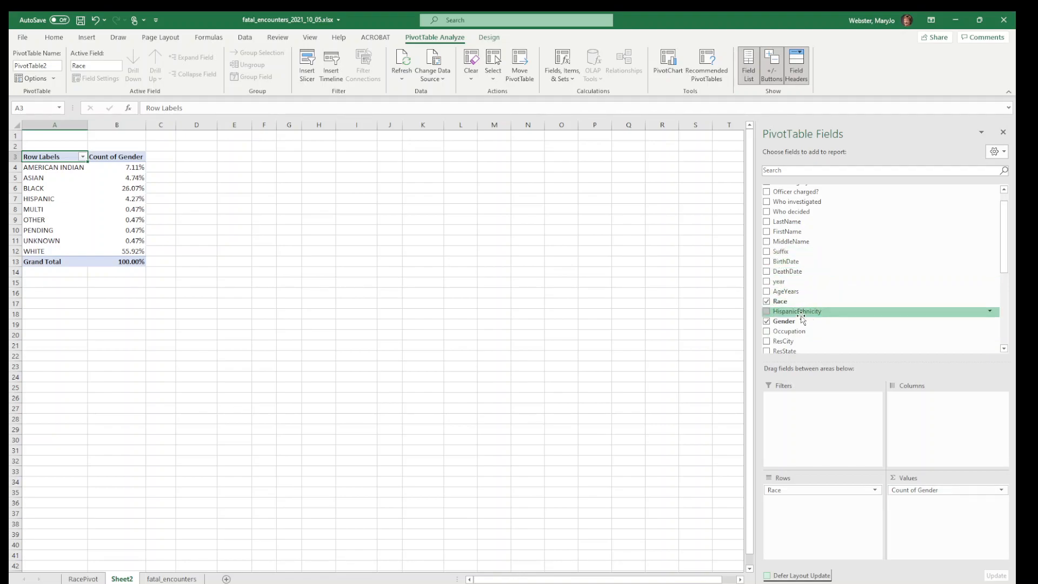
drag(801, 312, 935, 440)
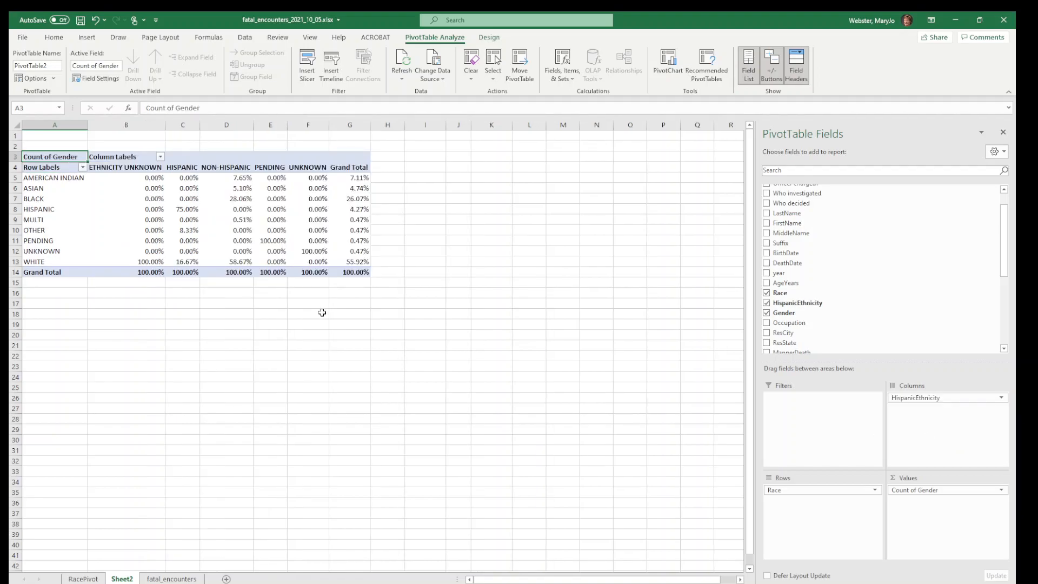
Step: Set the Count of Gender values to show as No Calculation
click(931, 490)
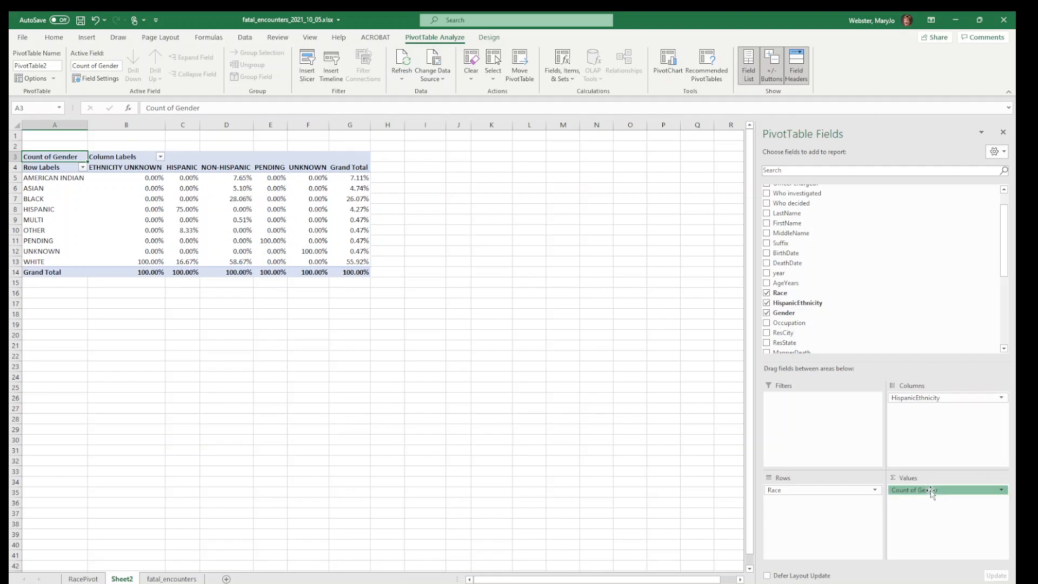
click(935, 479)
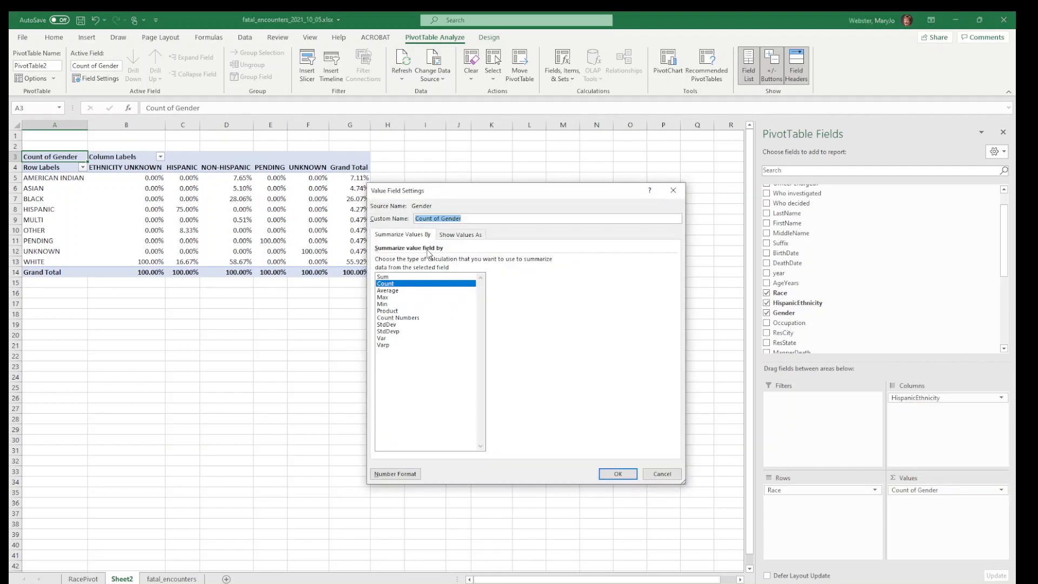
click(460, 234)
click(414, 259)
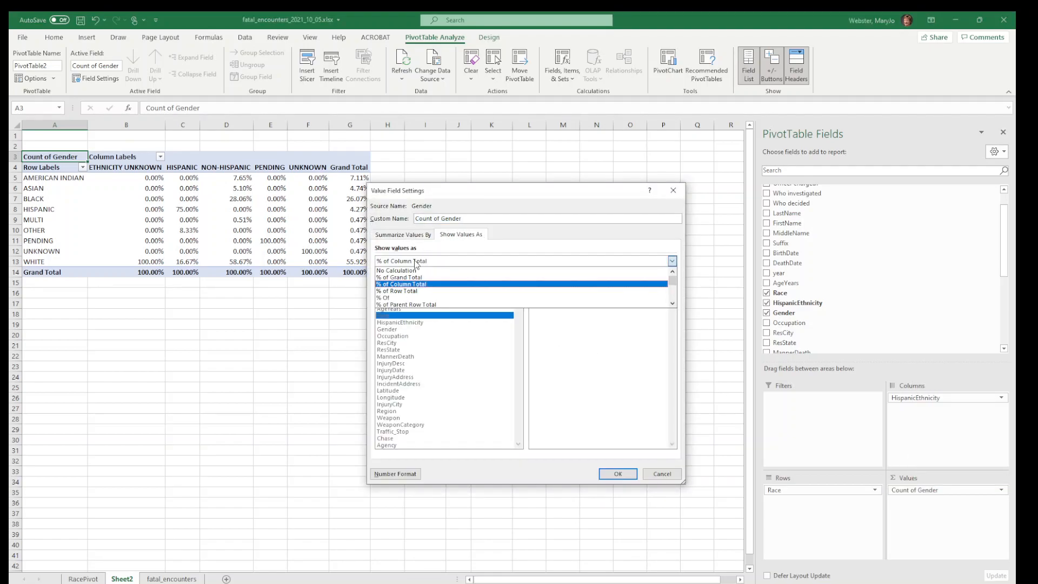
click(415, 268)
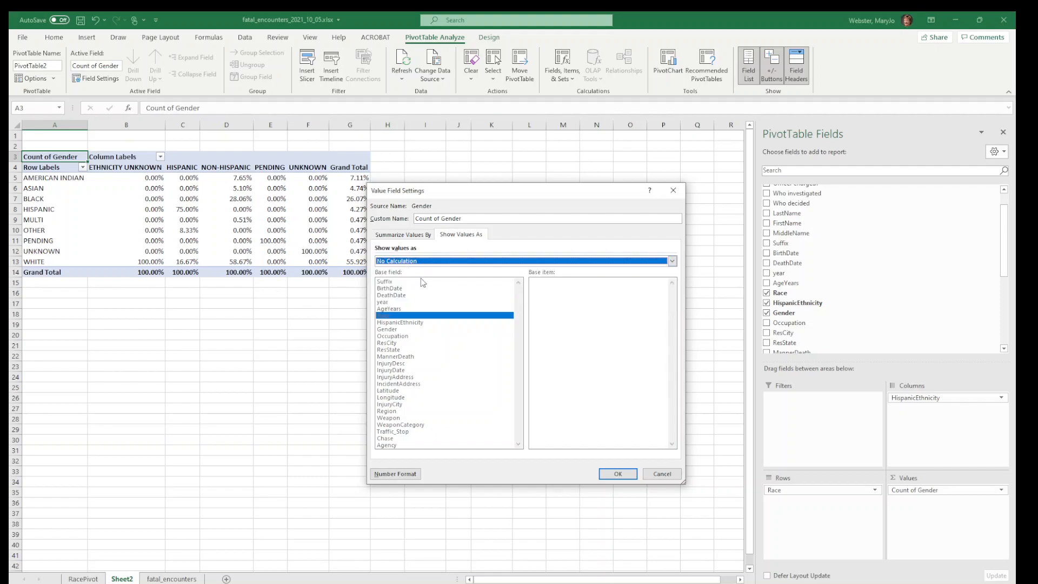
click(618, 474)
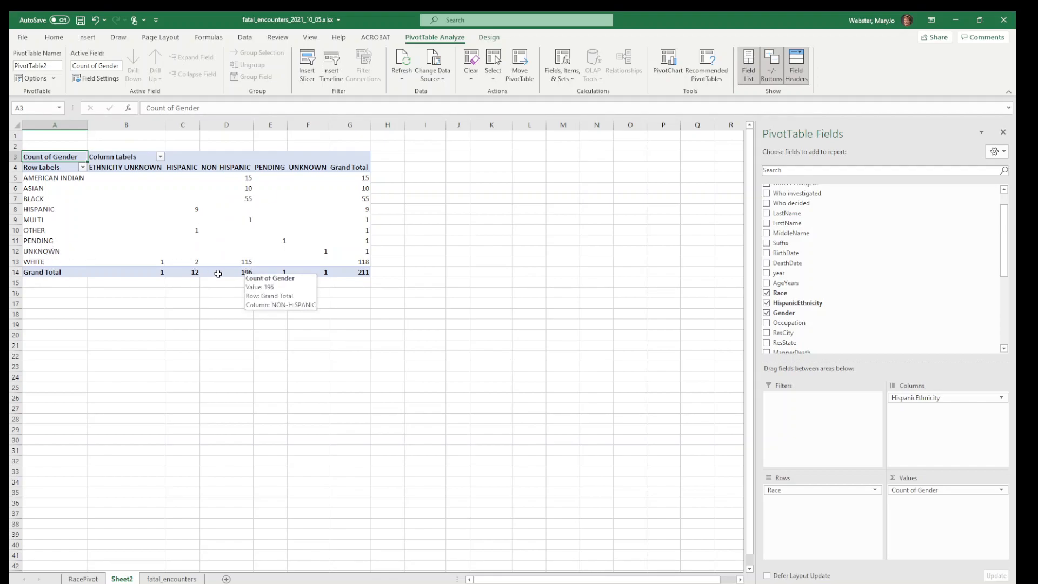
Step: Examine the HISPANIC column's counts for the WHITE, HISPANIC and OTHER race rows
click(186, 261)
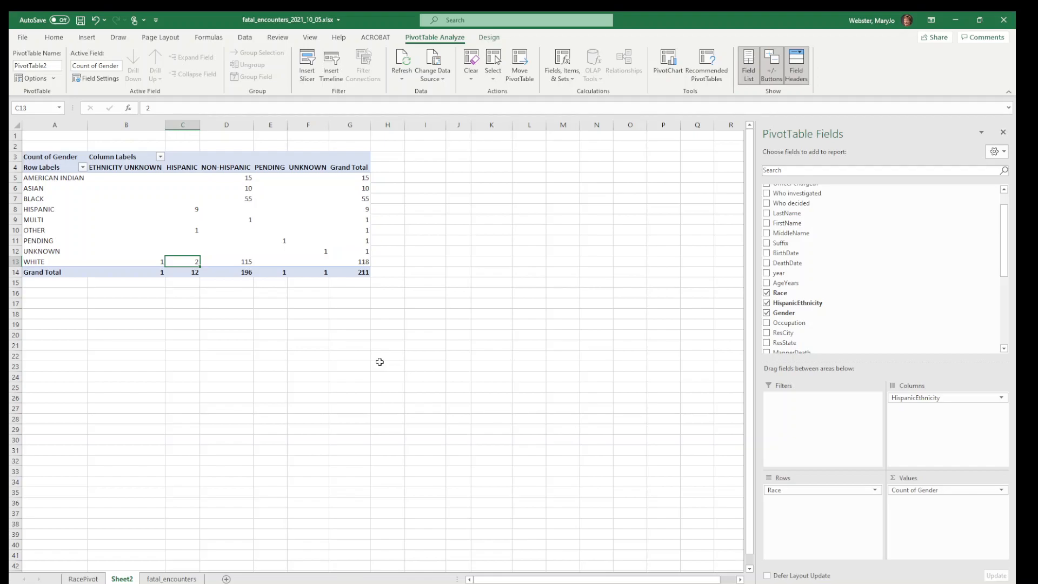
click(181, 234)
click(184, 210)
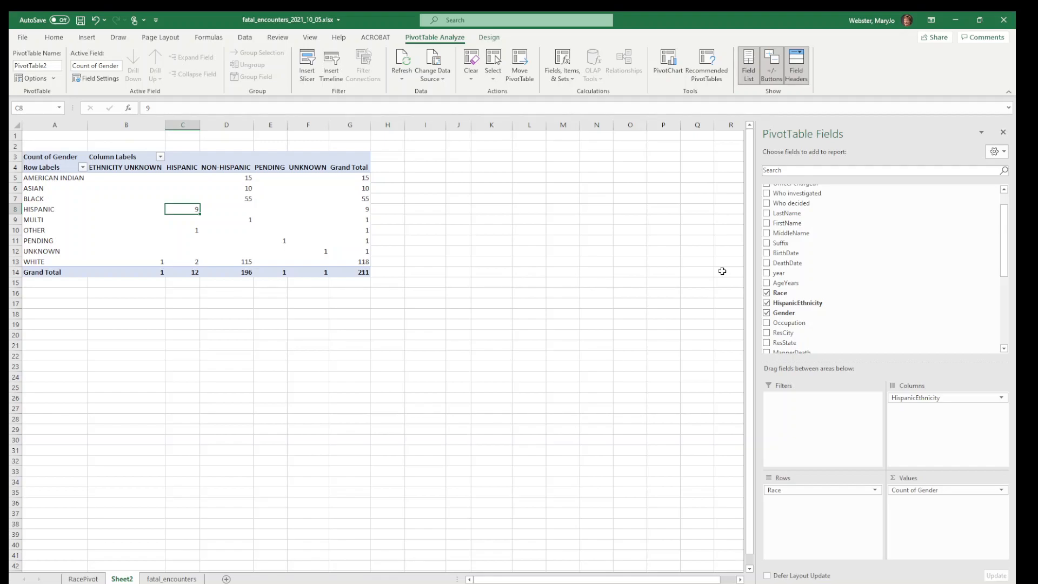
click(194, 230)
click(196, 259)
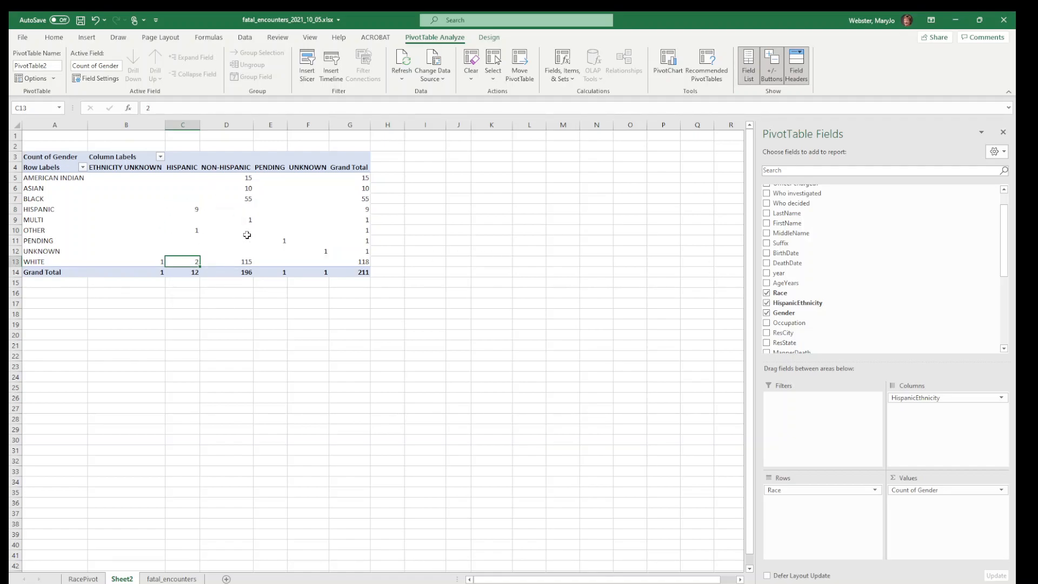
mouse_move(174, 244)
scroll(376, 346, up, 2)
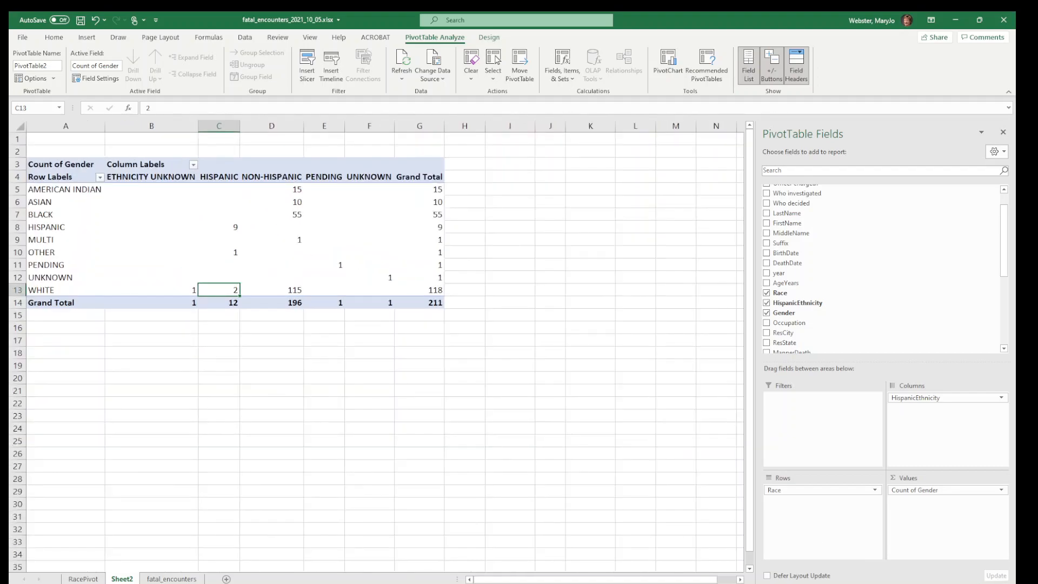
scroll(376, 346, up, 2)
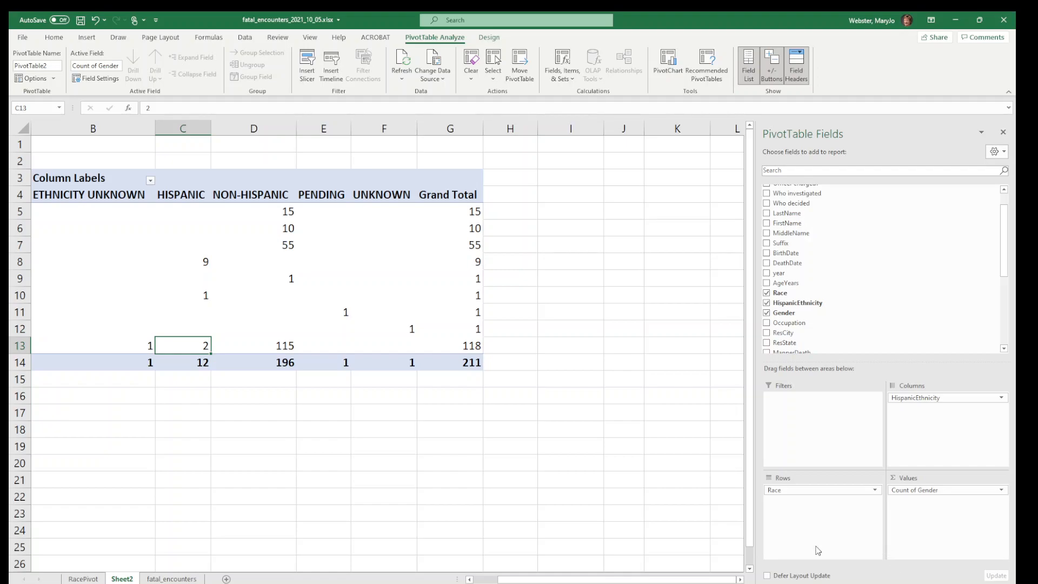
scroll(547, 581, left, 1)
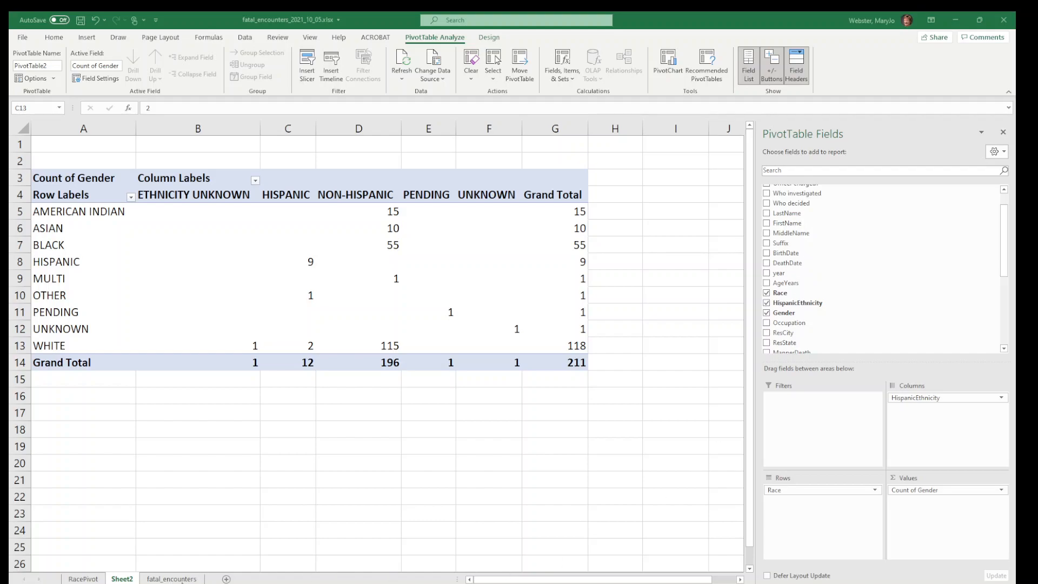
Step: Return to the fatal_encounters sheet and examine its Region and InjuryCity columns
click(172, 578)
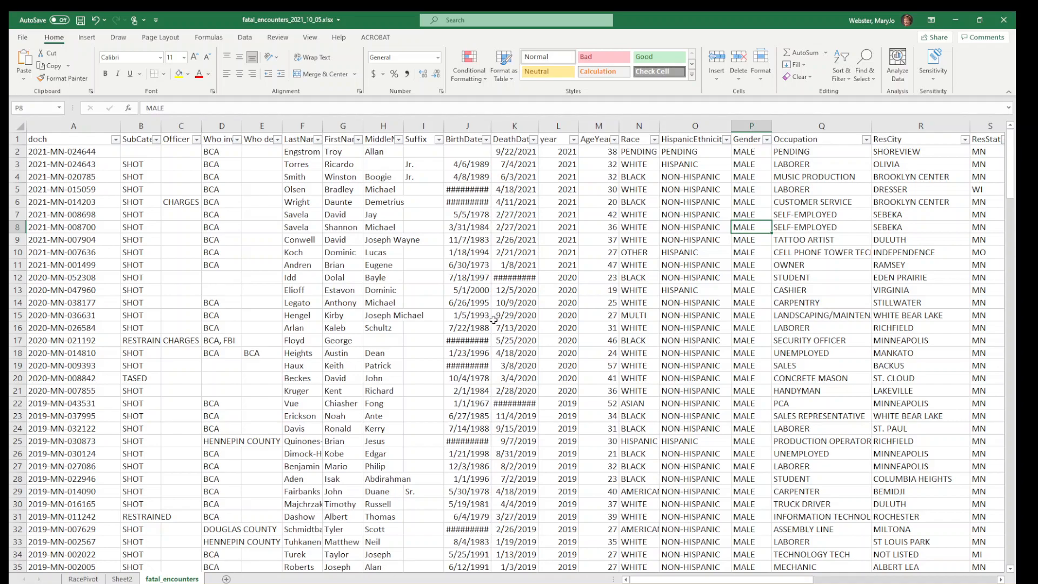
click(564, 326)
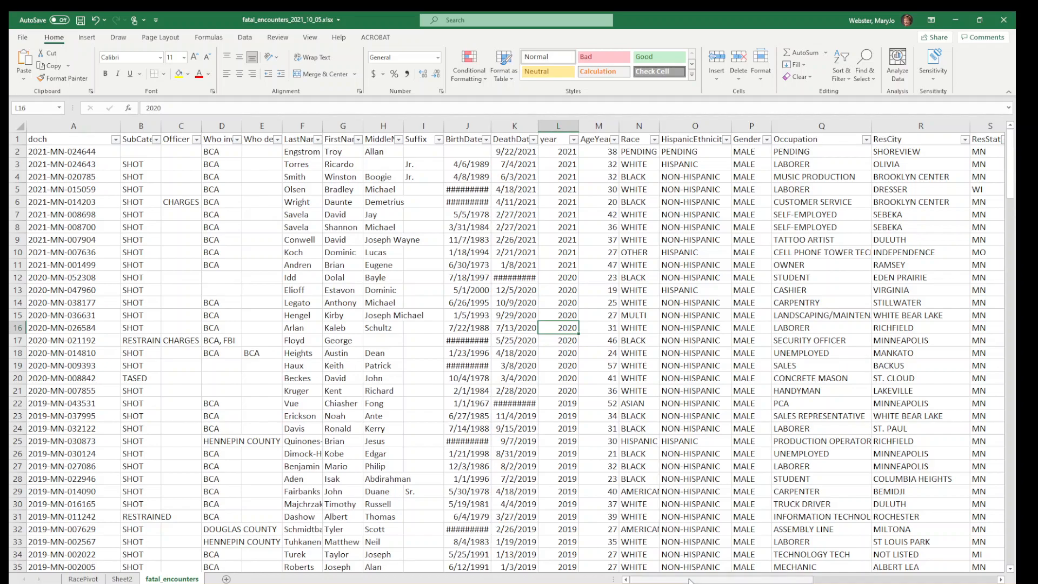
drag(694, 582, 815, 582)
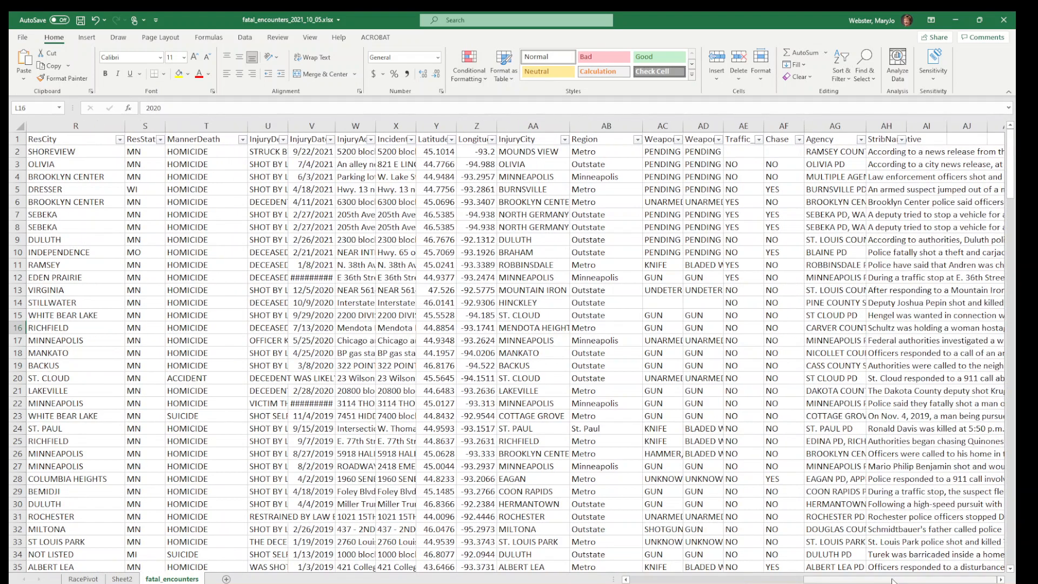
click(605, 124)
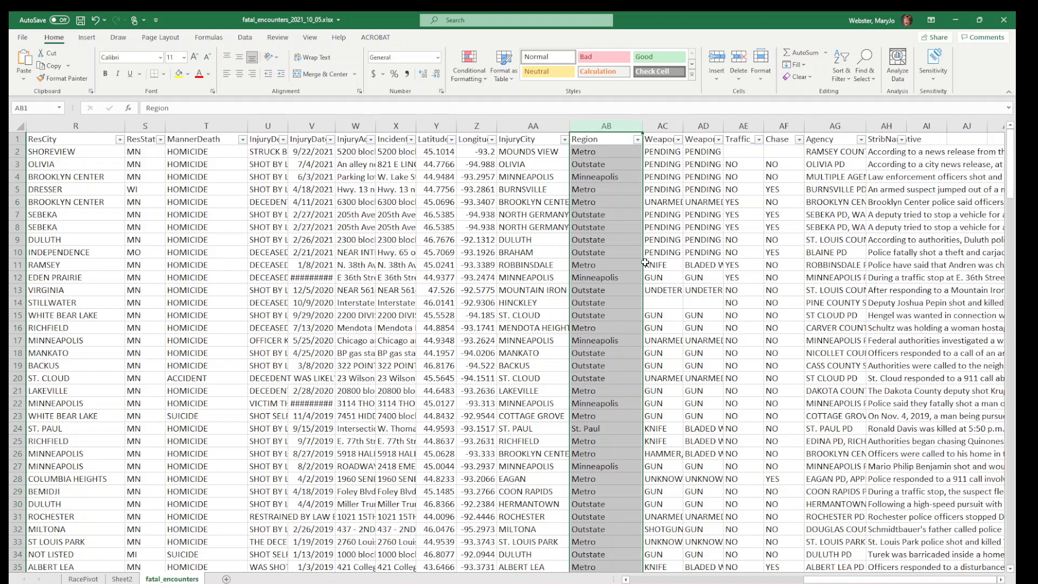
click(535, 125)
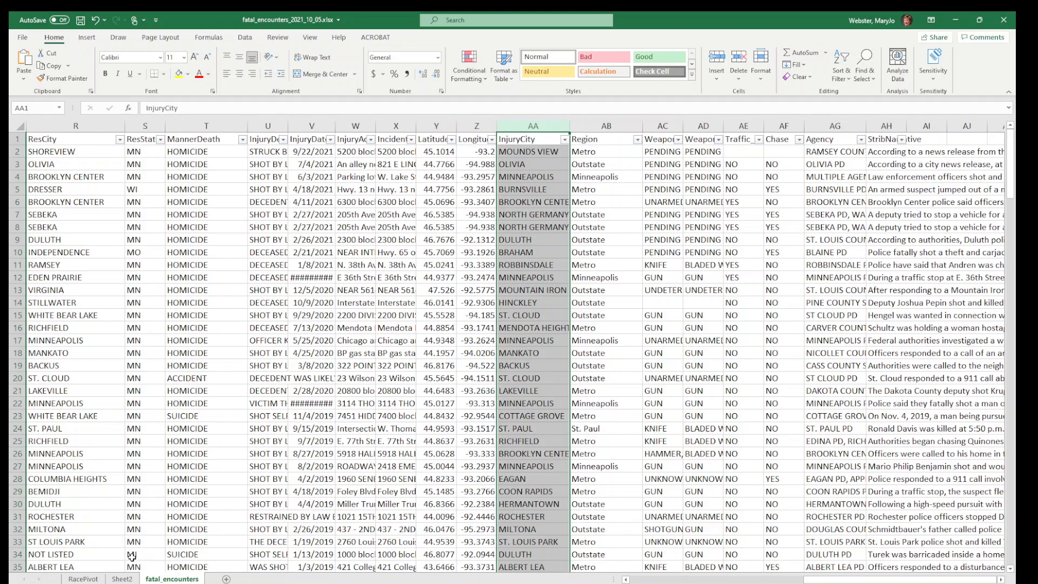
Step: Create a PivotTable from the full fatal_encounters data range on a new worksheet
click(404, 441)
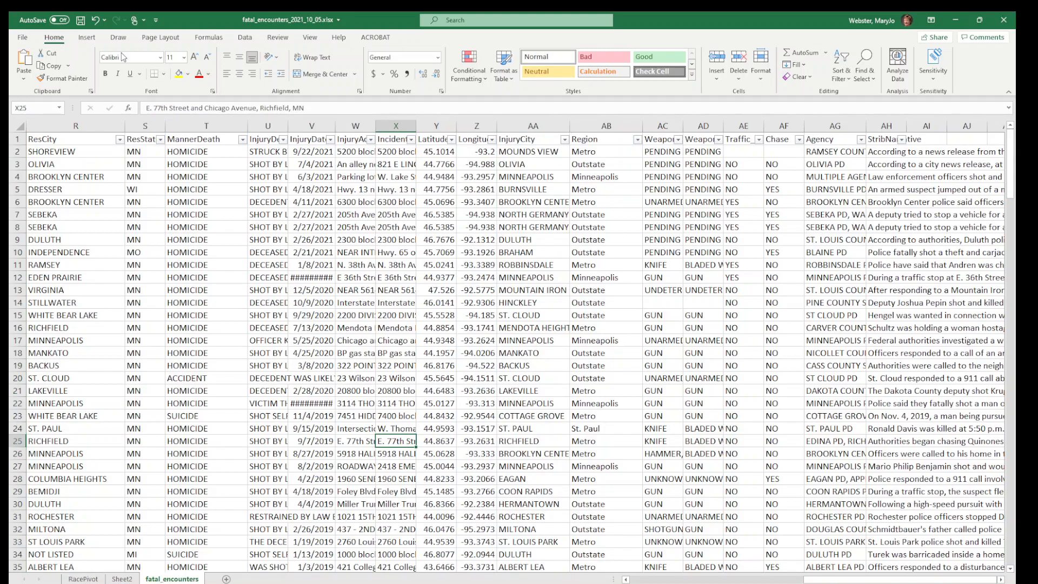
click(86, 37)
click(23, 60)
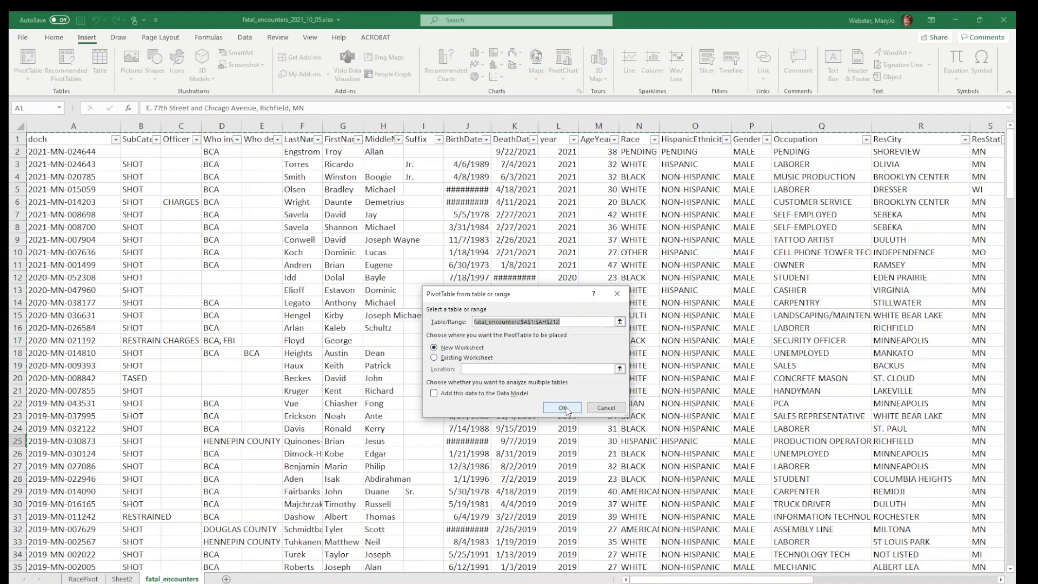
click(562, 408)
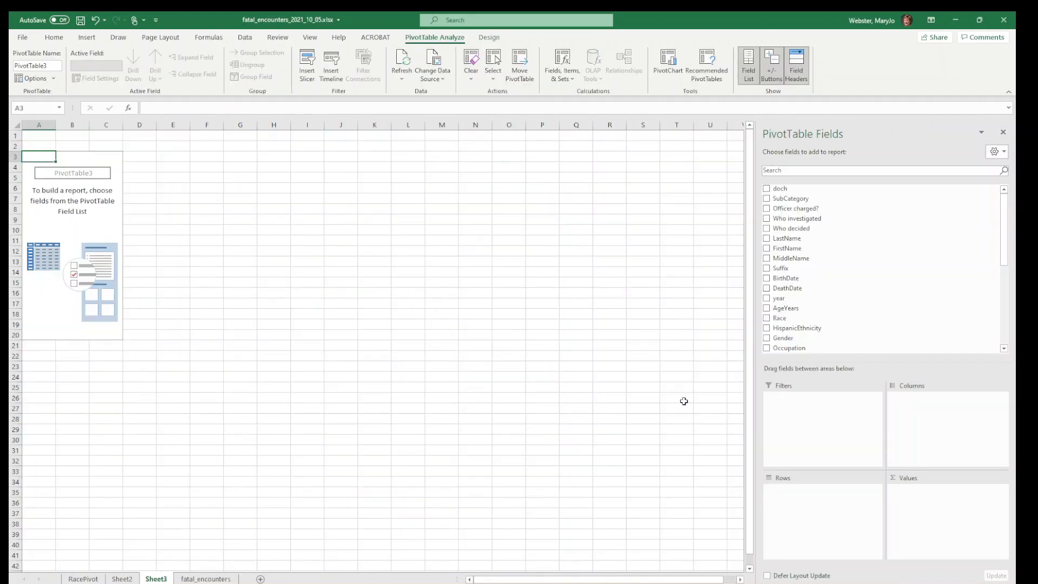
Step: Add InjuryCity as the report filter of the new, empty PivotTable
scroll(863, 300, down, 5)
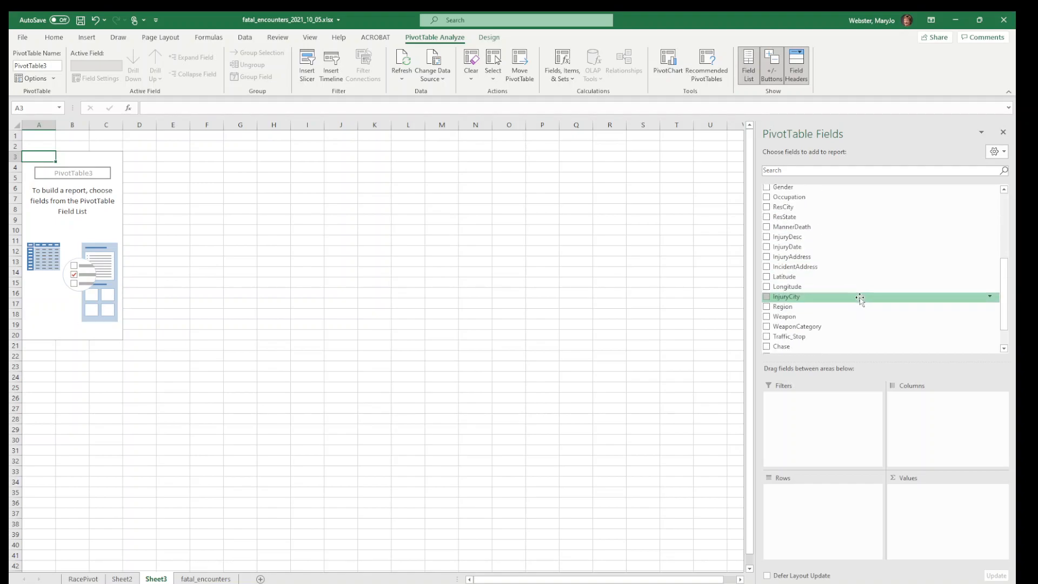
drag(859, 299, 791, 415)
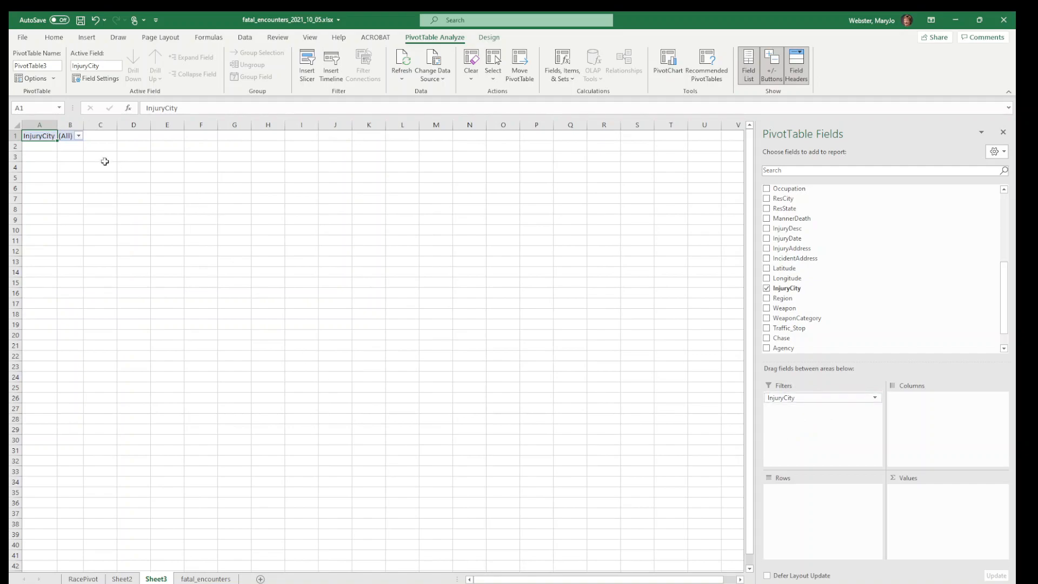
scroll(379, 345, up, 1)
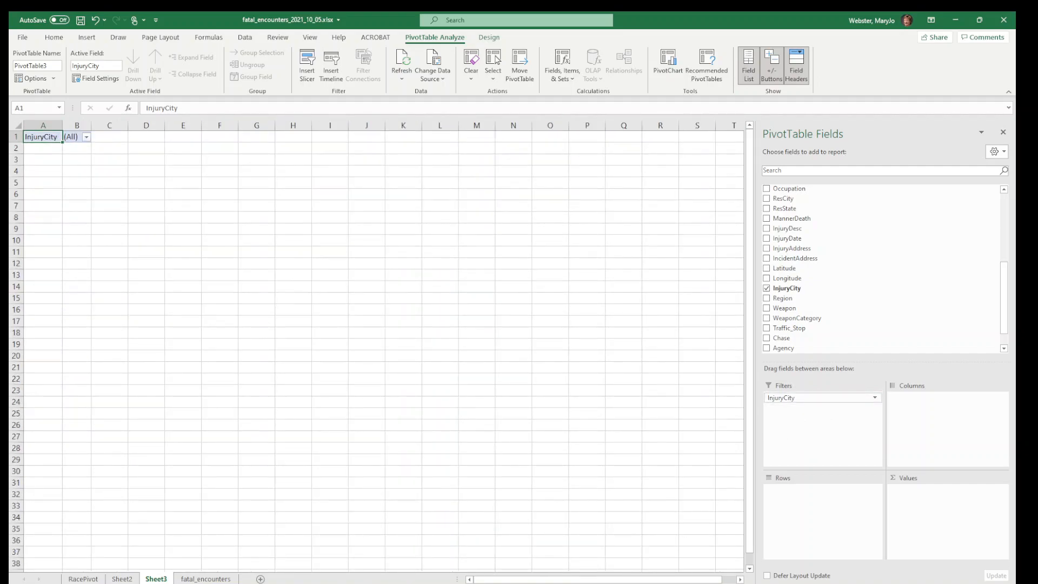
Step: Filter the PivotTable's InjuryCity report filter to MINNEAPOLIS
scroll(336, 331, up, 1)
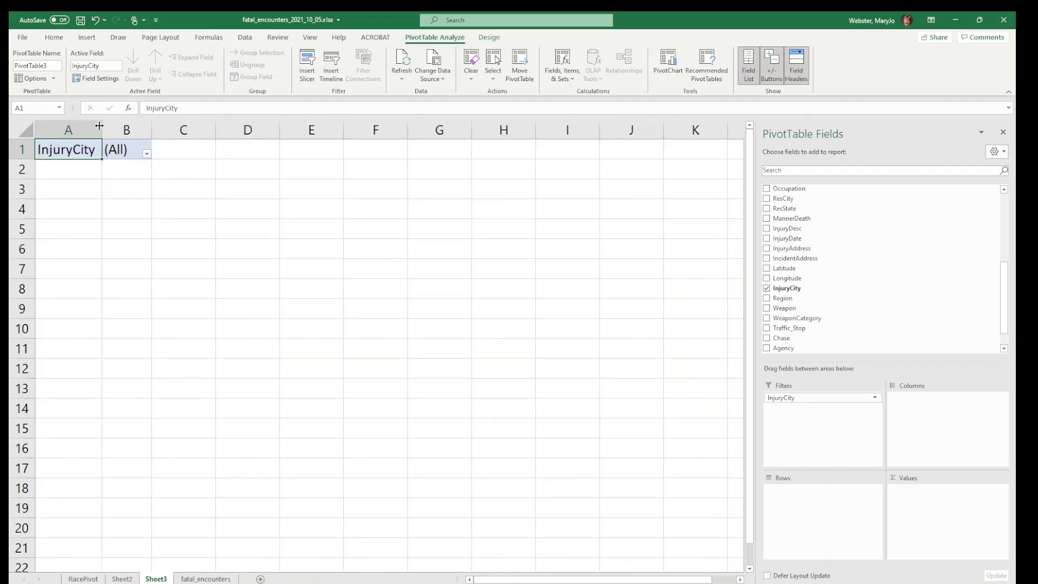
click(147, 154)
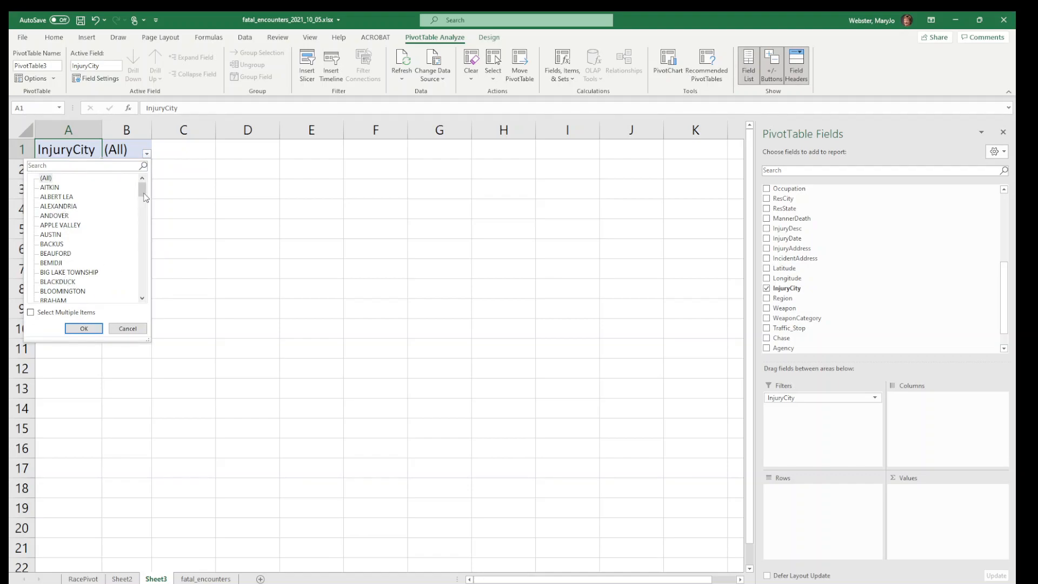
drag(142, 190, 142, 245)
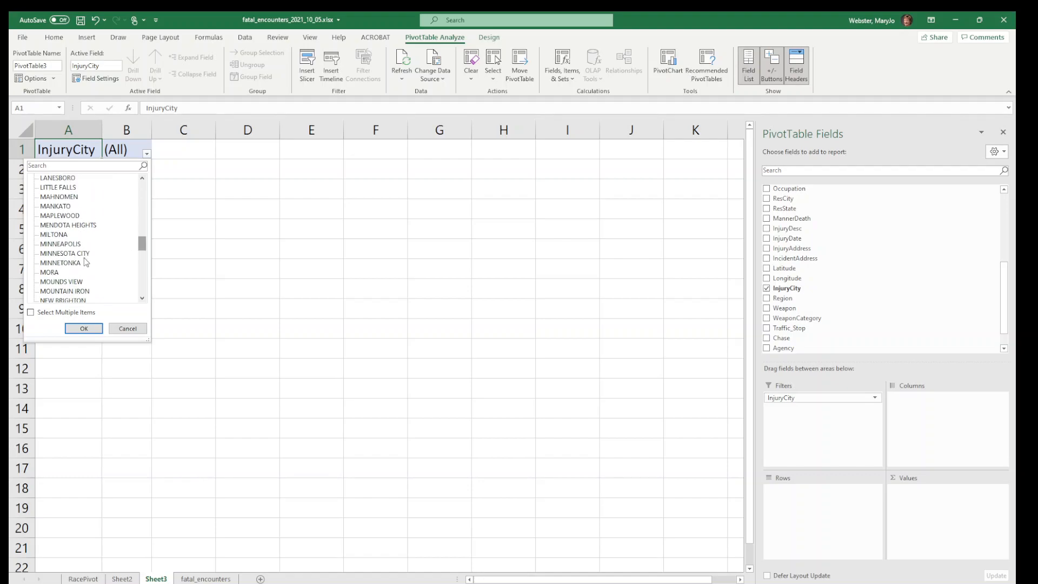
click(64, 244)
click(86, 332)
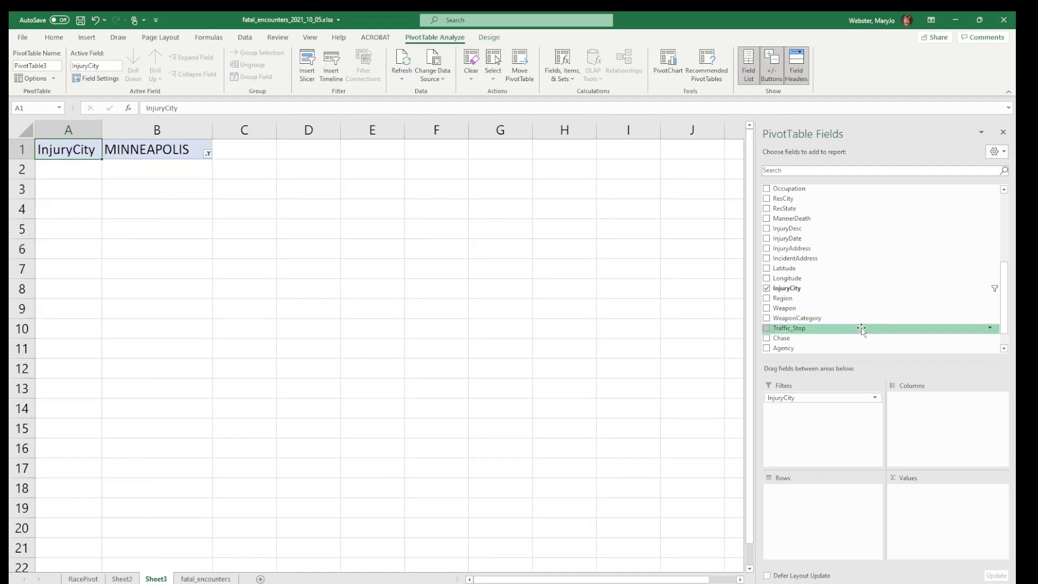
Step: Add Race to the PivotTable both as the row field and as a counted value
scroll(858, 270, up, 5)
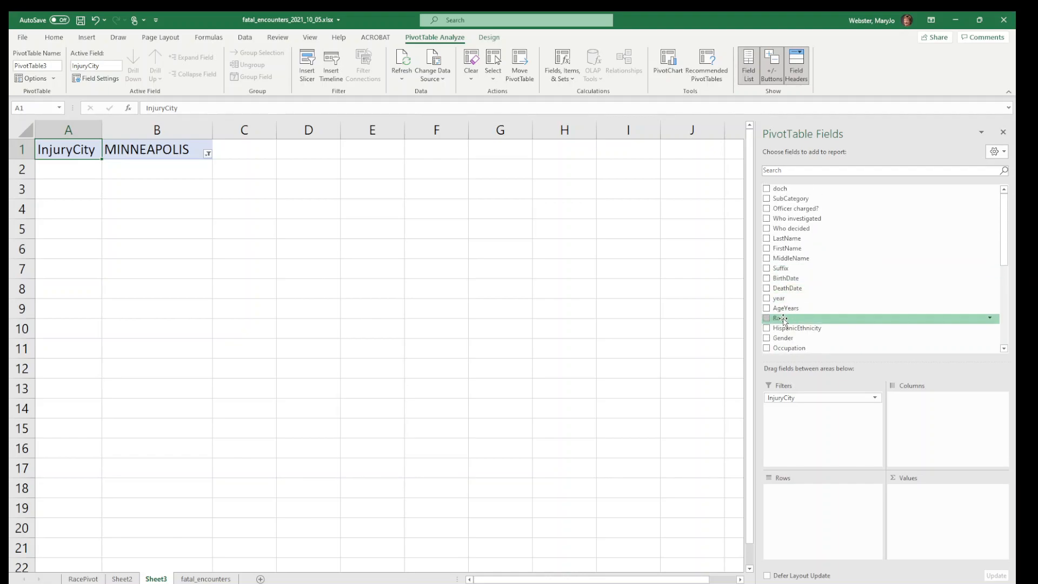
drag(781, 319, 790, 514)
drag(781, 319, 967, 514)
Step: Show the Count of Race values as % of Grand Total
click(1000, 492)
click(935, 478)
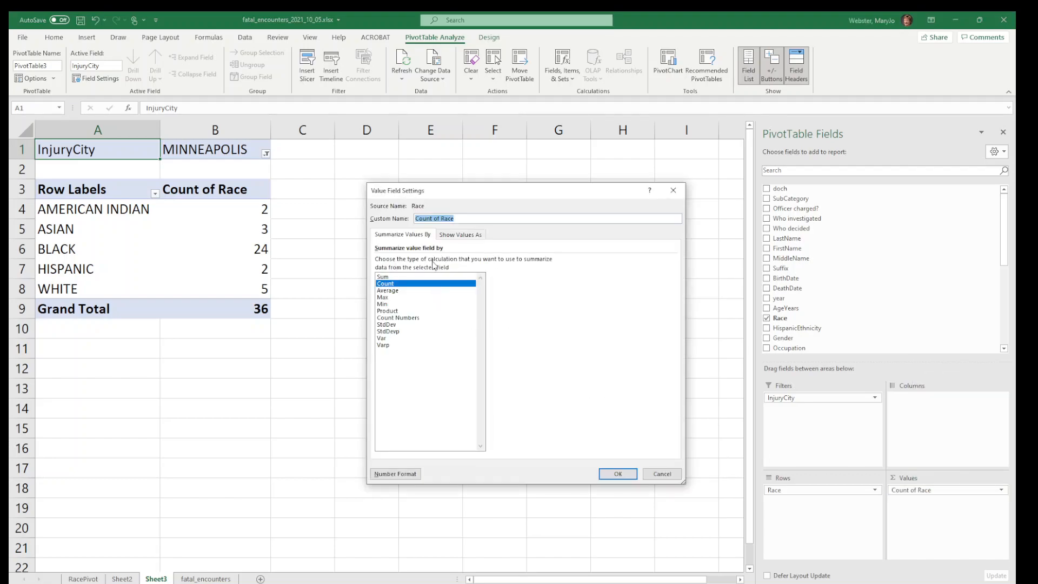
click(457, 236)
click(427, 262)
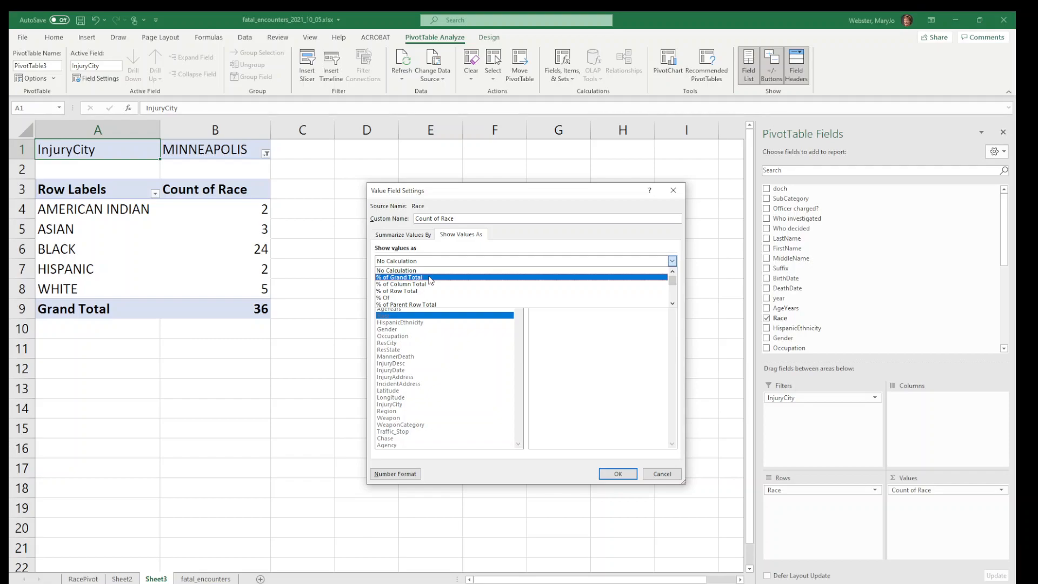
click(427, 278)
click(625, 477)
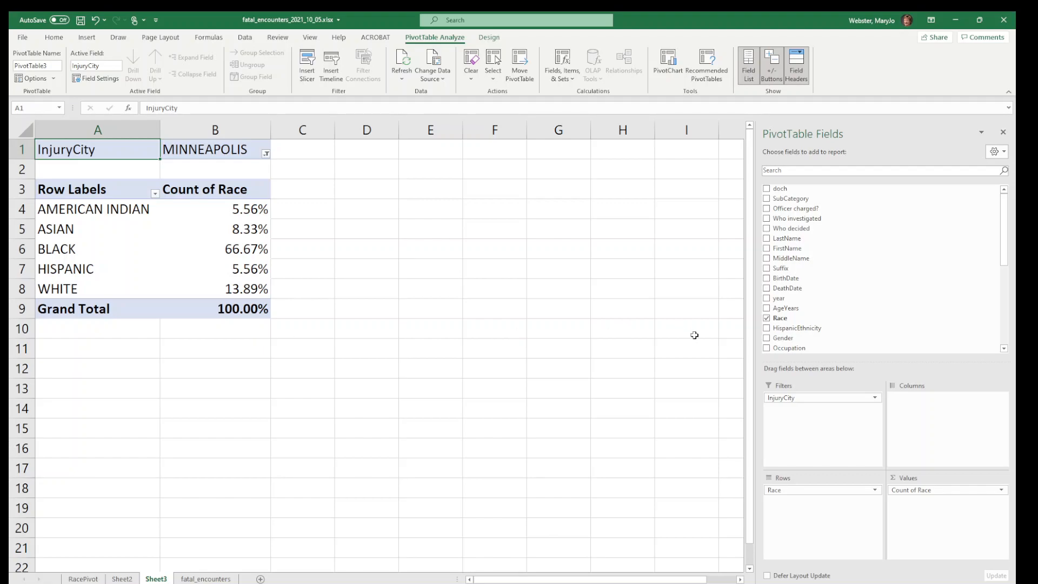
Step: Add Race as a second counted value beside the percentages and examine the shares for BLACK and WHITE
drag(789, 319, 947, 513)
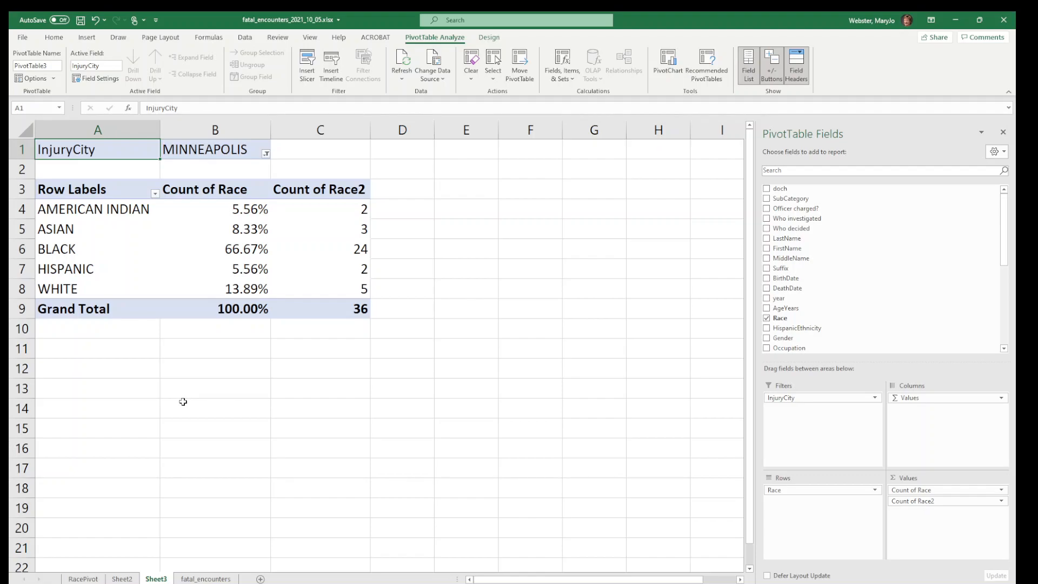
click(218, 247)
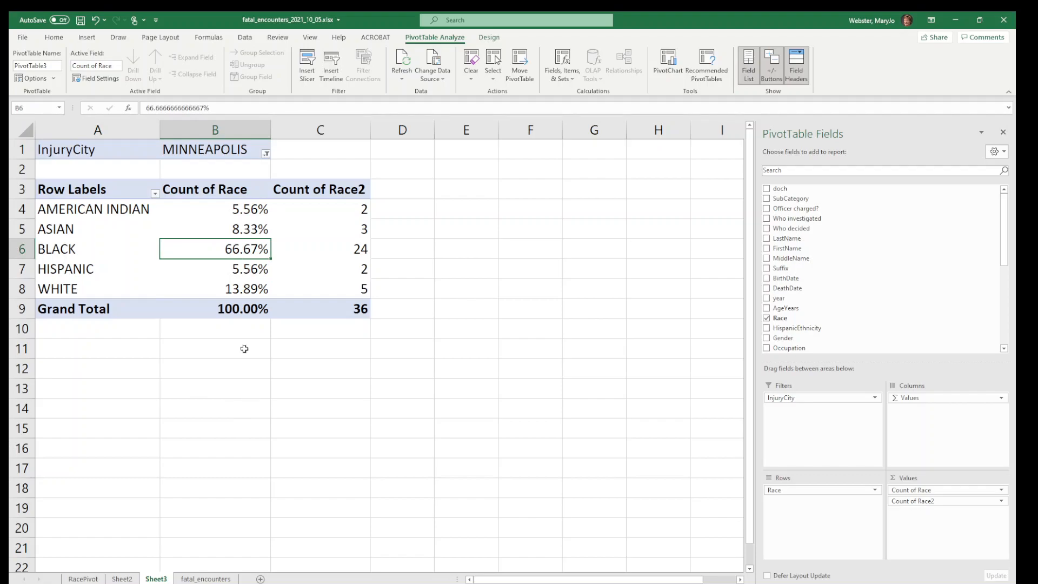
click(224, 286)
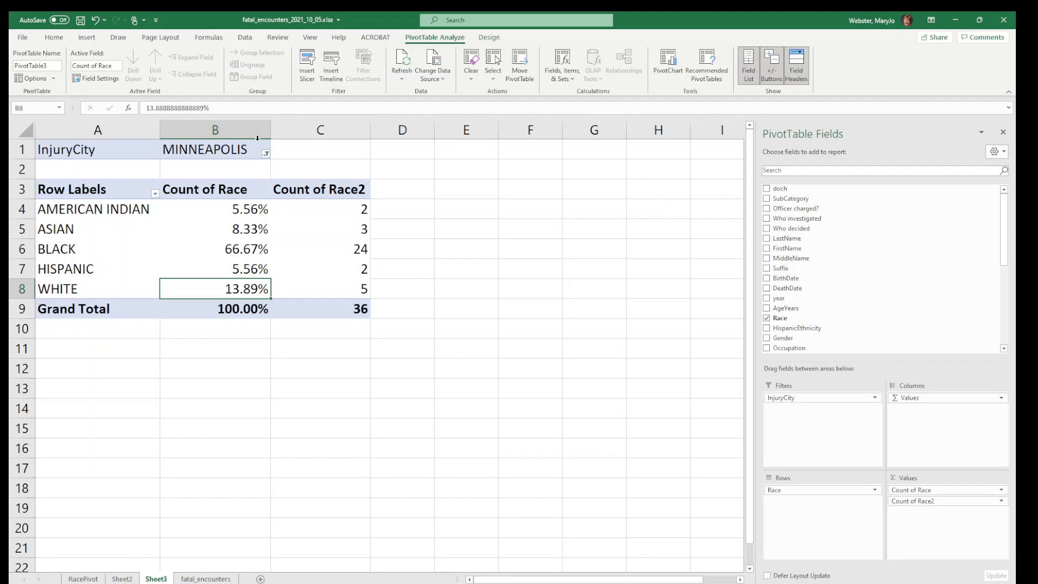
Step: Allow multiple items in the InjuryCity report filter and include ST. PAUL alongside MINNEAPOLIS
click(266, 155)
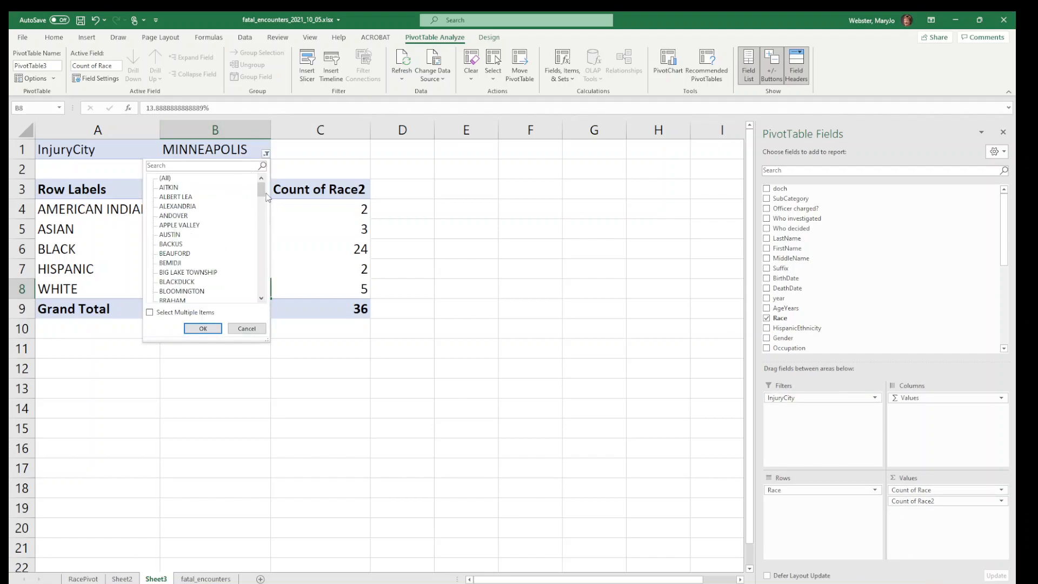
click(151, 313)
drag(263, 190, 264, 280)
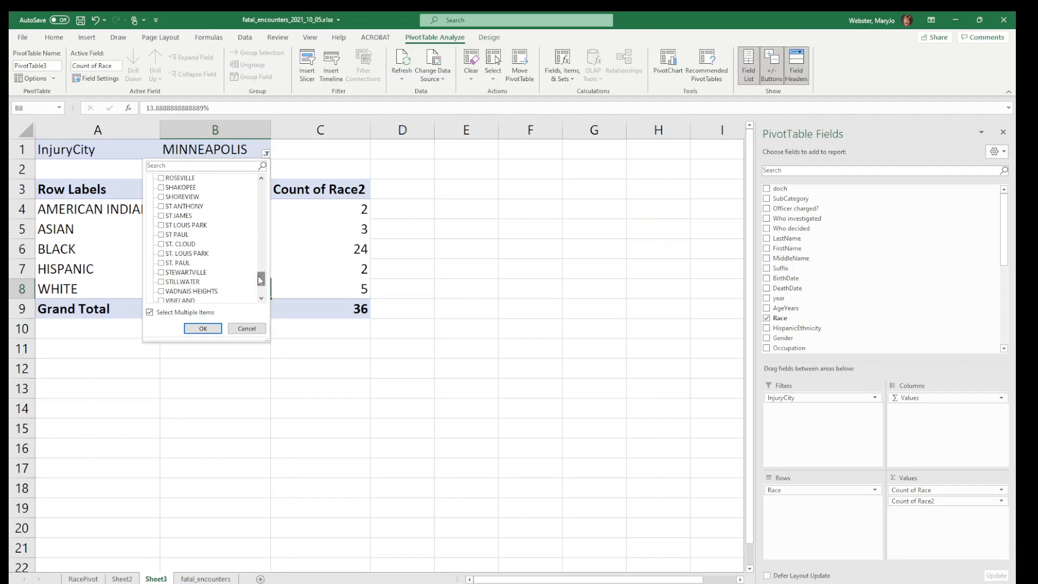
click(162, 263)
click(202, 332)
click(204, 330)
click(203, 330)
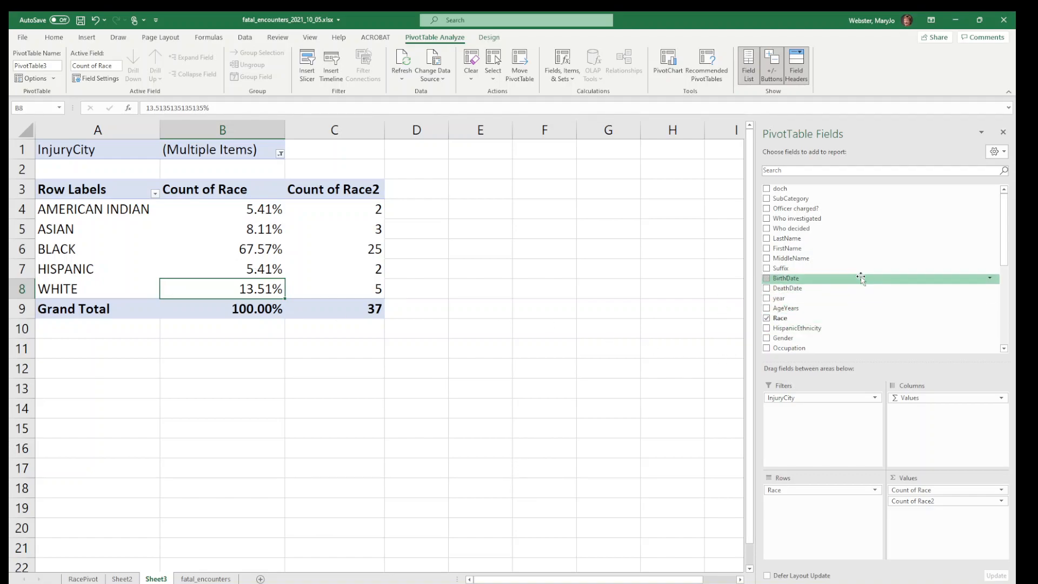
Step: Move InjuryCity from the report filter to the PivotTable's columns and remove the second Race count from the values
scroll(860, 278, down, 10)
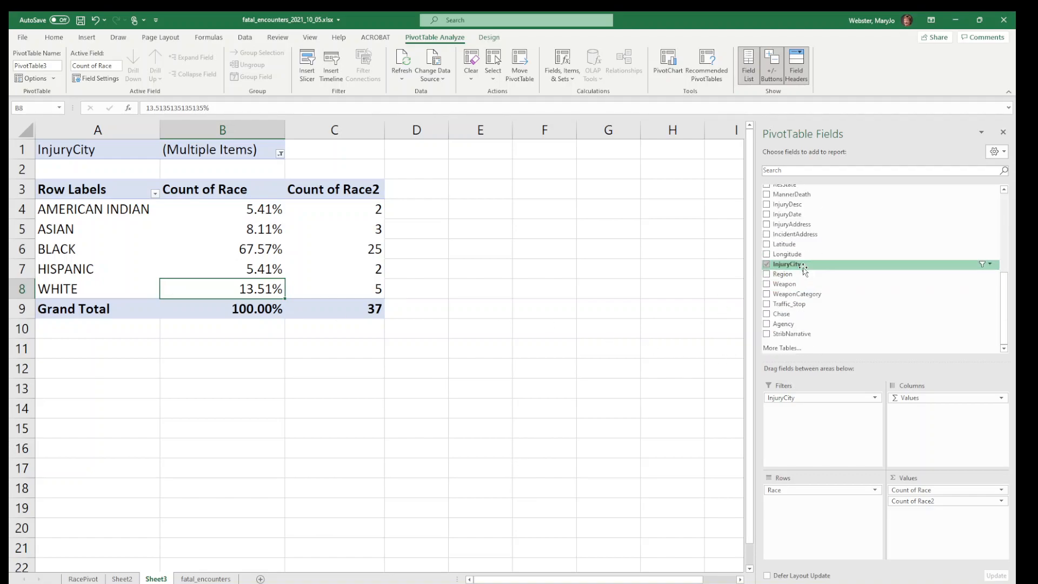
drag(787, 268, 932, 434)
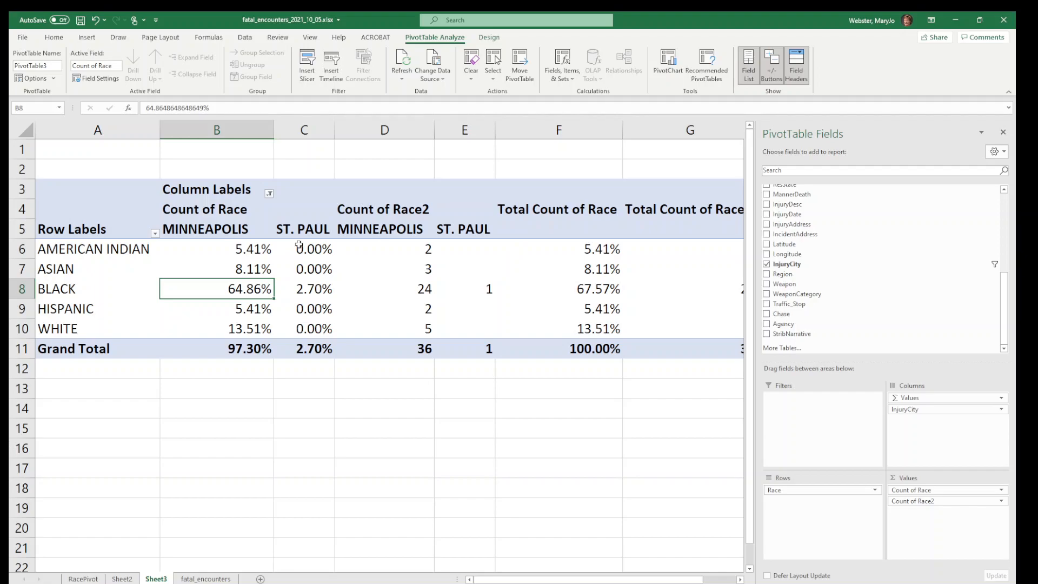
drag(955, 501, 947, 324)
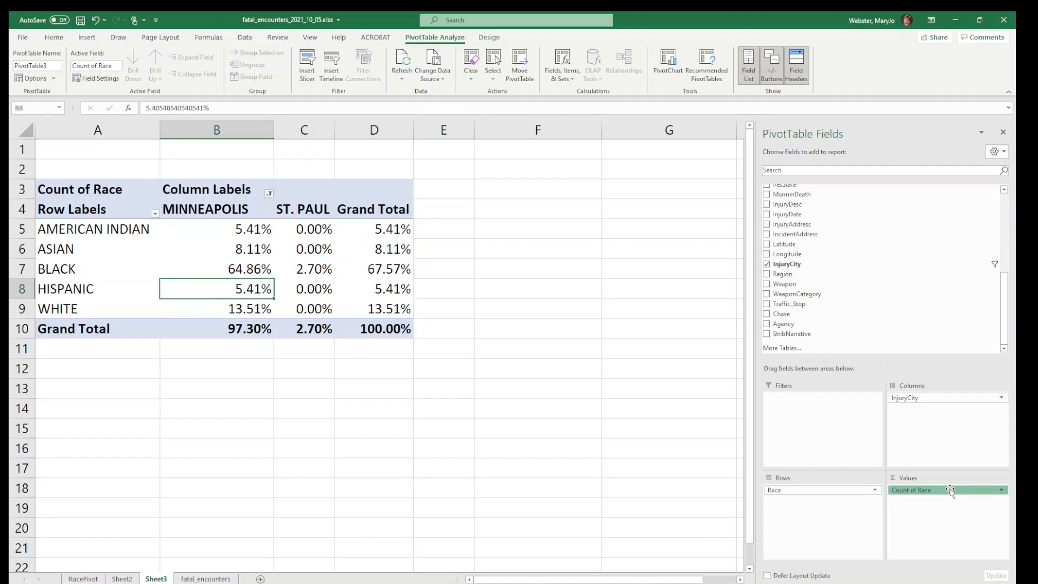
Step: Set the remaining Count of Race values to show with No Calculation instead of percentages
click(950, 490)
click(955, 479)
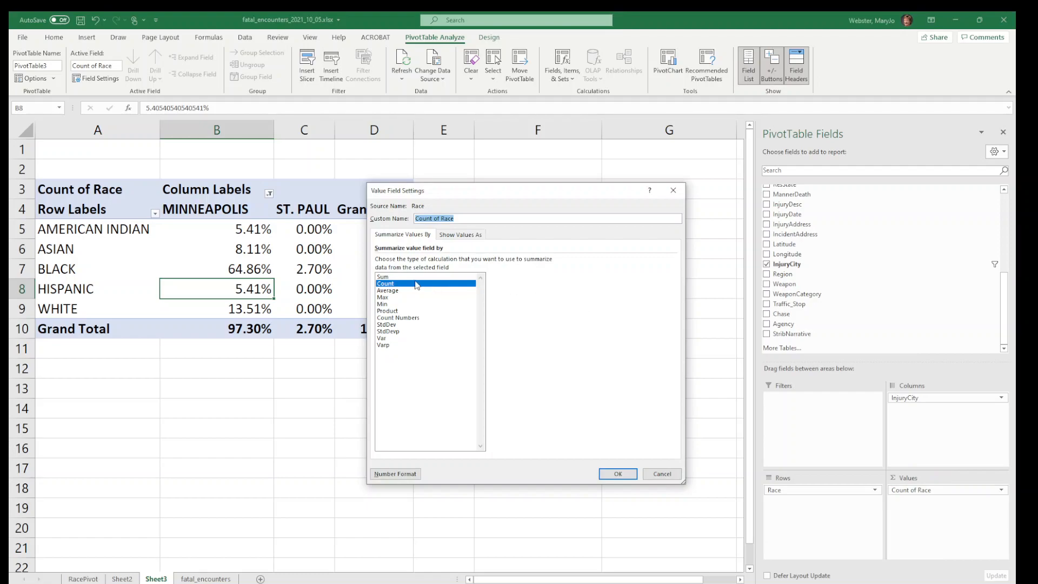
click(447, 237)
click(403, 261)
click(405, 275)
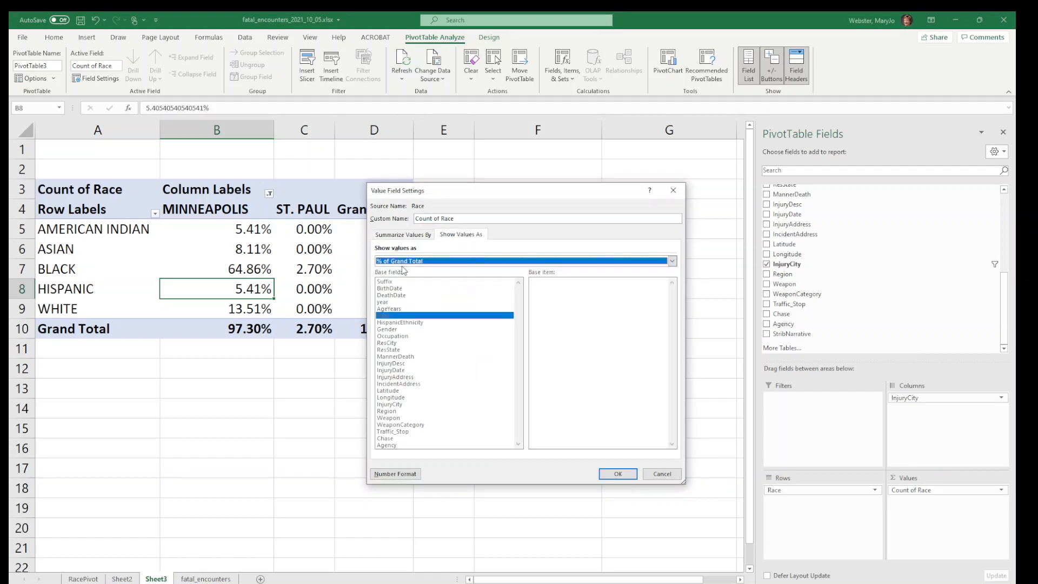
click(423, 261)
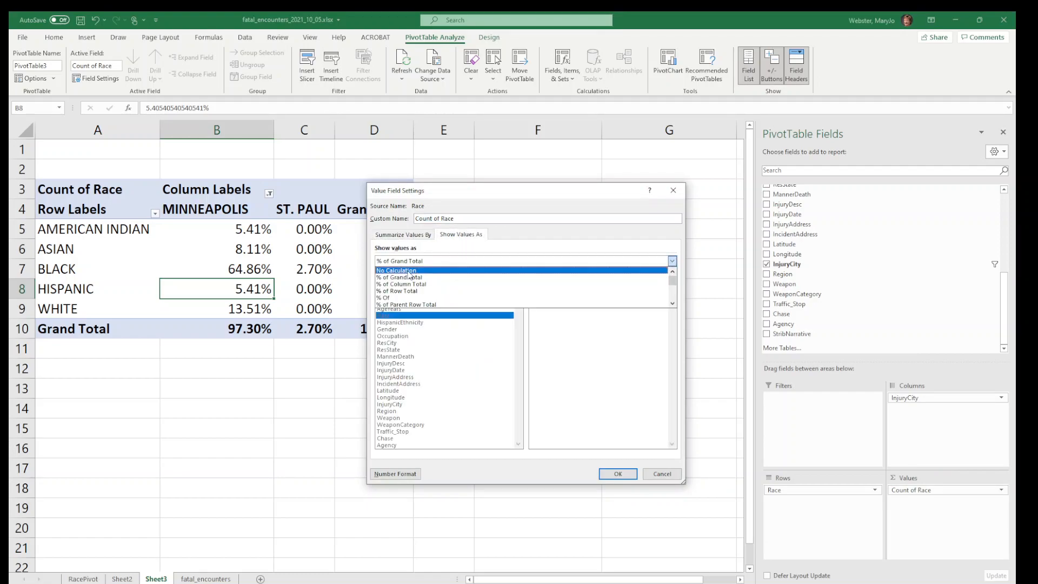
click(411, 268)
click(618, 474)
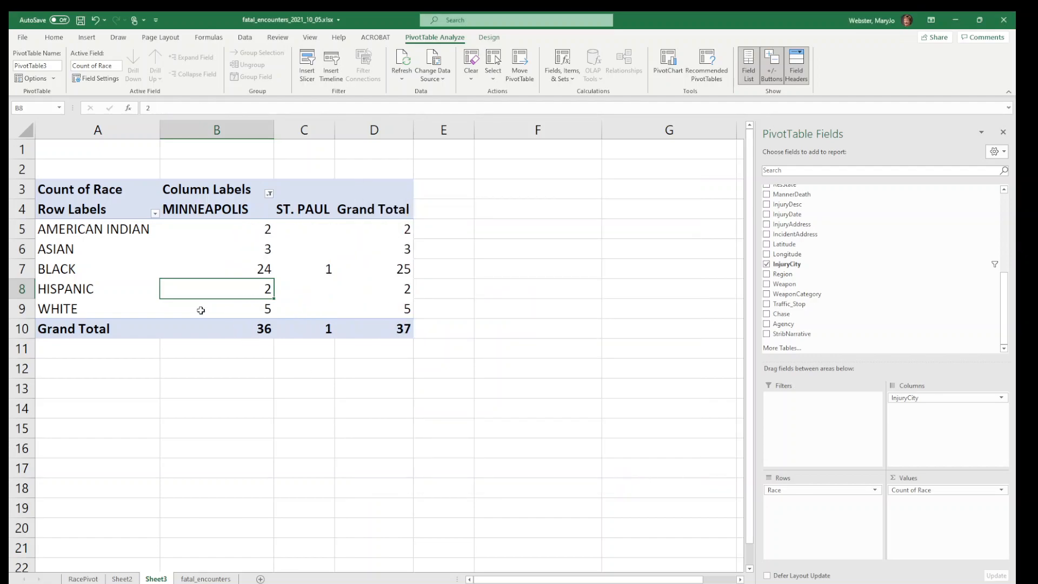
Step: Include the ST PAUL spelling, without a period, in the InjuryCity column filter
click(326, 270)
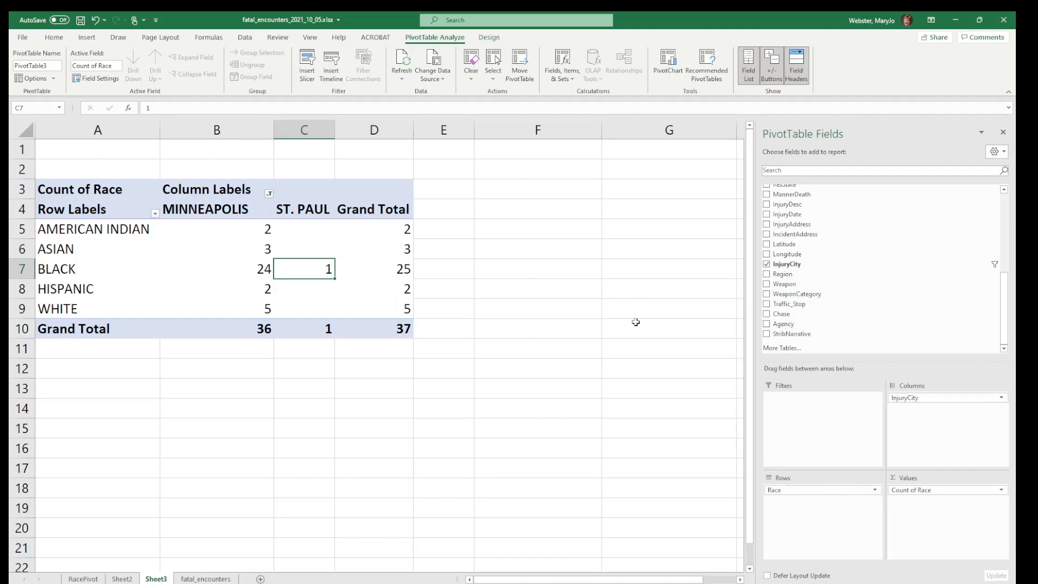
click(268, 194)
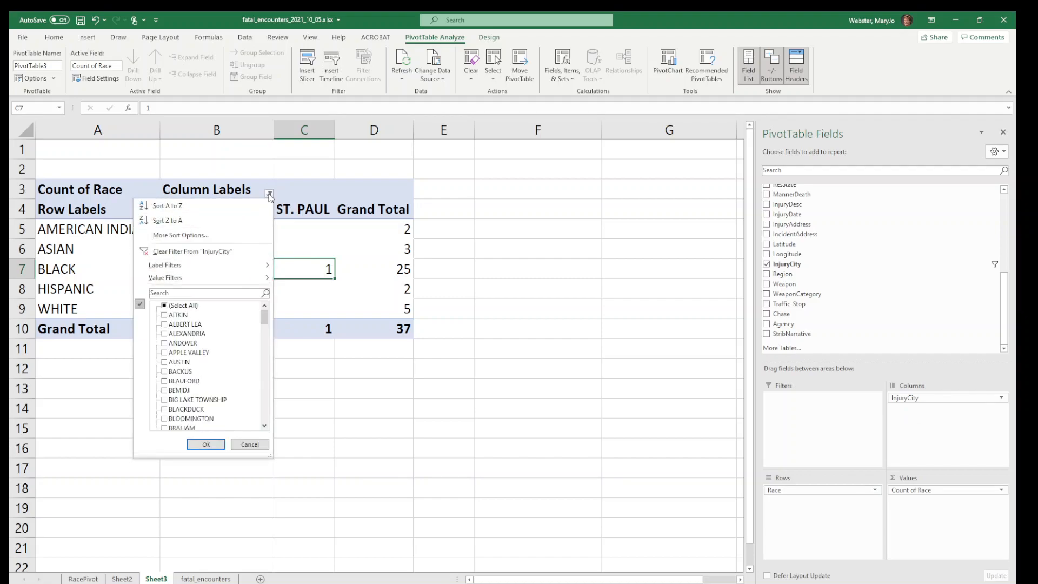
click(268, 194)
click(268, 193)
drag(264, 317, 264, 369)
drag(264, 380, 264, 406)
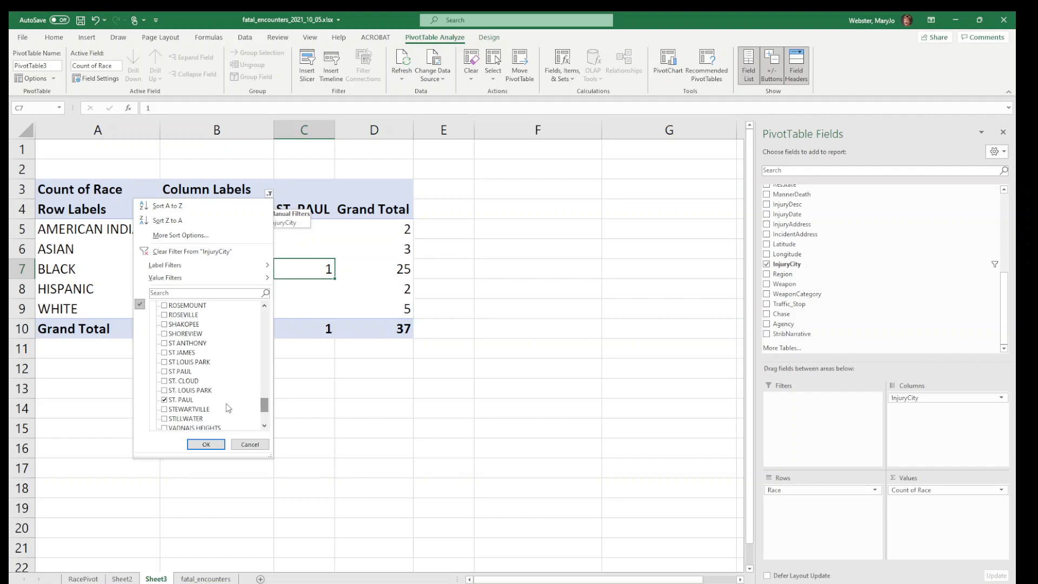
click(165, 371)
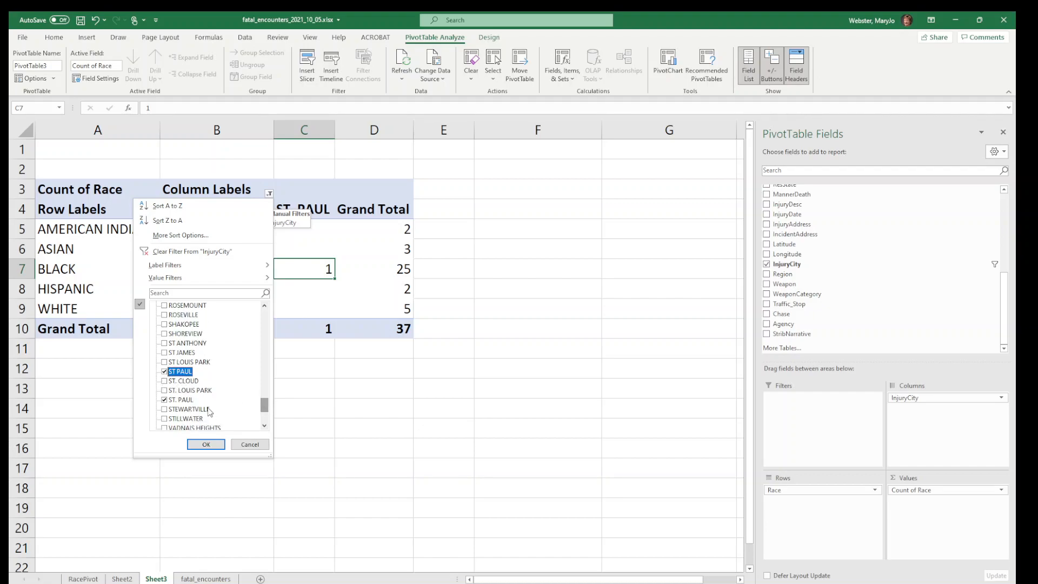
click(204, 444)
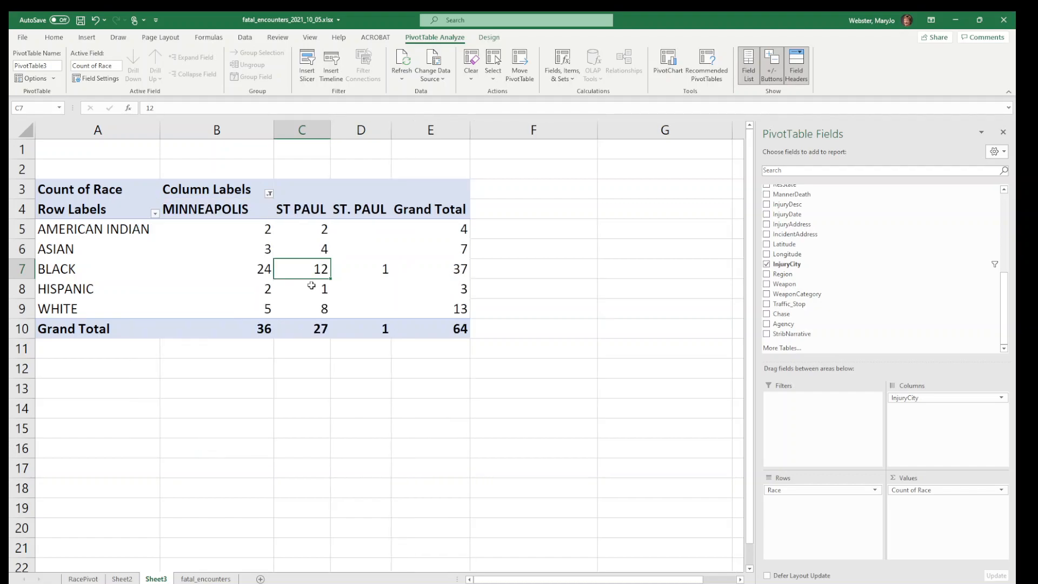